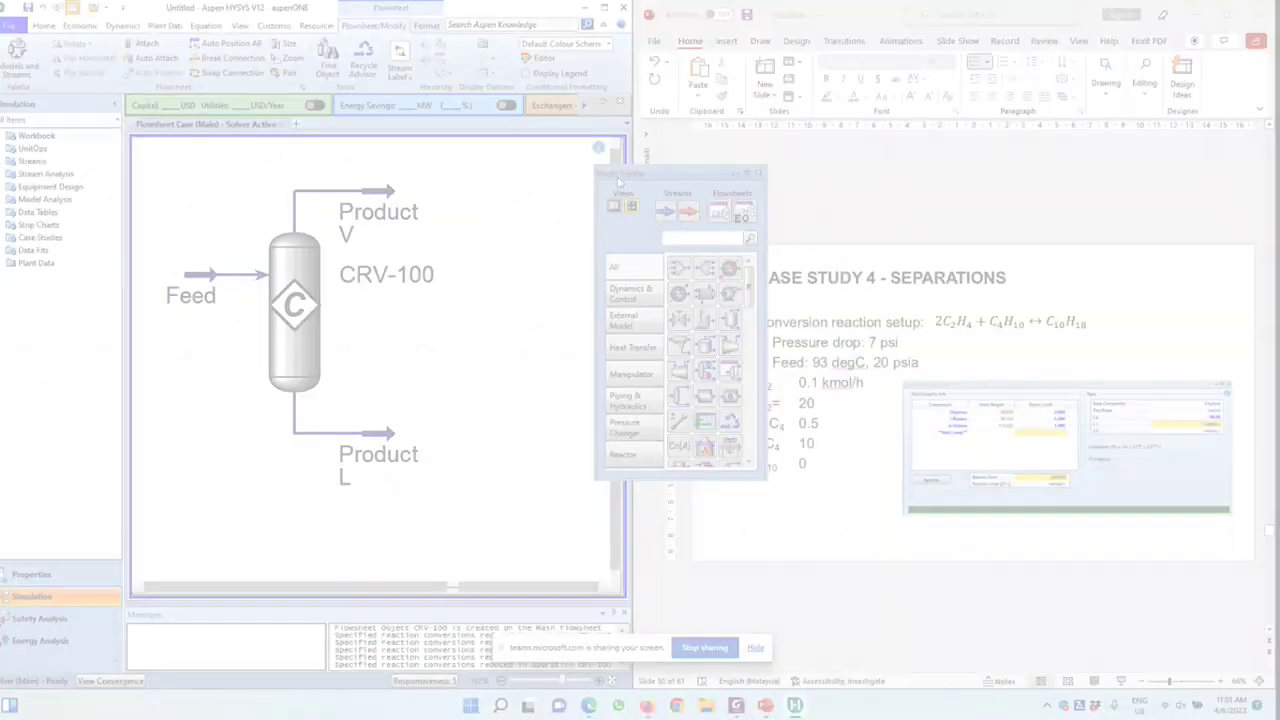
- Zoom out the reactor flowsheet and bring up the Case Study 4 distillation column setup slide in PowerPoint
left_click_drag(619, 181, 707, 196)
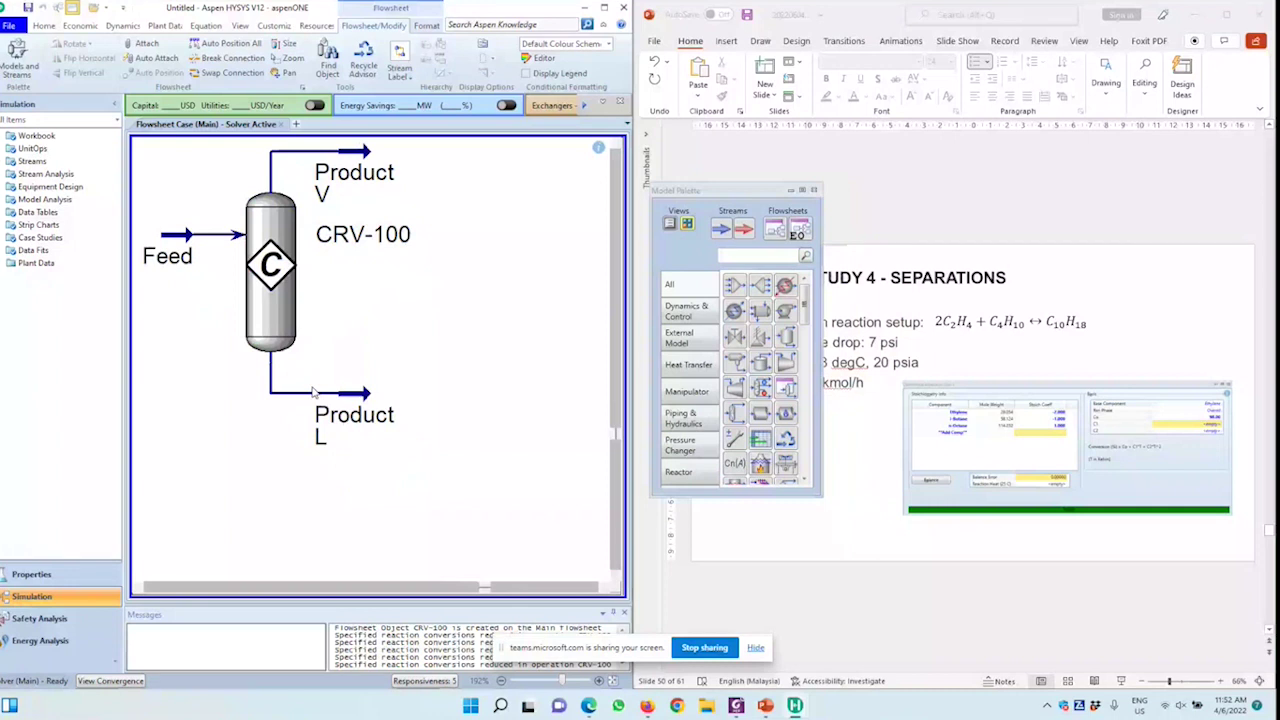
scroll(354, 340, "up", 2)
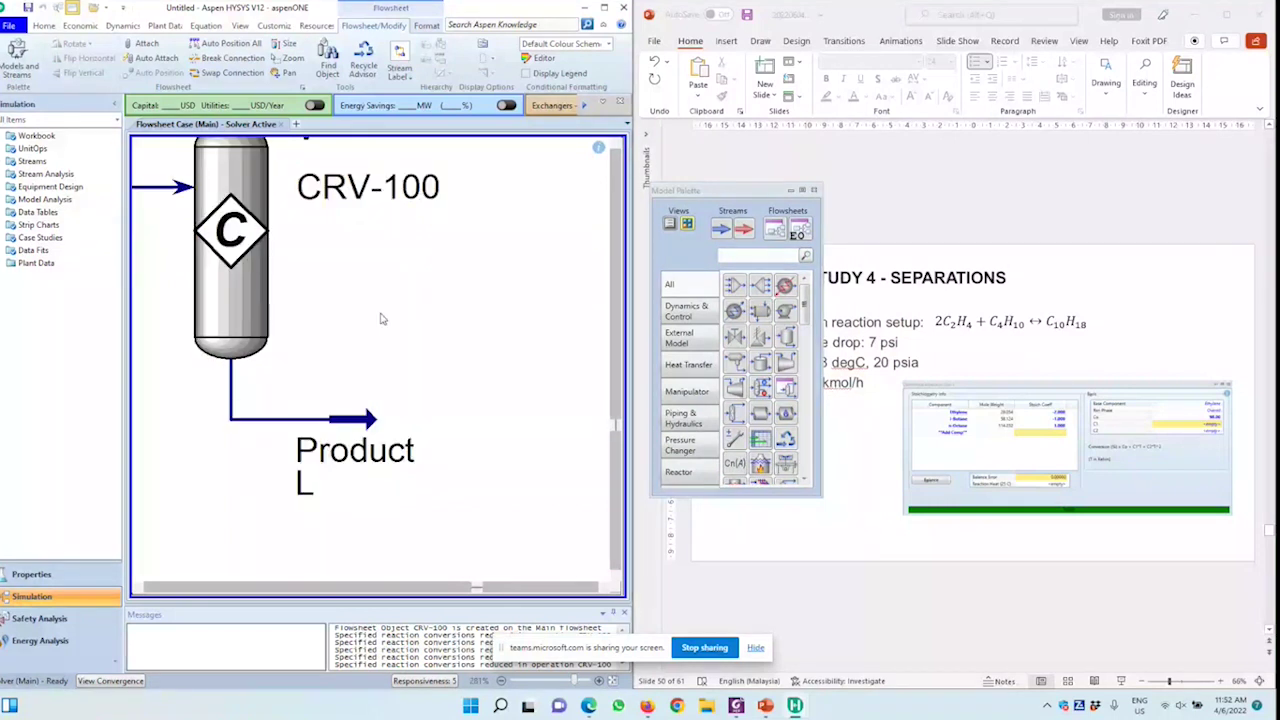
scroll(380, 319, "down", 2)
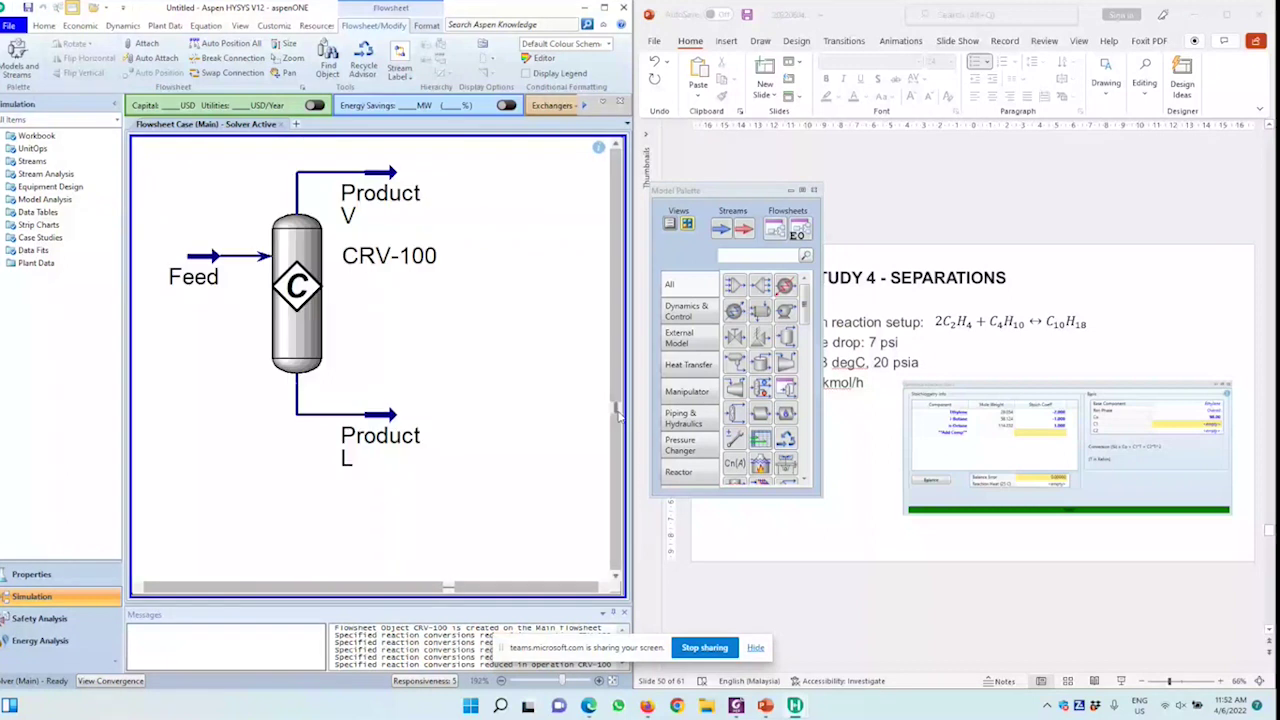
scroll(619, 416, "down", 3)
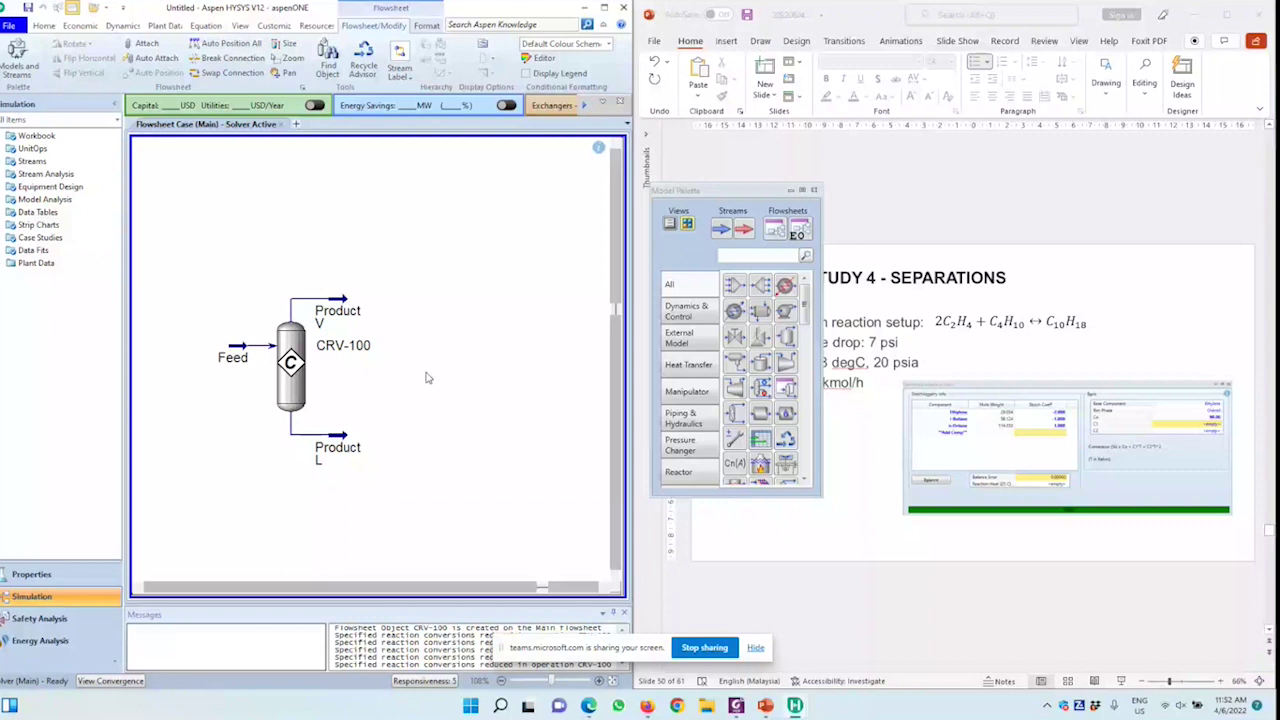
left_click(947, 291)
scroll(947, 291, "down", 1)
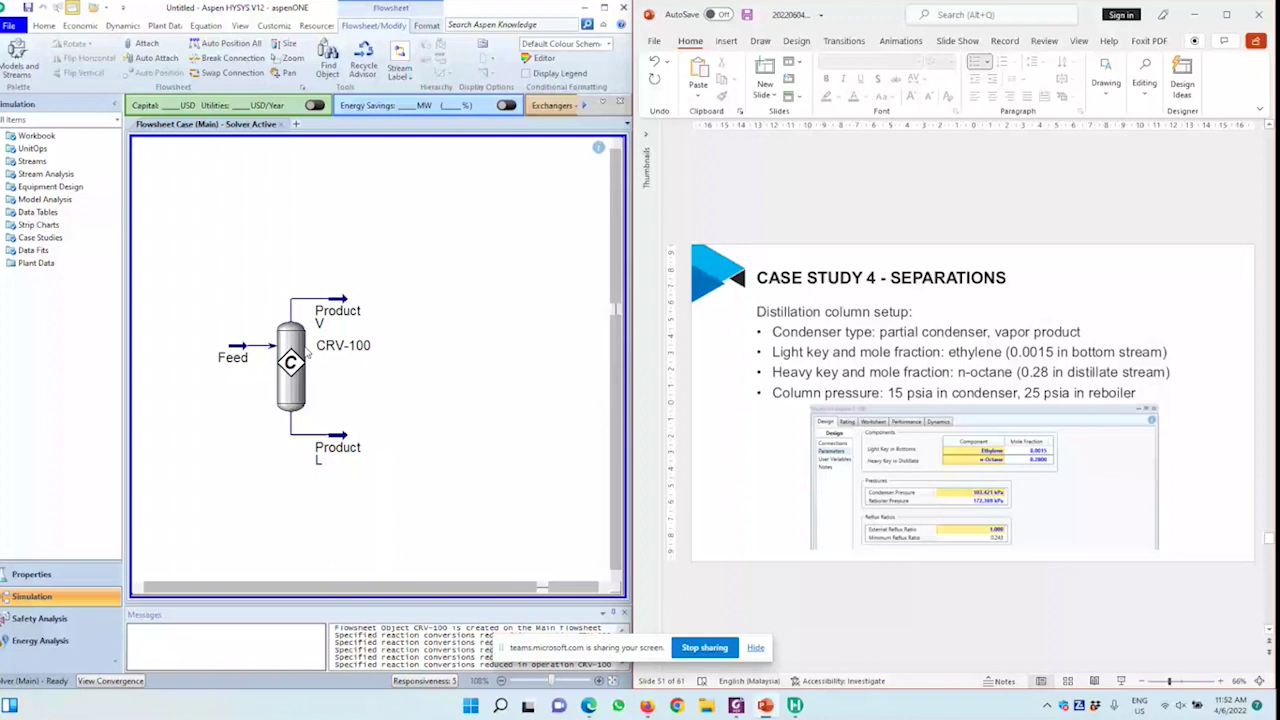
- Add a Shortcut Column from the separator models to the flowsheet, beside the conversion reactor
key("F4")
left_click_drag(527, 20, 530, 18)
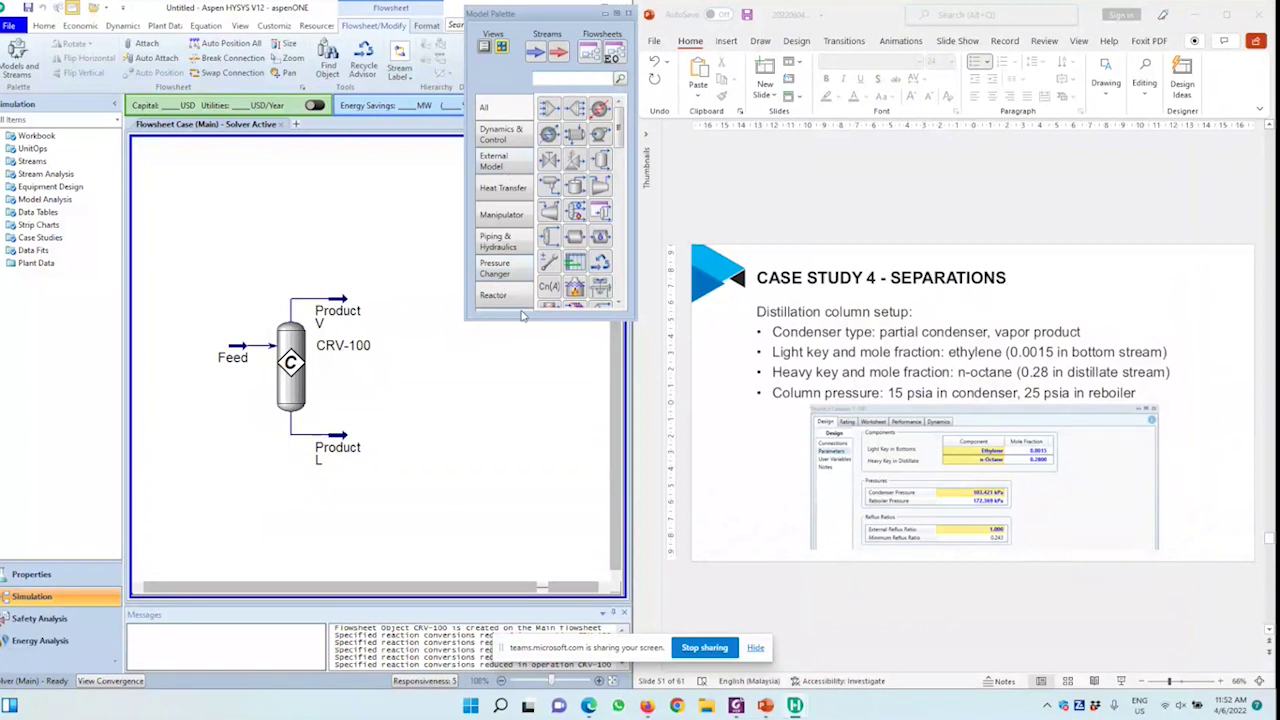
left_click_drag(522, 320, 522, 378)
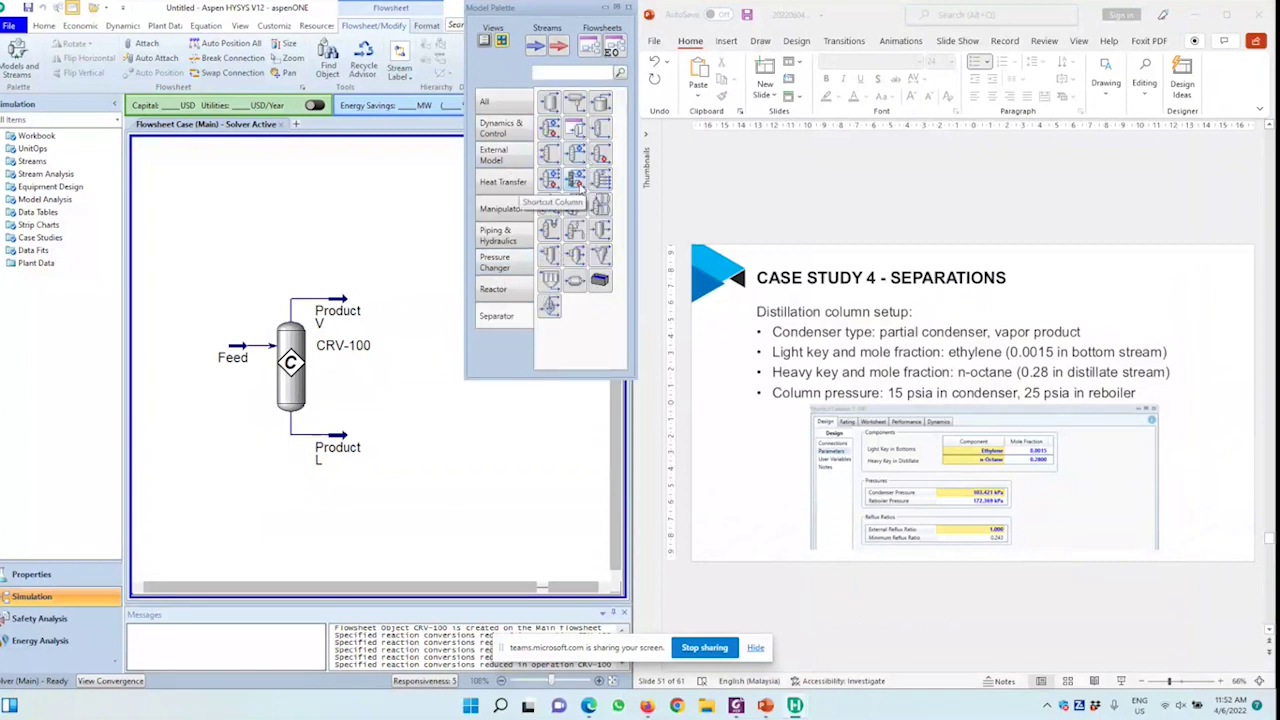
left_click(576, 180)
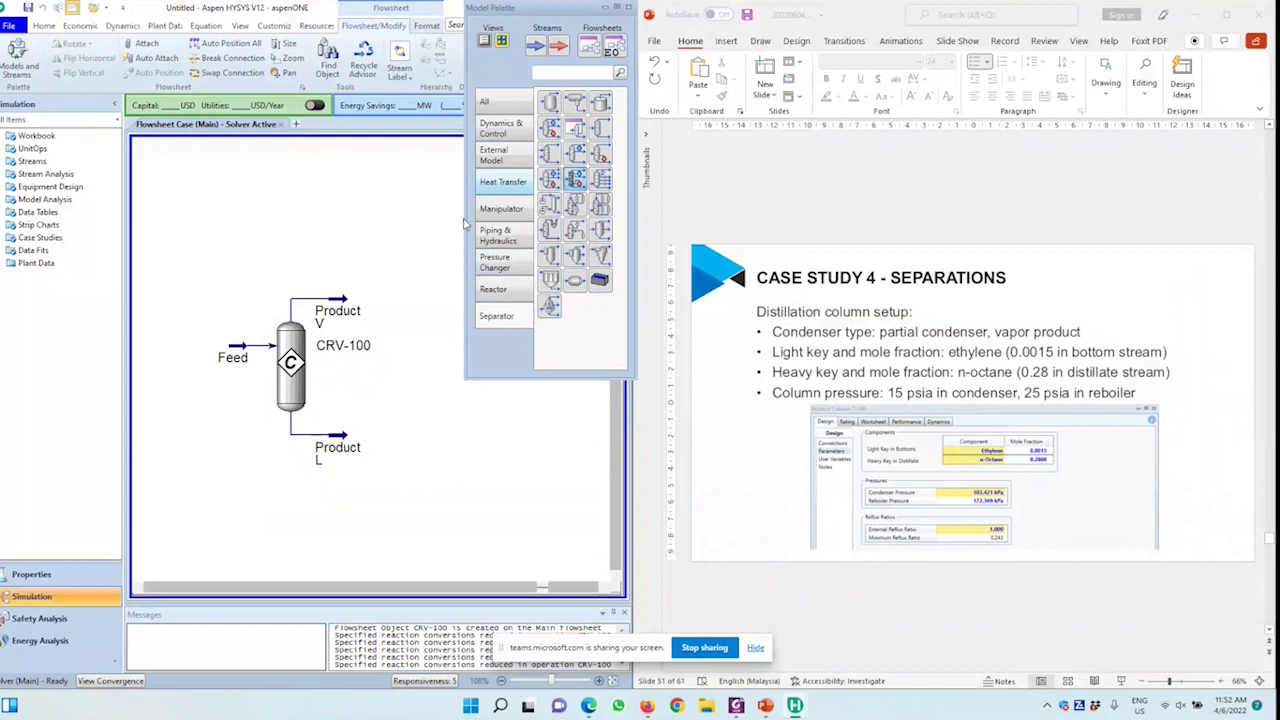
left_click(413, 292)
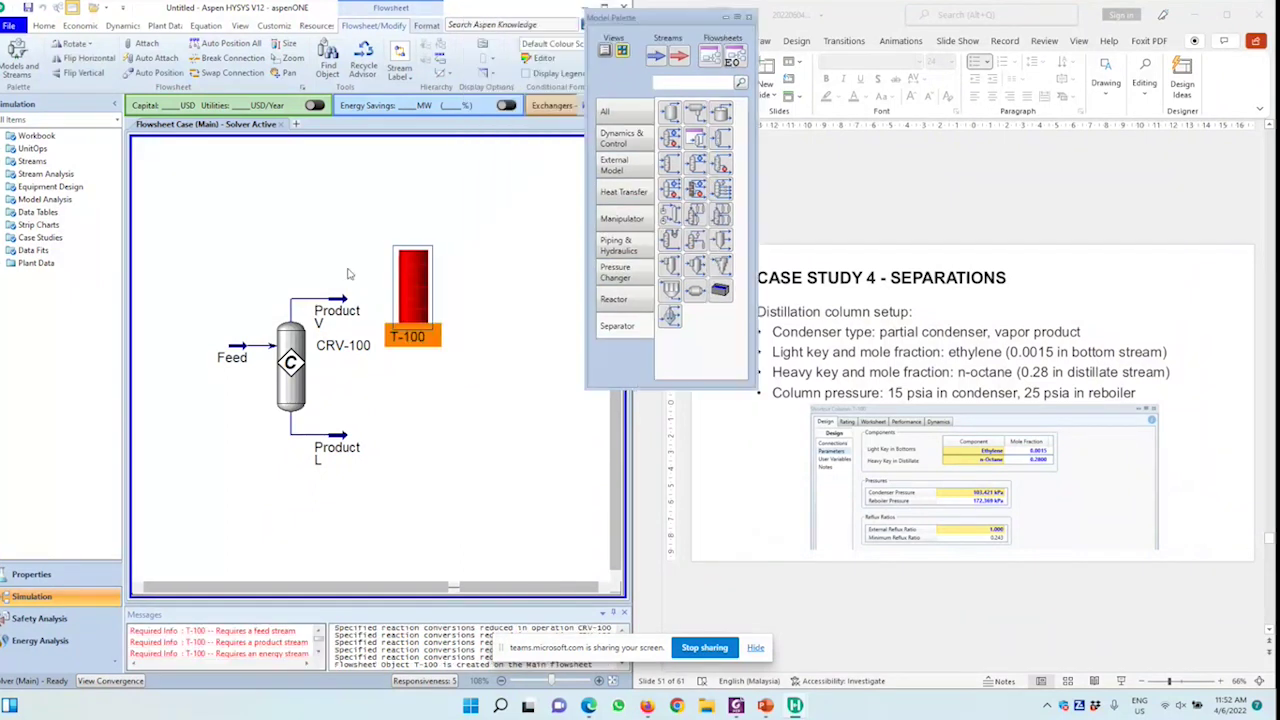
- Feed the new shortcut column with the Product V stream and set its top product phase to Vapour
double_click(409, 290)
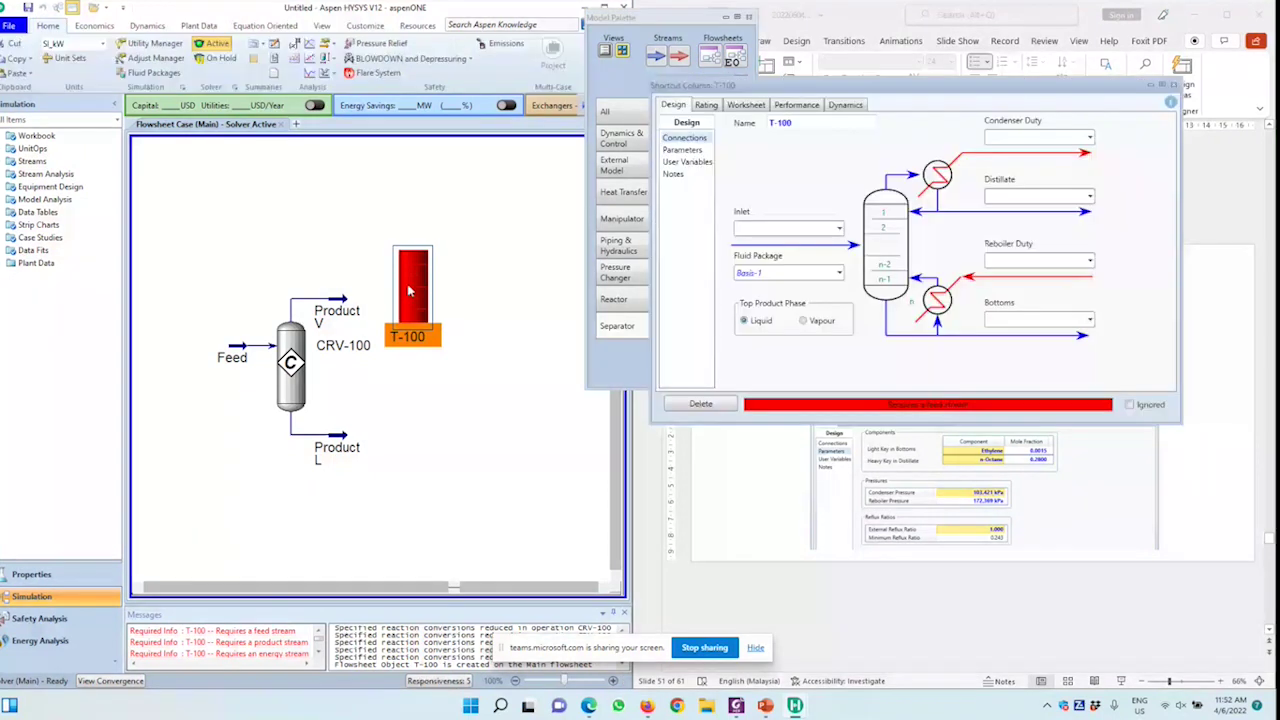
left_click_drag(890, 89, 317, 259)
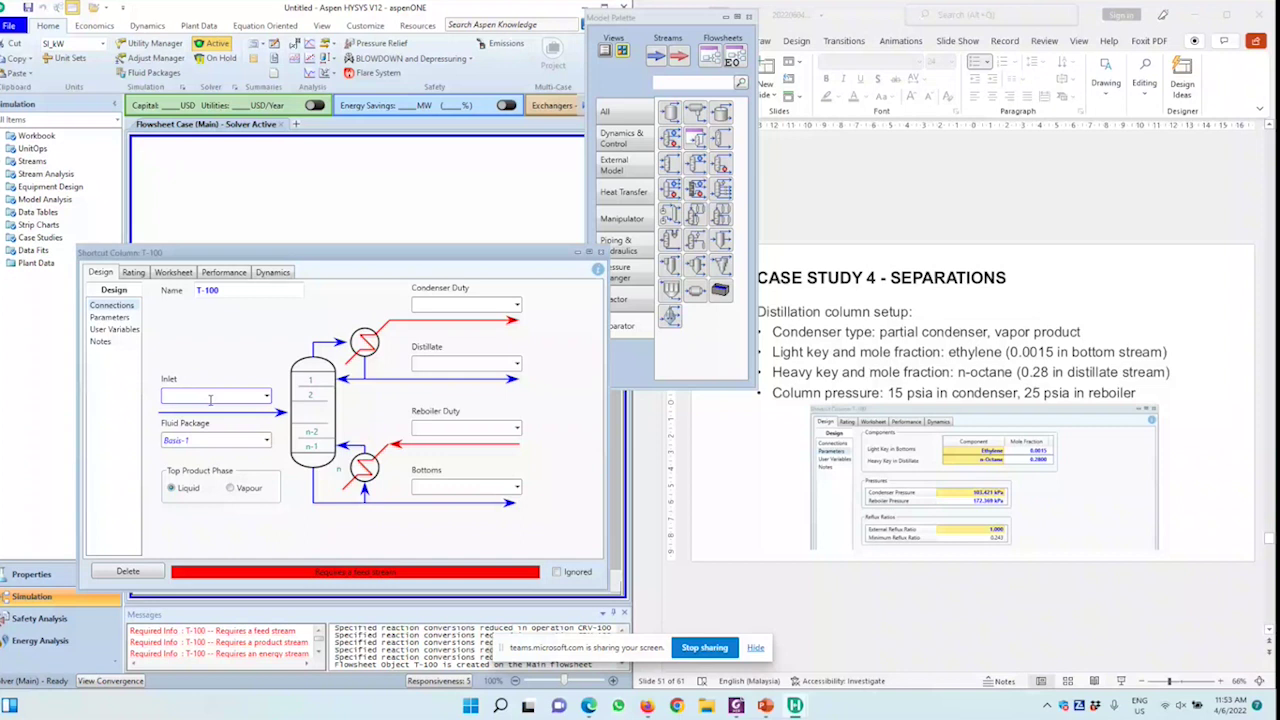
left_click(266, 396)
left_click(210, 411)
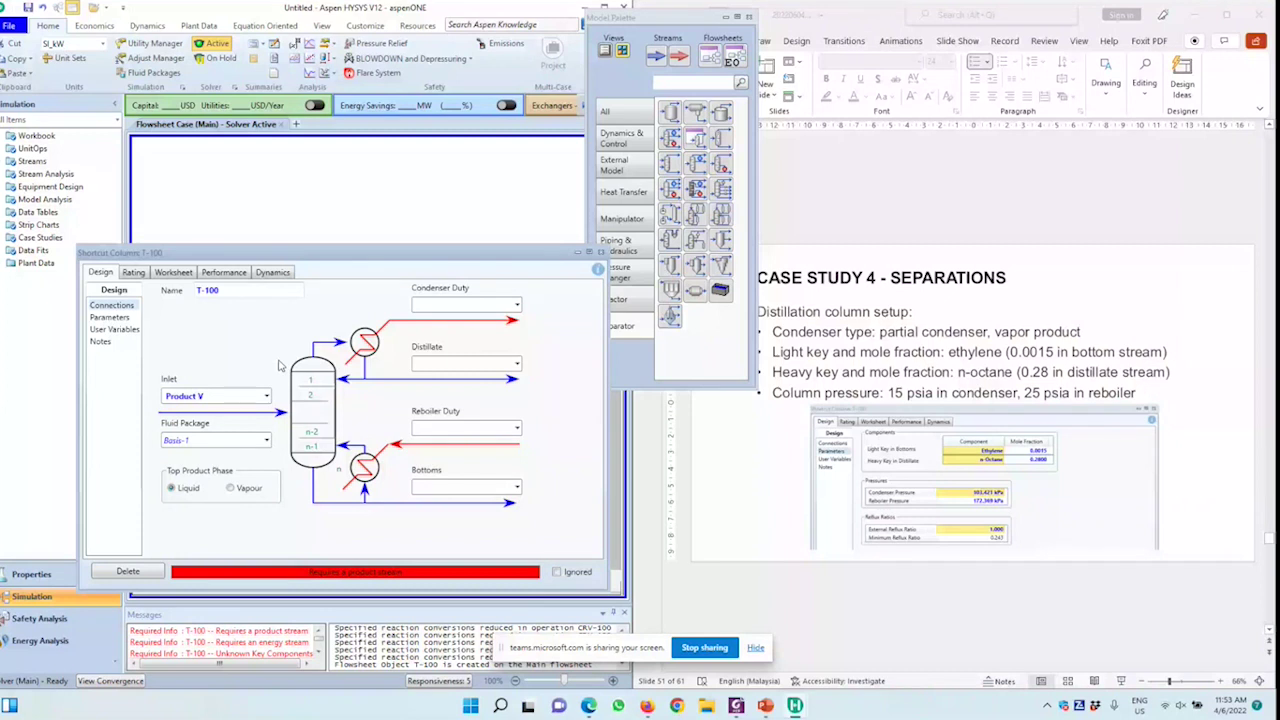
left_click(230, 488)
- Name the column's overhead vapour Distillate, bottoms stream Bottoms, condenser duty Q-101 and reboiler duty Q-102
left_click(473, 304)
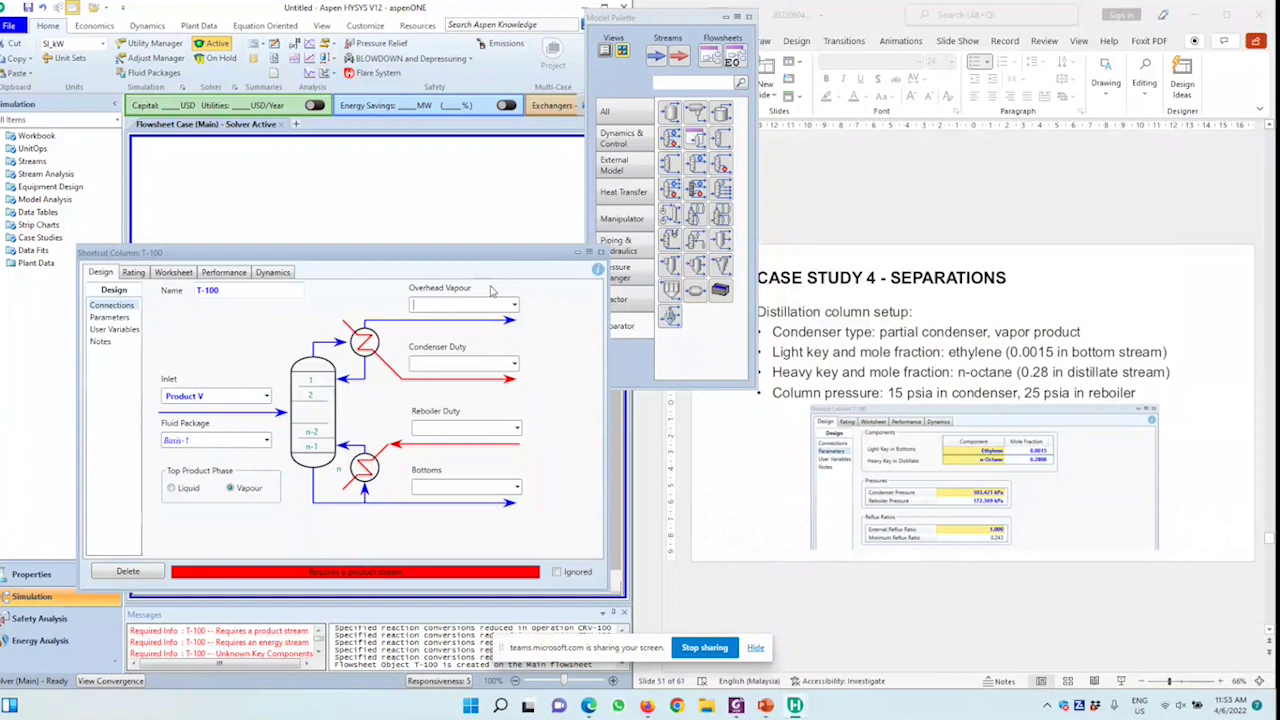
type("Distillate")
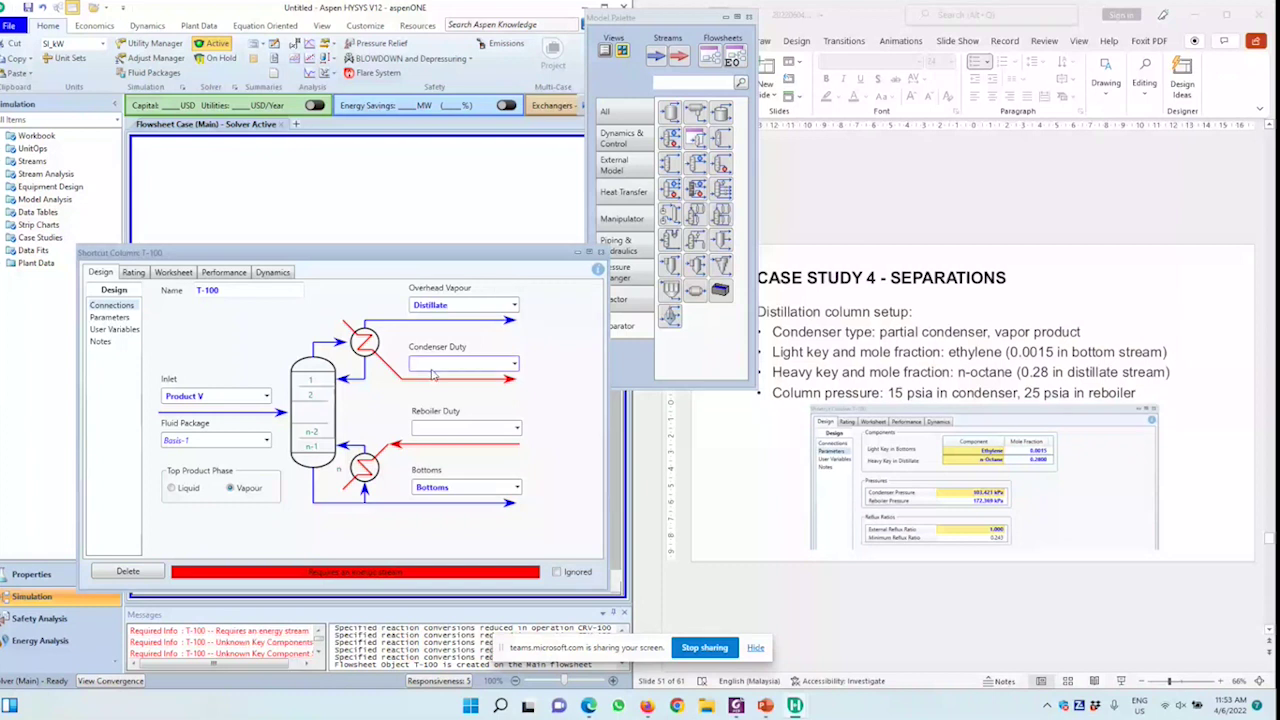
type("Q-101")
key("Return")
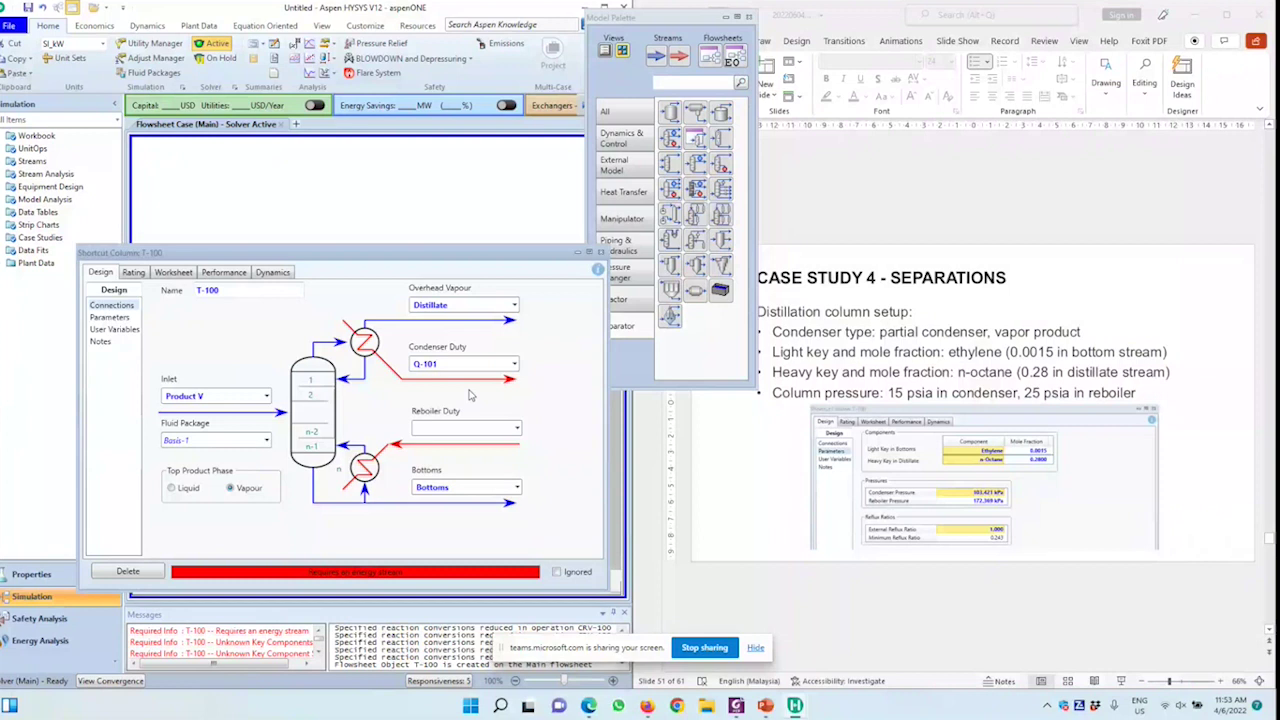
left_click(470, 428)
type("Q-102")
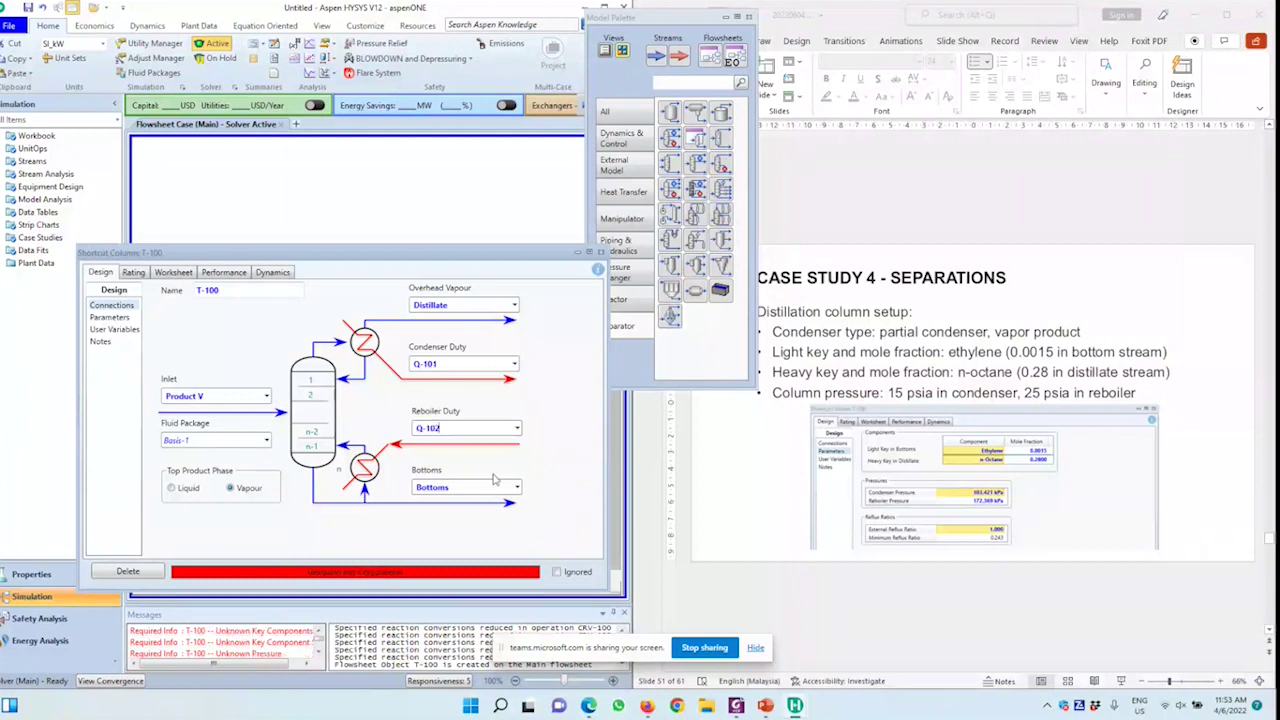
left_click(493, 480)
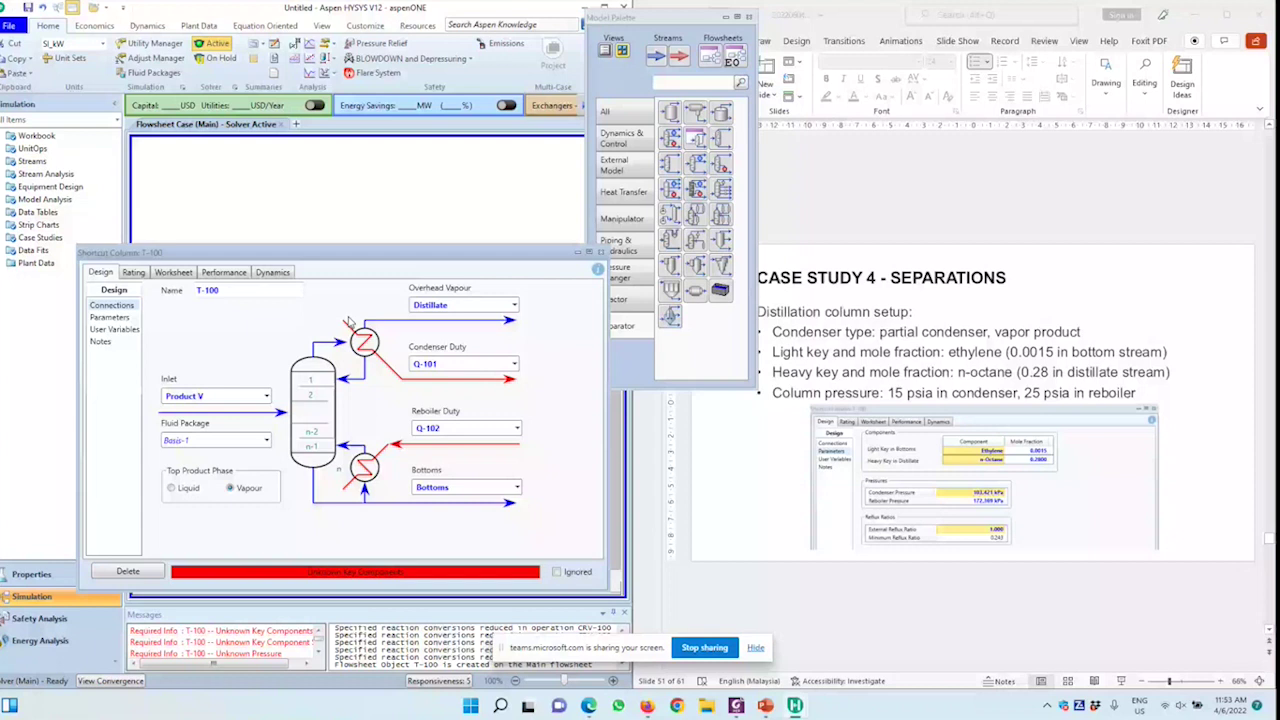
- In the column parameters, set Ethylene as the light key in bottoms with a mole fraction of 0.0015
left_click(109, 317)
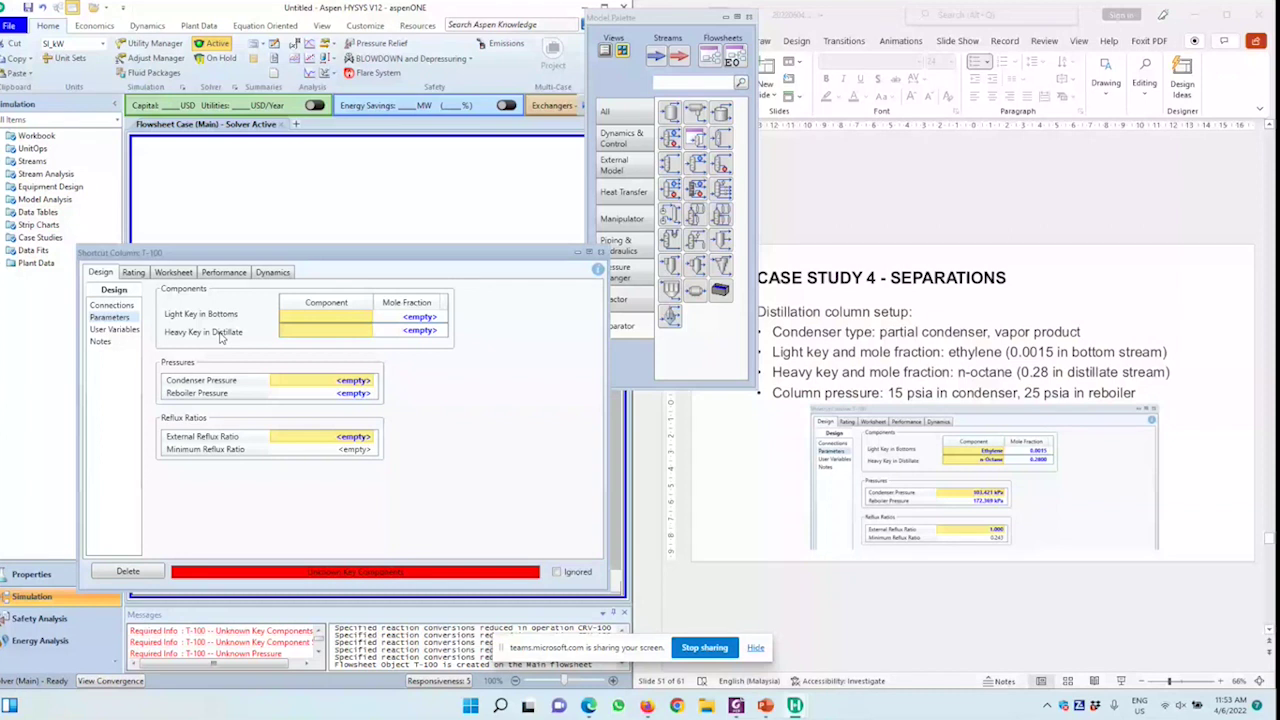
left_click_drag(270, 257, 338, 221)
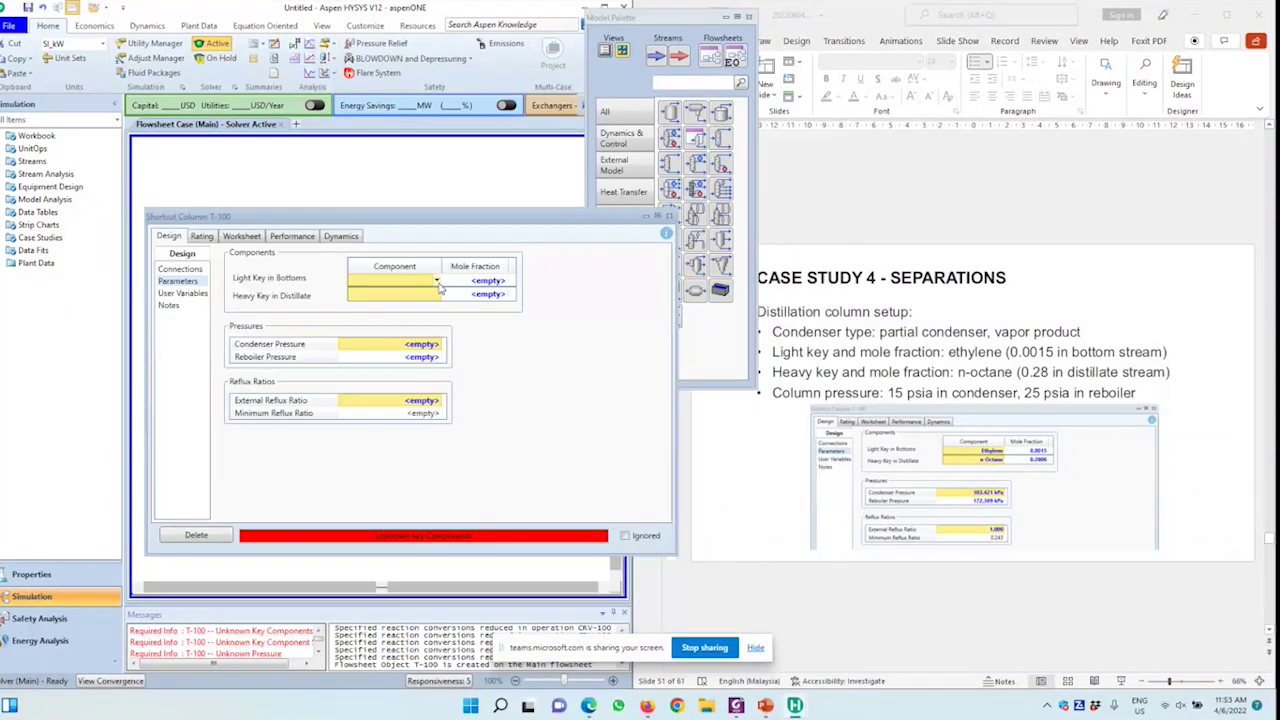
left_click(437, 281)
left_click(424, 303)
type(".001")
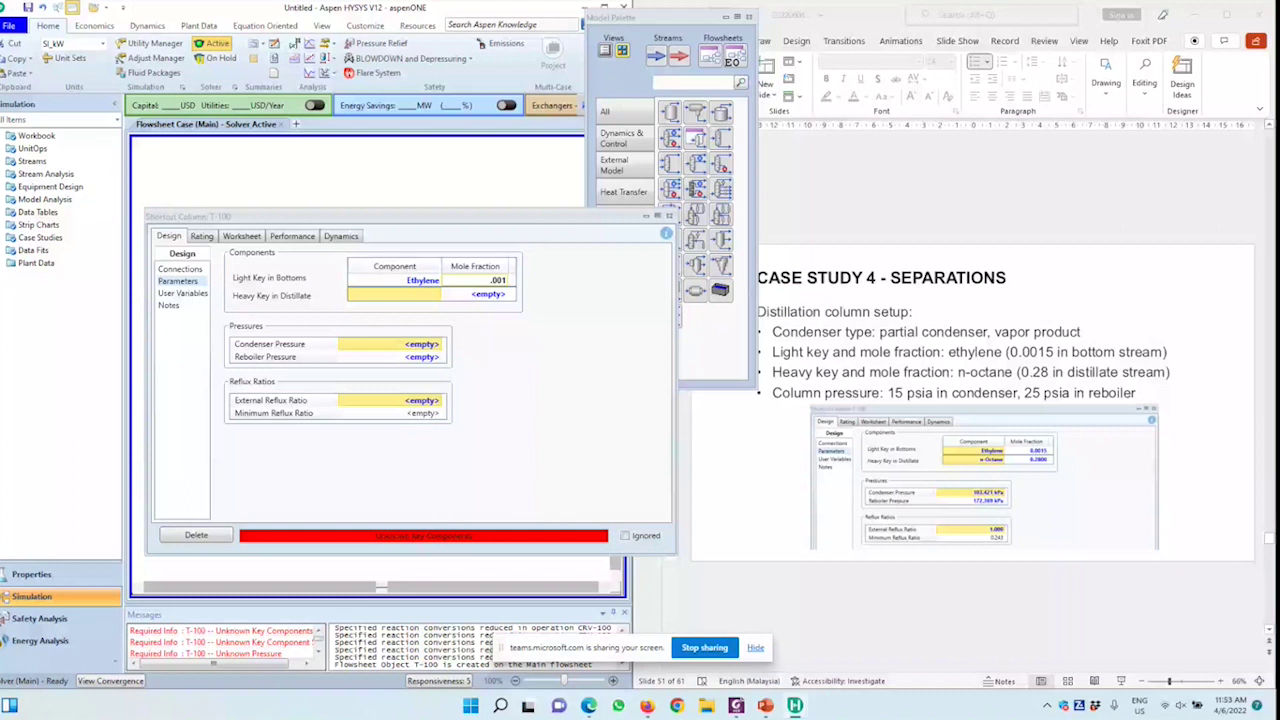
type("5")
key("Return")
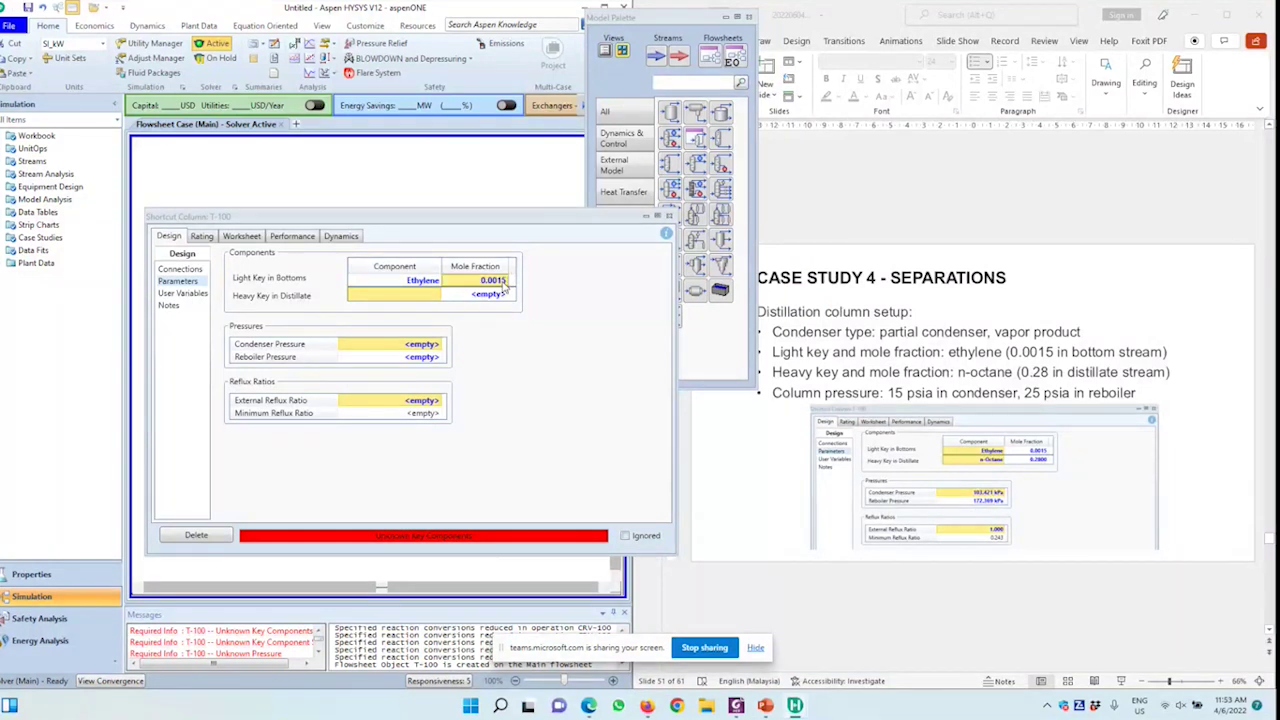
- Set n-Octane as the heavy key in distillate with a mole fraction of 0.28
left_click(436, 295)
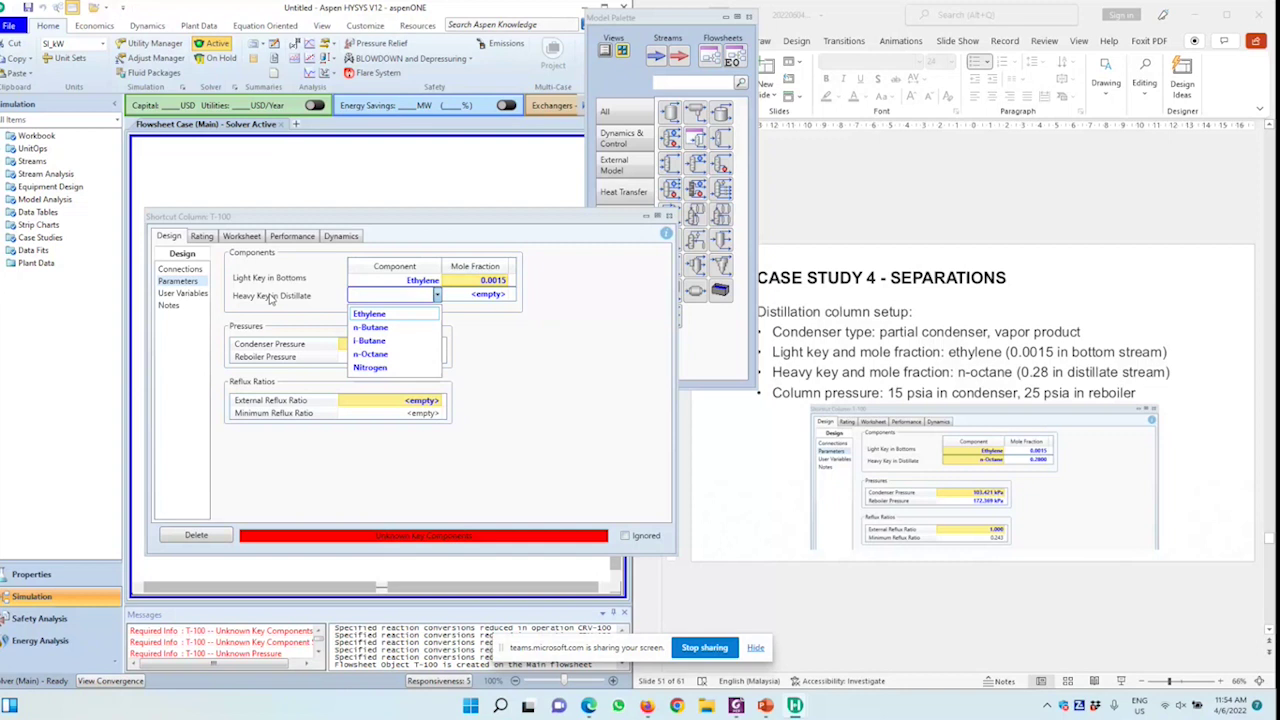
left_click(370, 354)
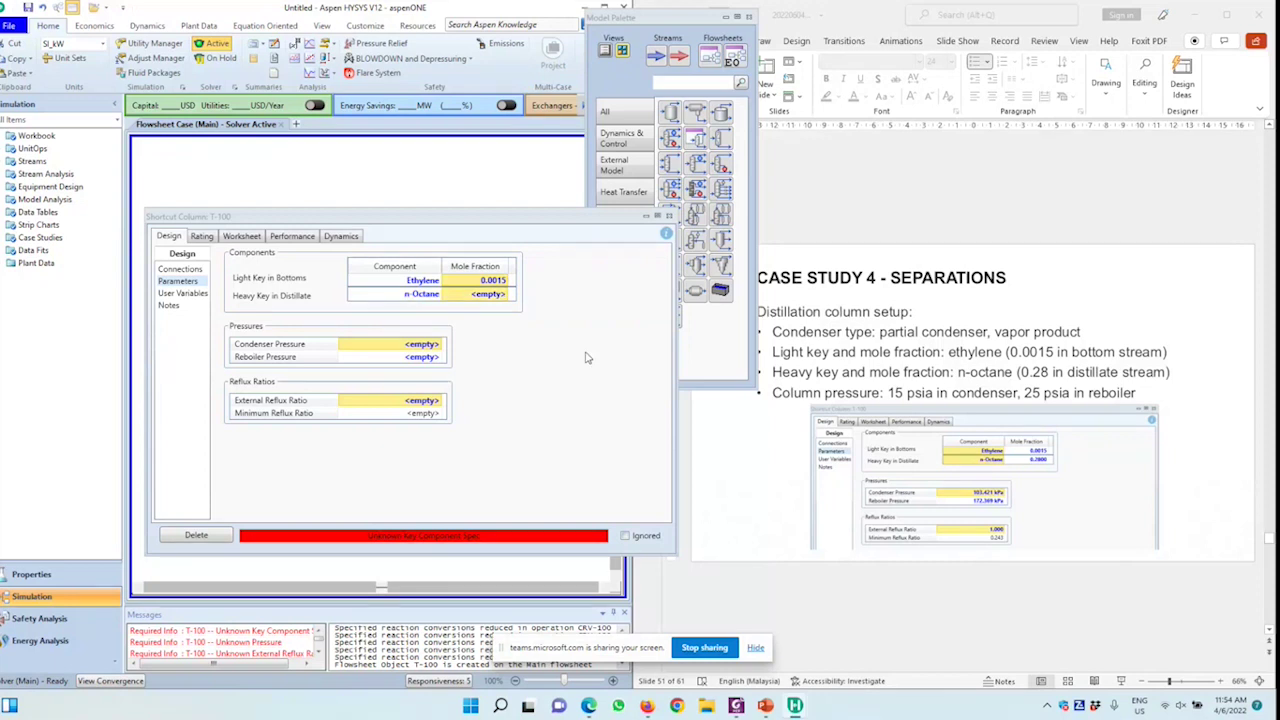
type("0.28")
key("Return")
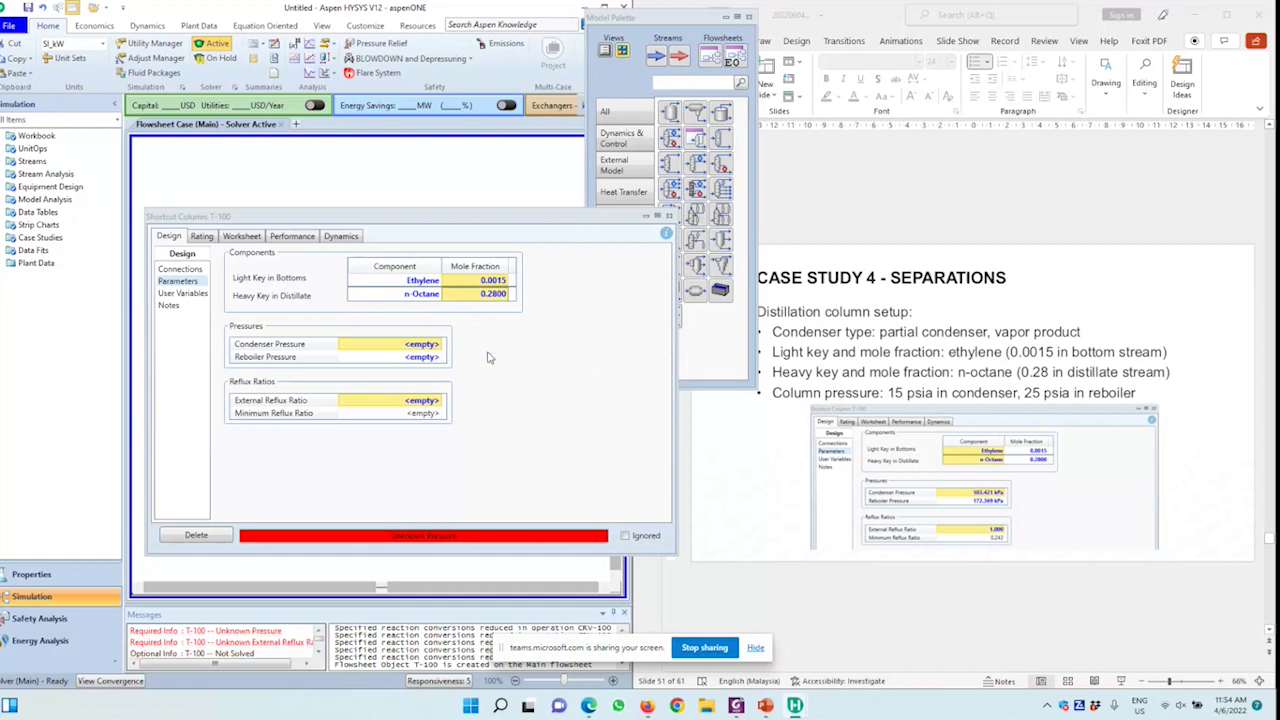
- Set the condenser pressure to 15 psia and the reboiler pressure to 25 psia, dismissing the warning
left_click(430, 344)
type("15")
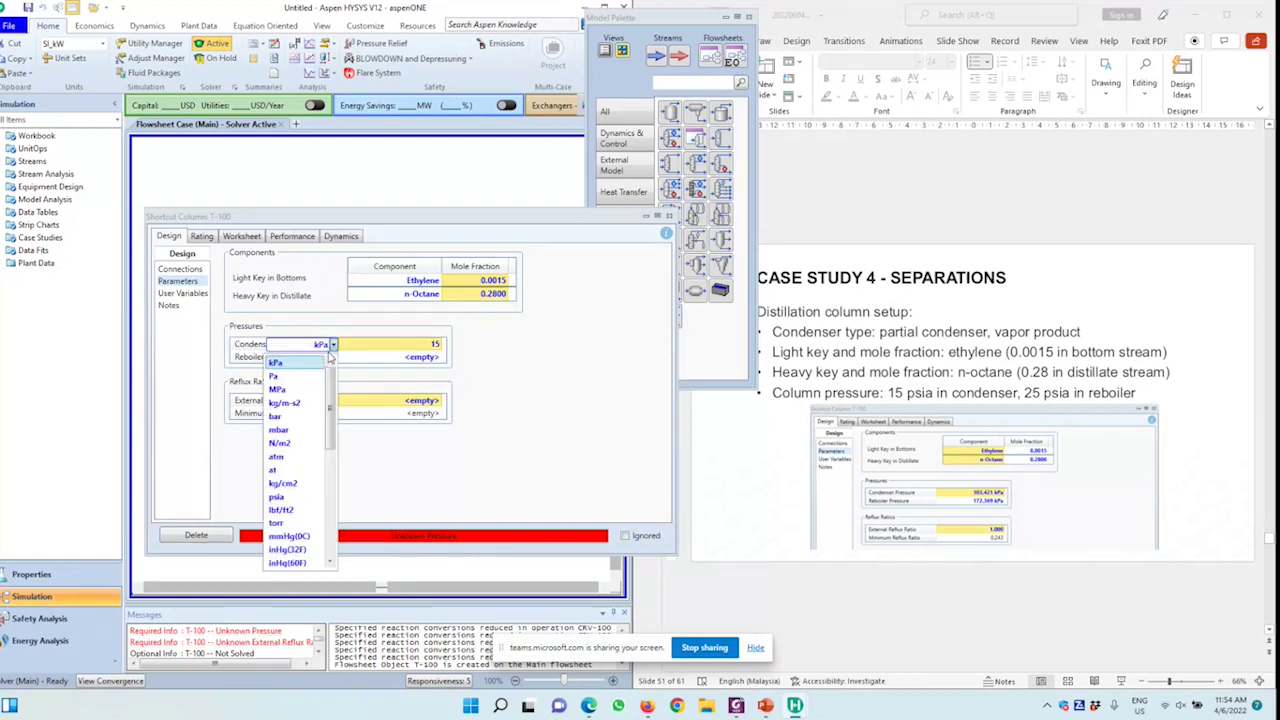
left_click(277, 496)
left_click(432, 361)
type("25")
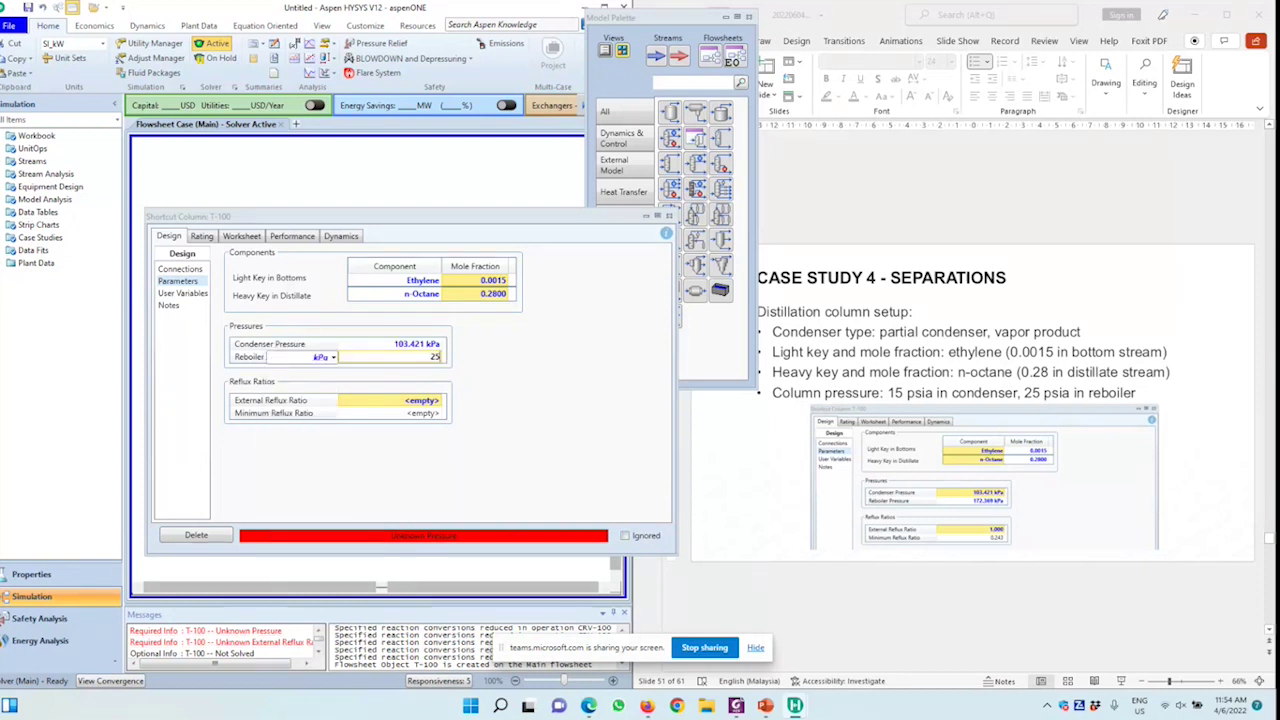
left_click(333, 357)
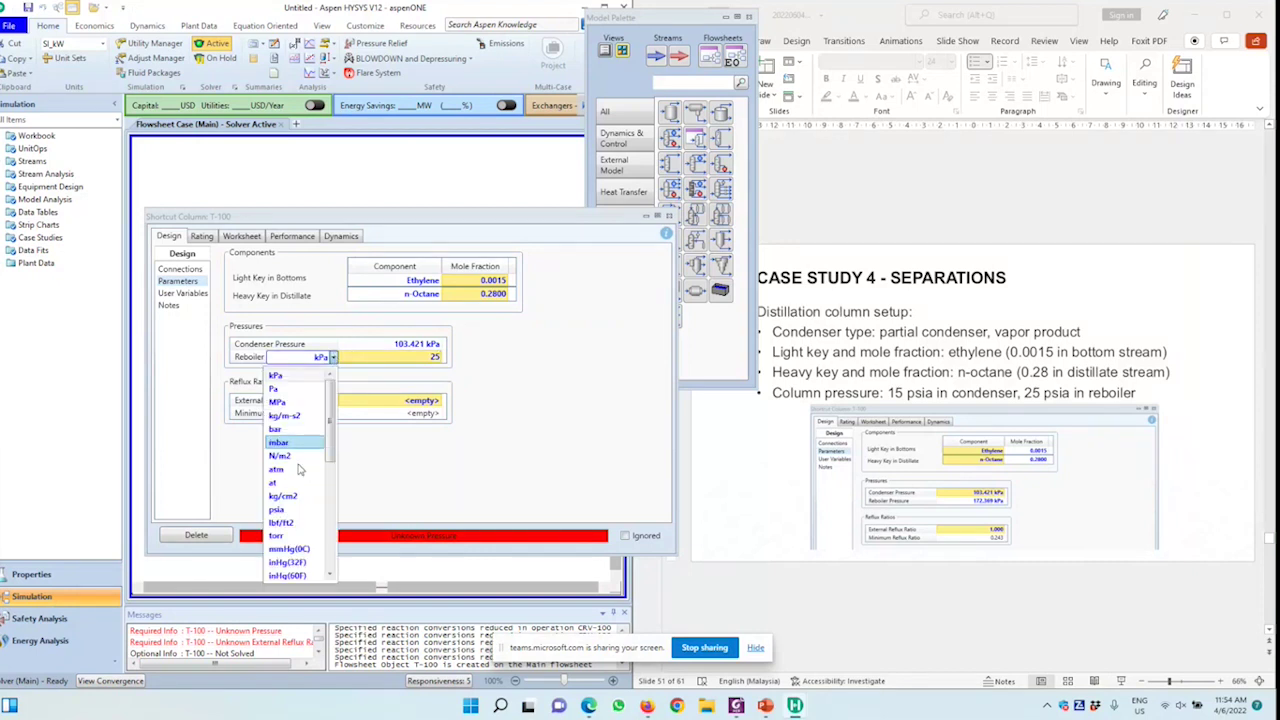
left_click(276, 509)
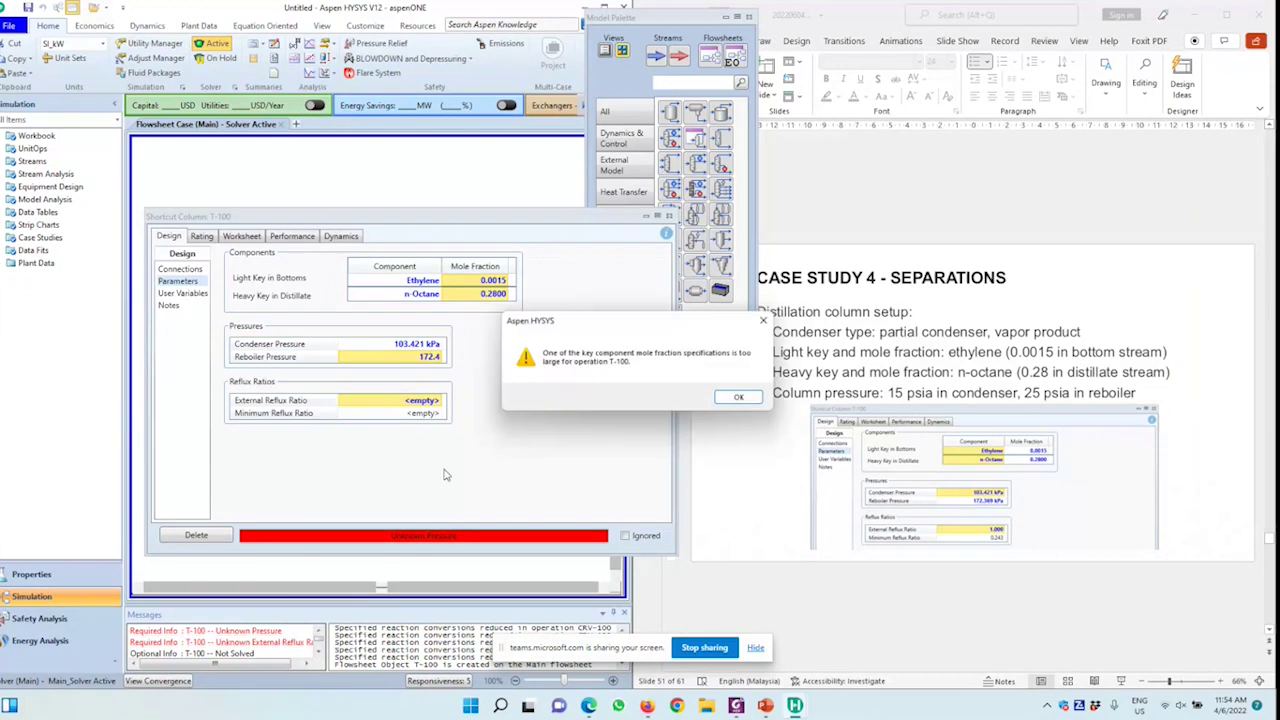
left_click(738, 399)
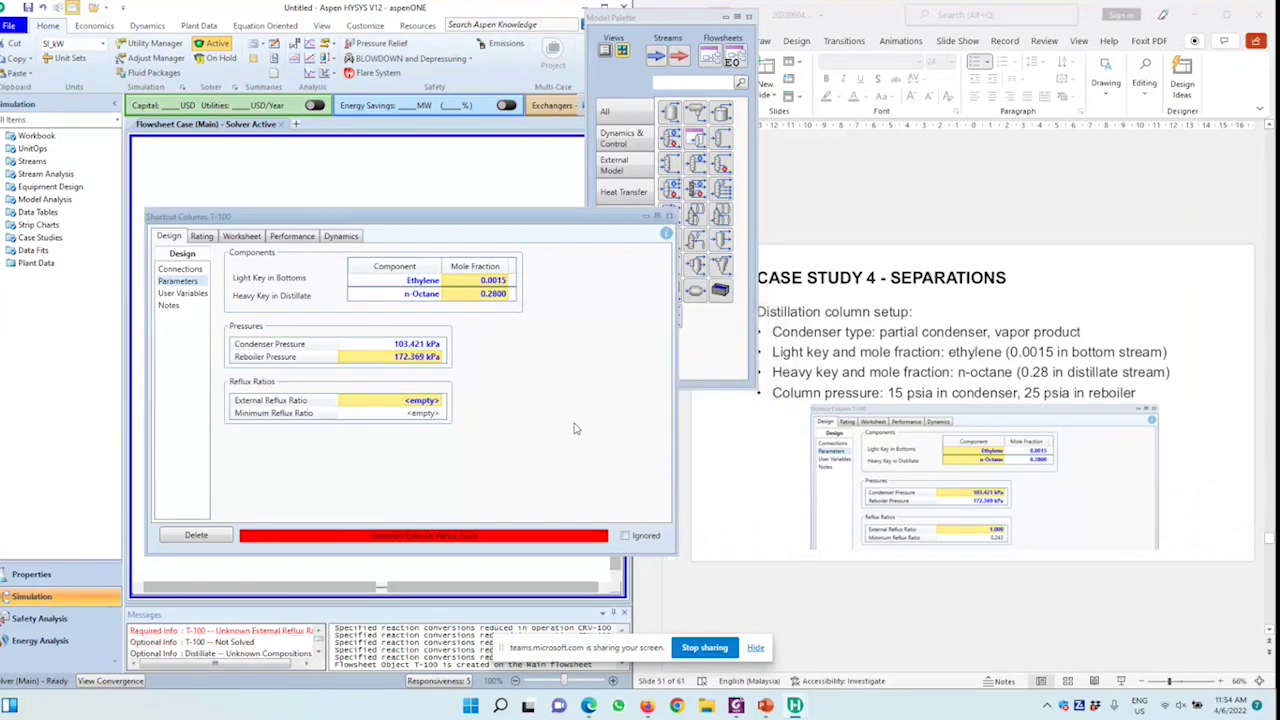
- Set the column's external reflux ratio to 1 and dismiss the warning
type("1")
key("Return")
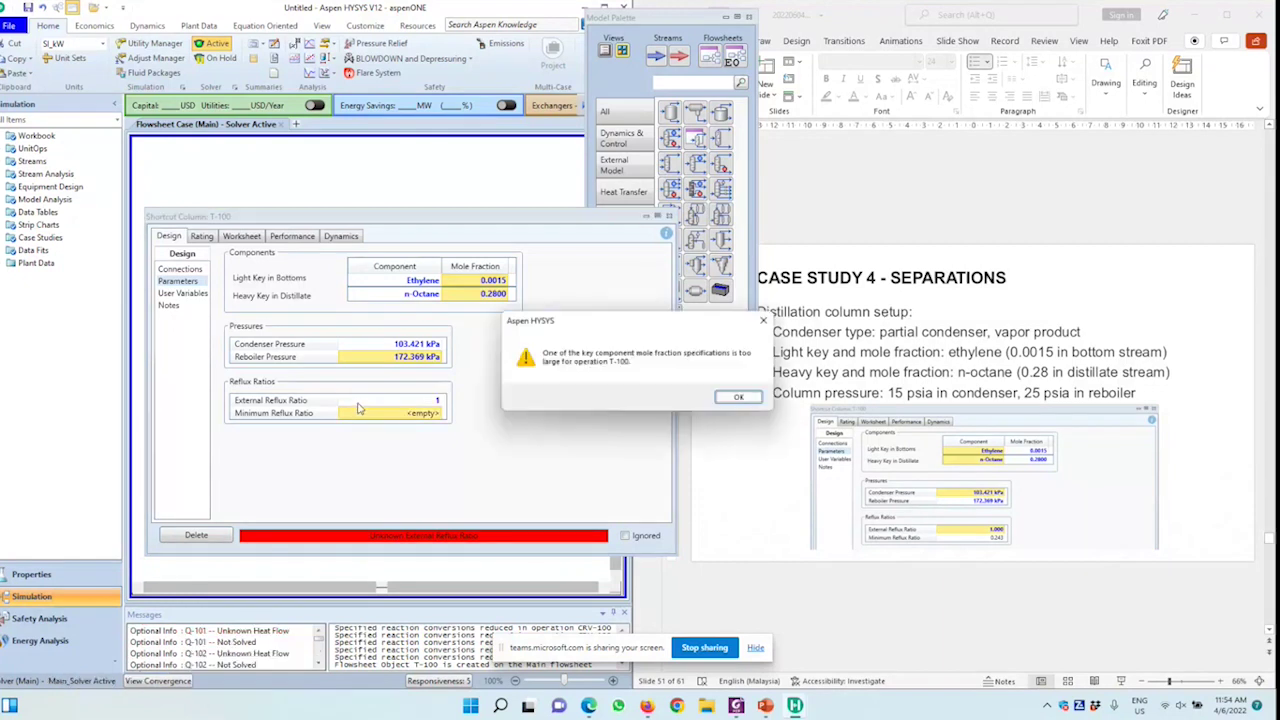
left_click(740, 398)
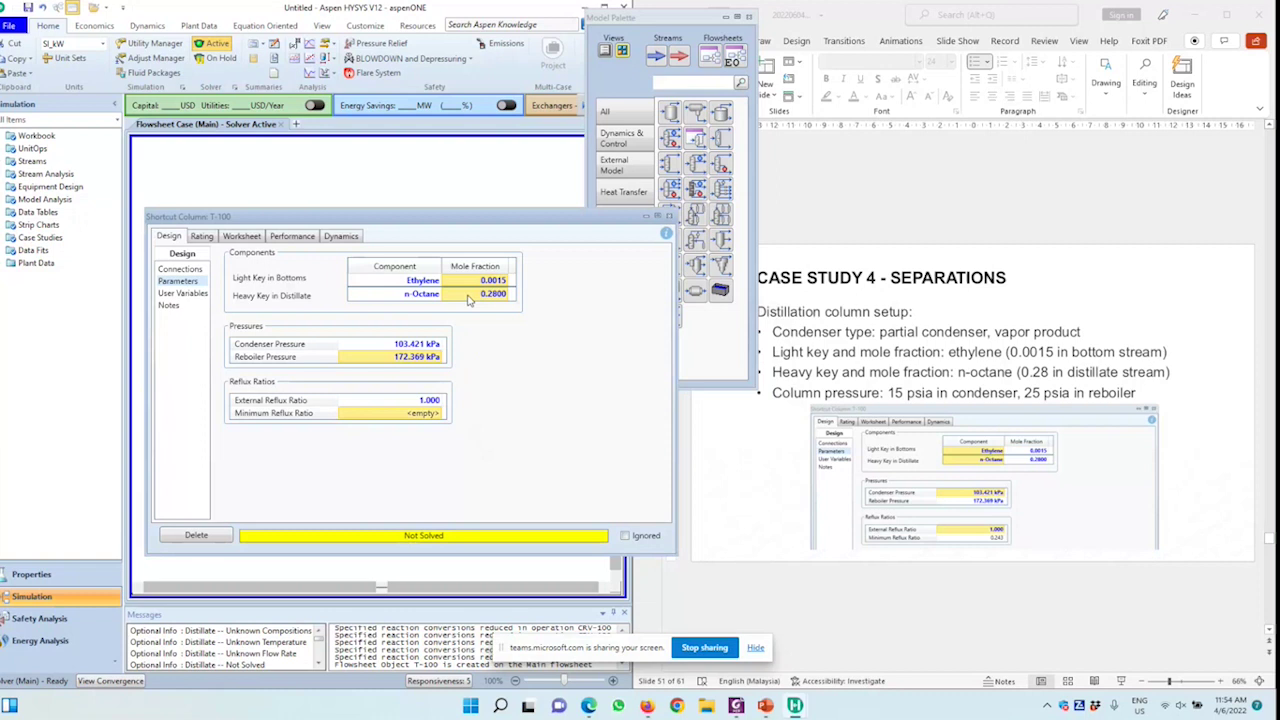
- Try a mole fraction of 0.028 for the n-Octane heavy key in distillate
left_click(468, 297)
type(".028")
key("Return")
left_click(742, 397)
left_click(201, 238)
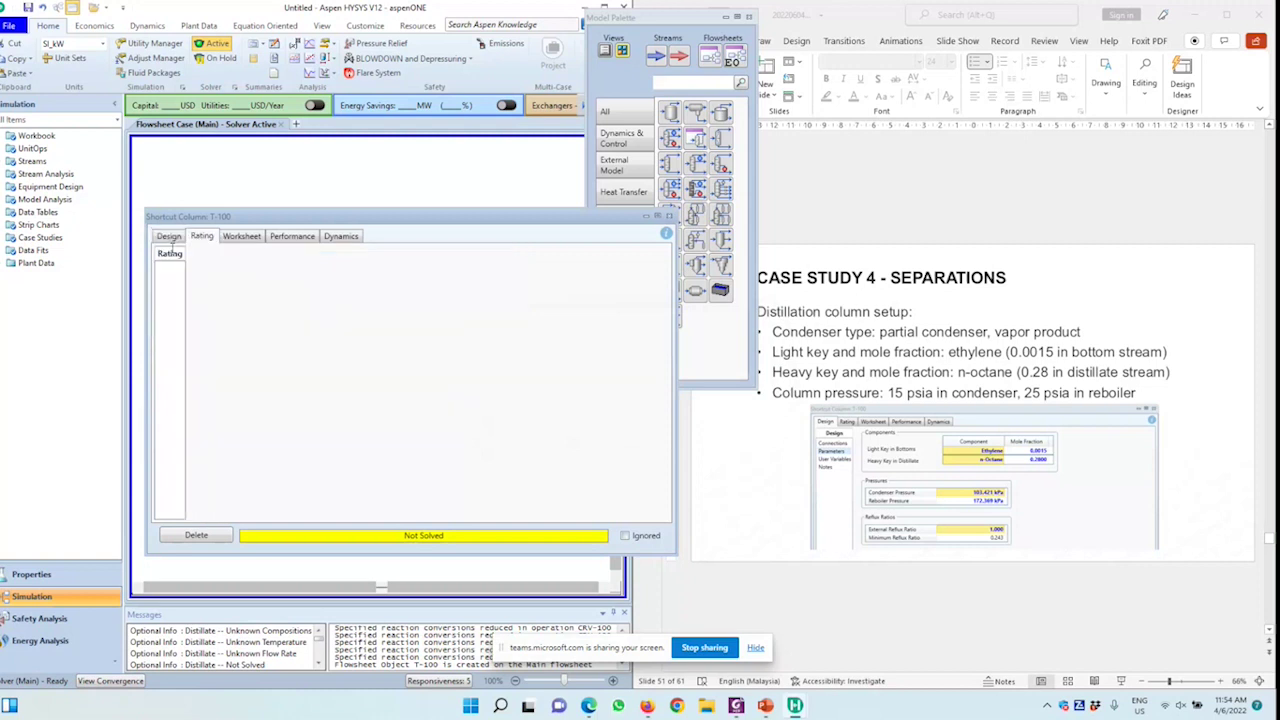
left_click_drag(260, 220, 358, 208)
left_click(265, 226)
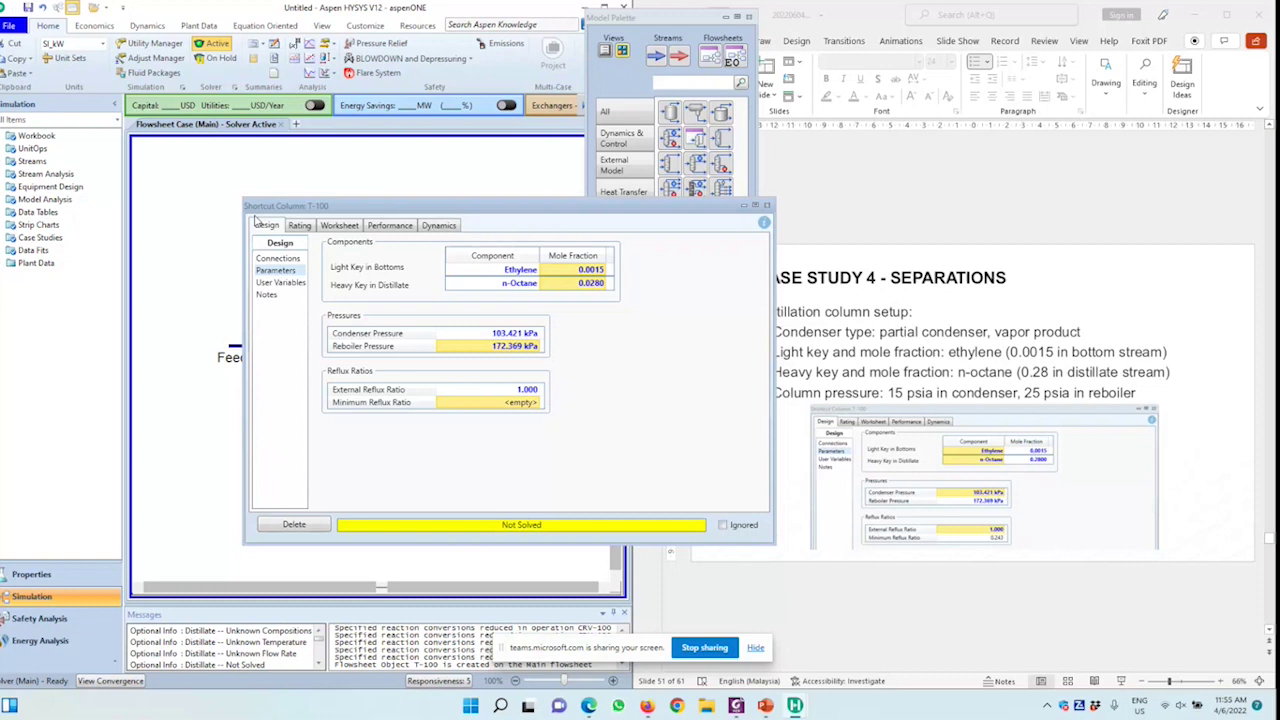
- Try a mole fraction of 0.28 for the n-Octane heavy key in distillate and dismiss the warning
left_click(587, 284)
left_click_drag(340, 213, 253, 212)
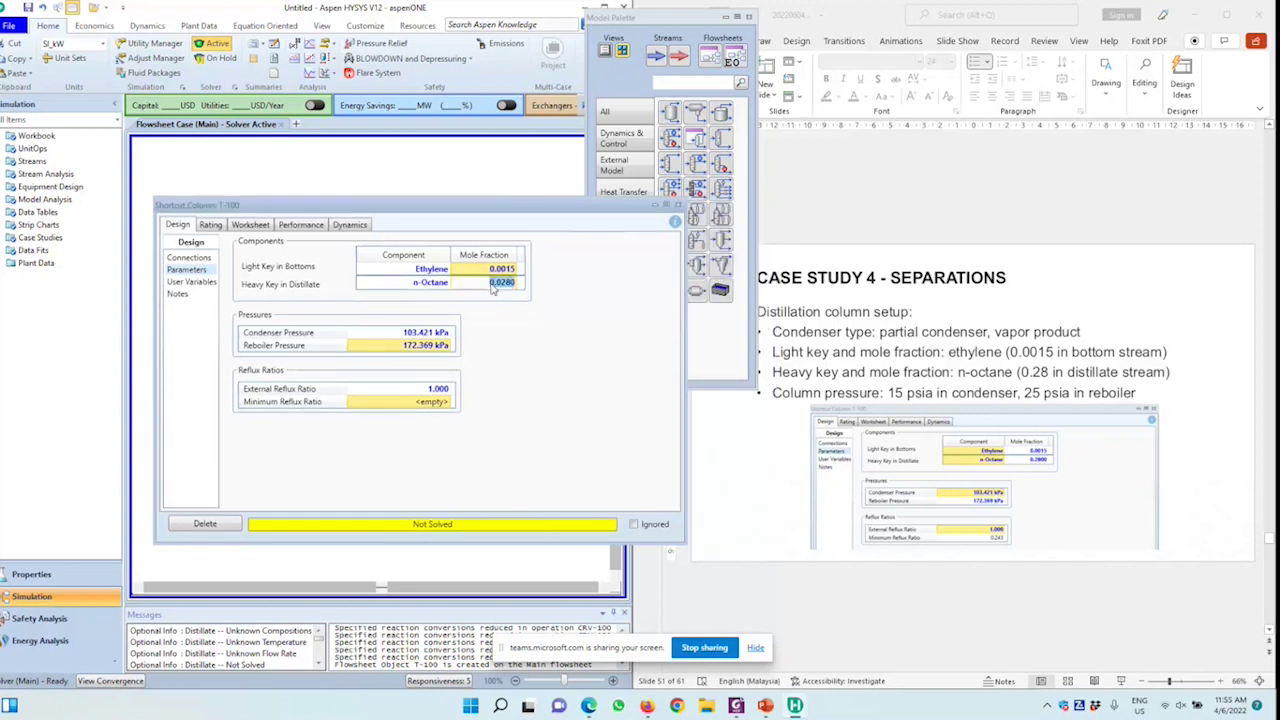
type(".28")
key("Return")
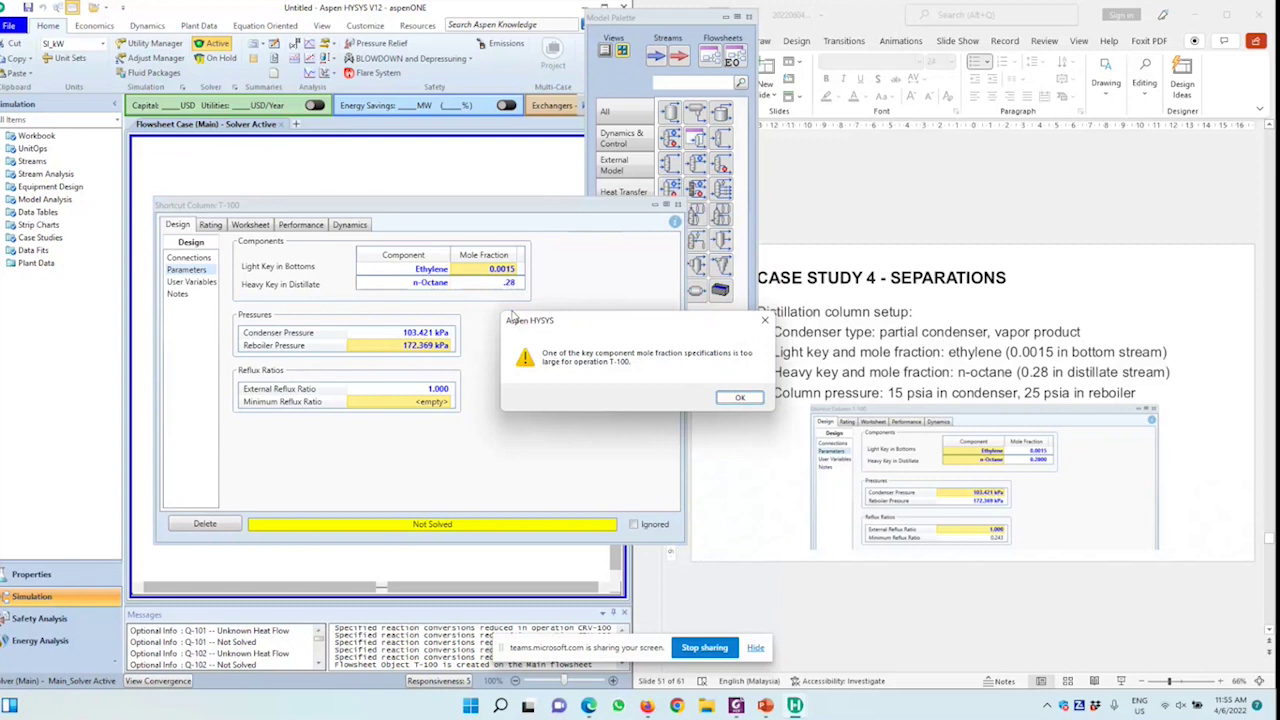
left_click(740, 398)
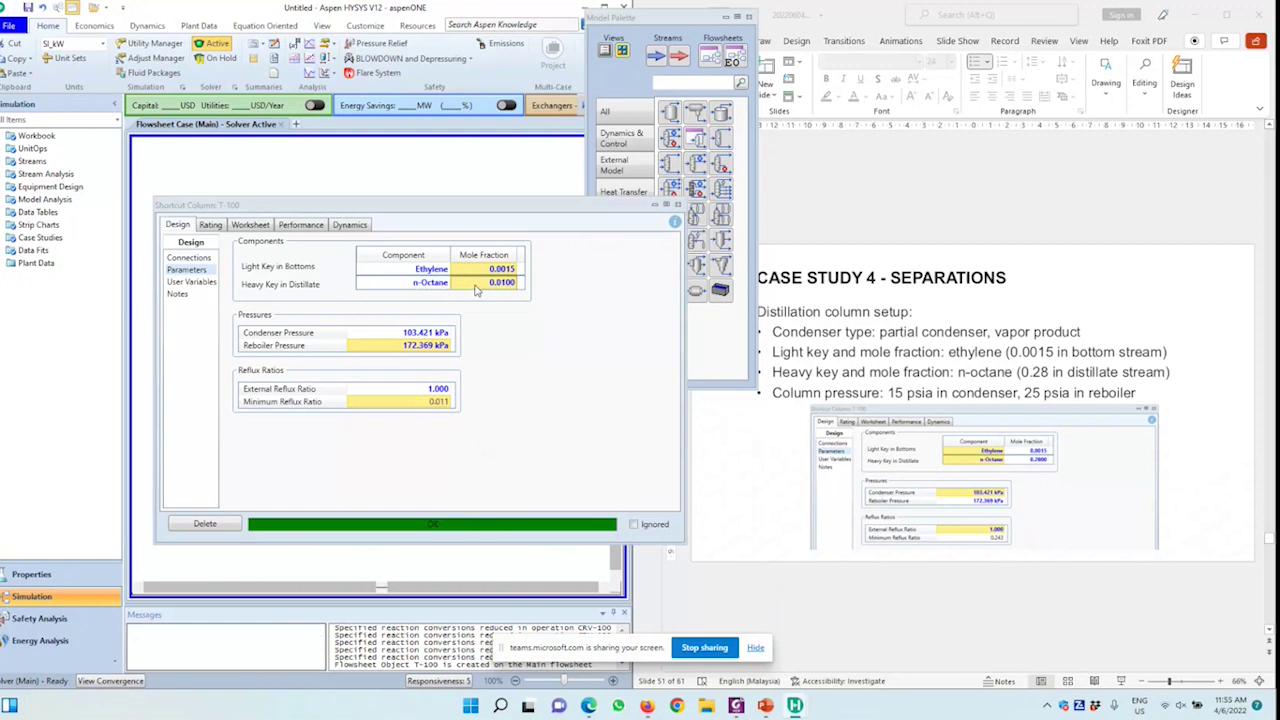
- Try mole fractions of 0.02 and 0.018 for the n-Octane heavy key in distillate, dismissing the warnings
type(".02")
key("Return")
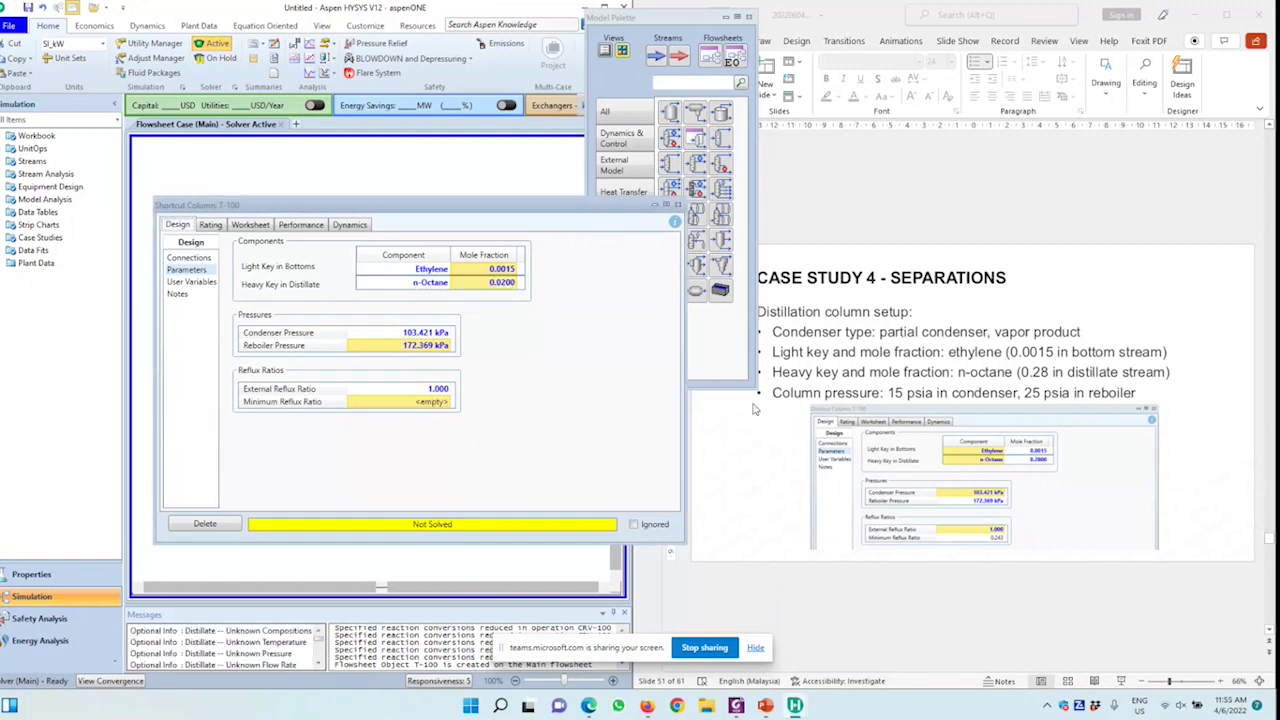
type(".0")
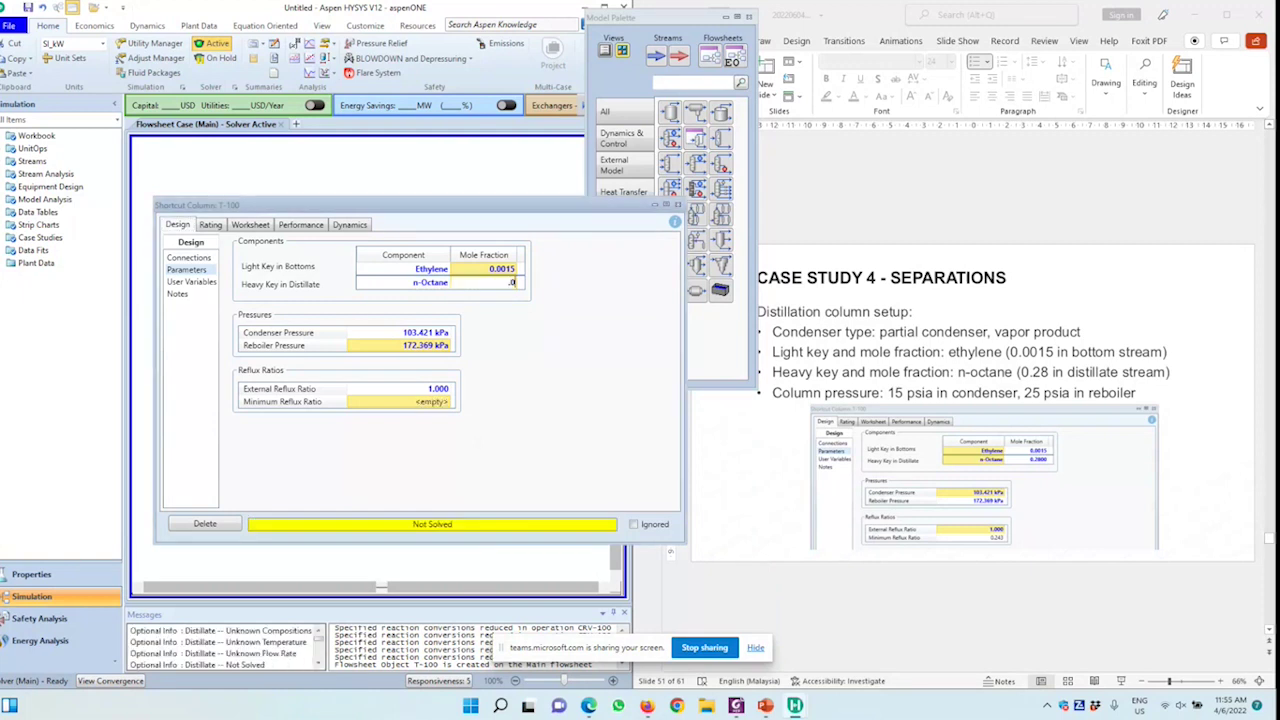
type("18")
key("Return")
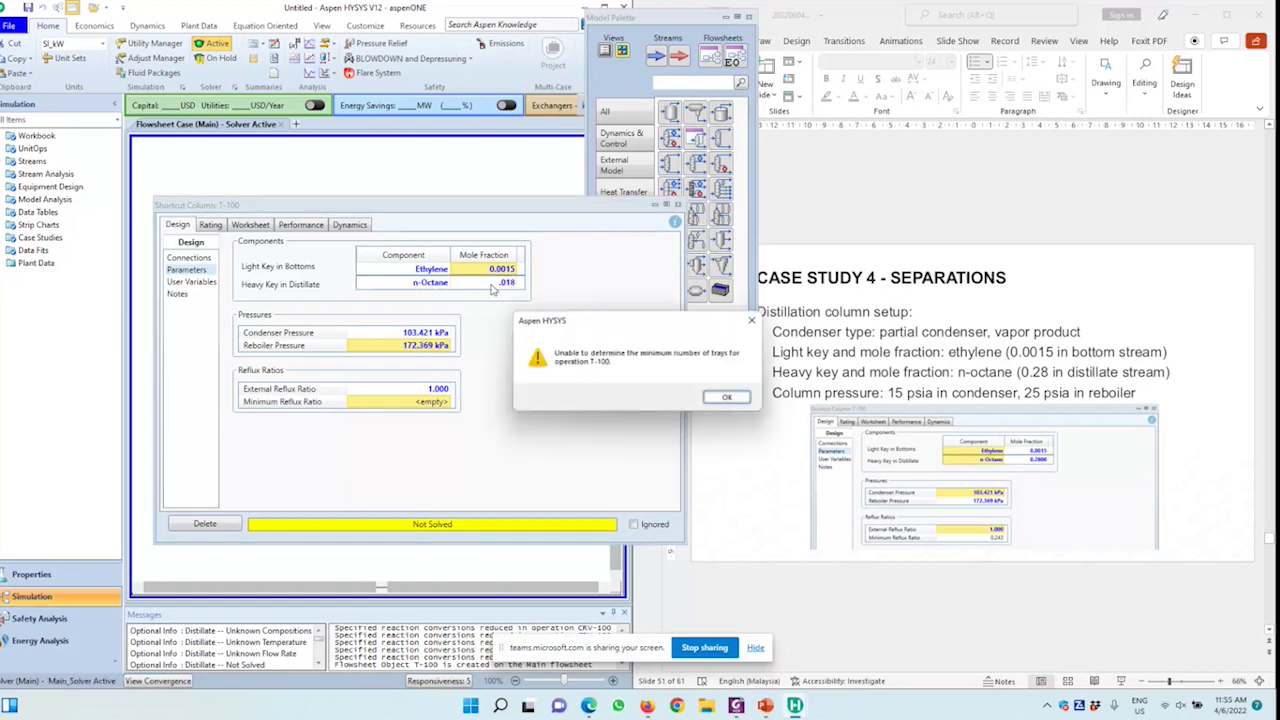
key("Return")
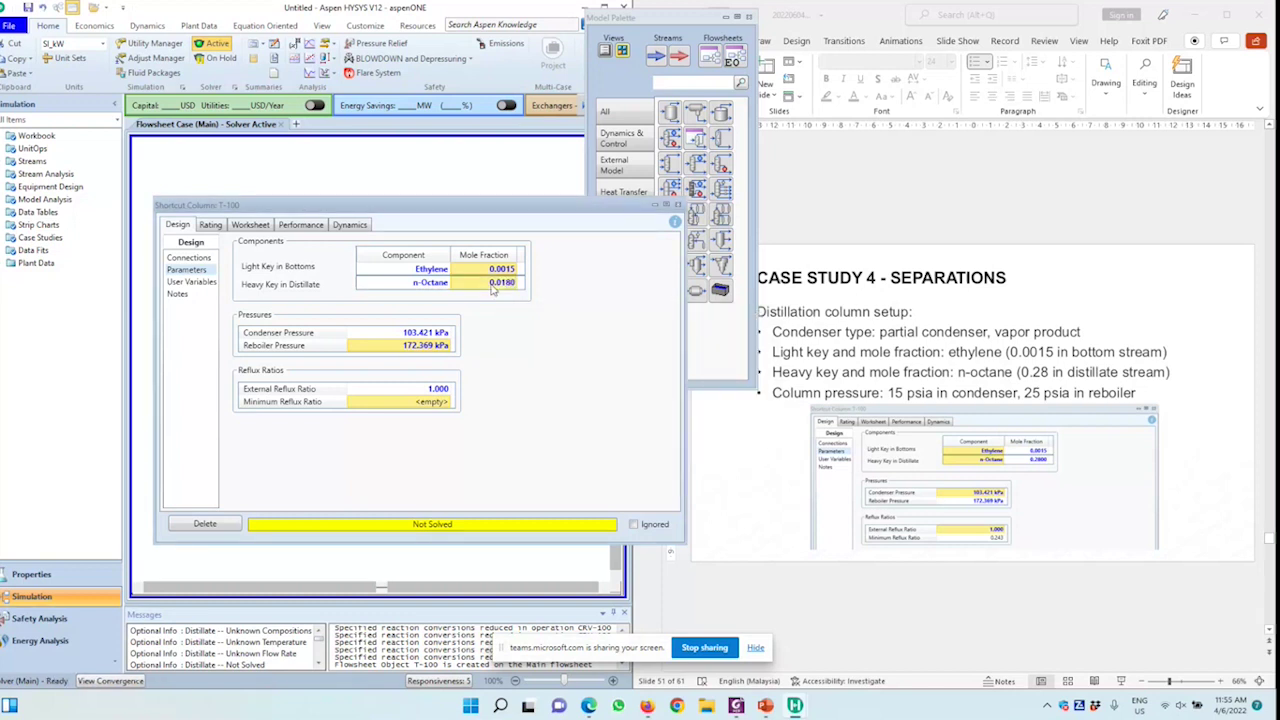
- Set the n-Octane heavy key mole fraction in distillate to 0.01 and dismiss the warning
type(".01")
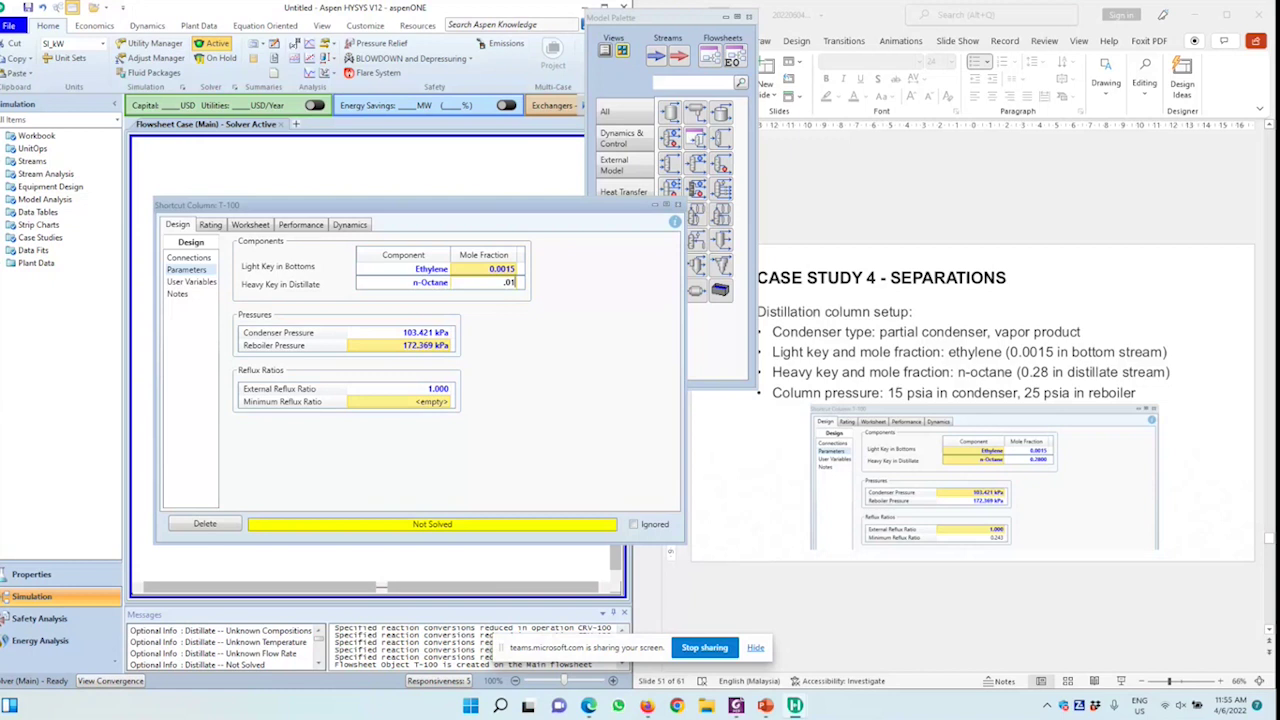
key("Return")
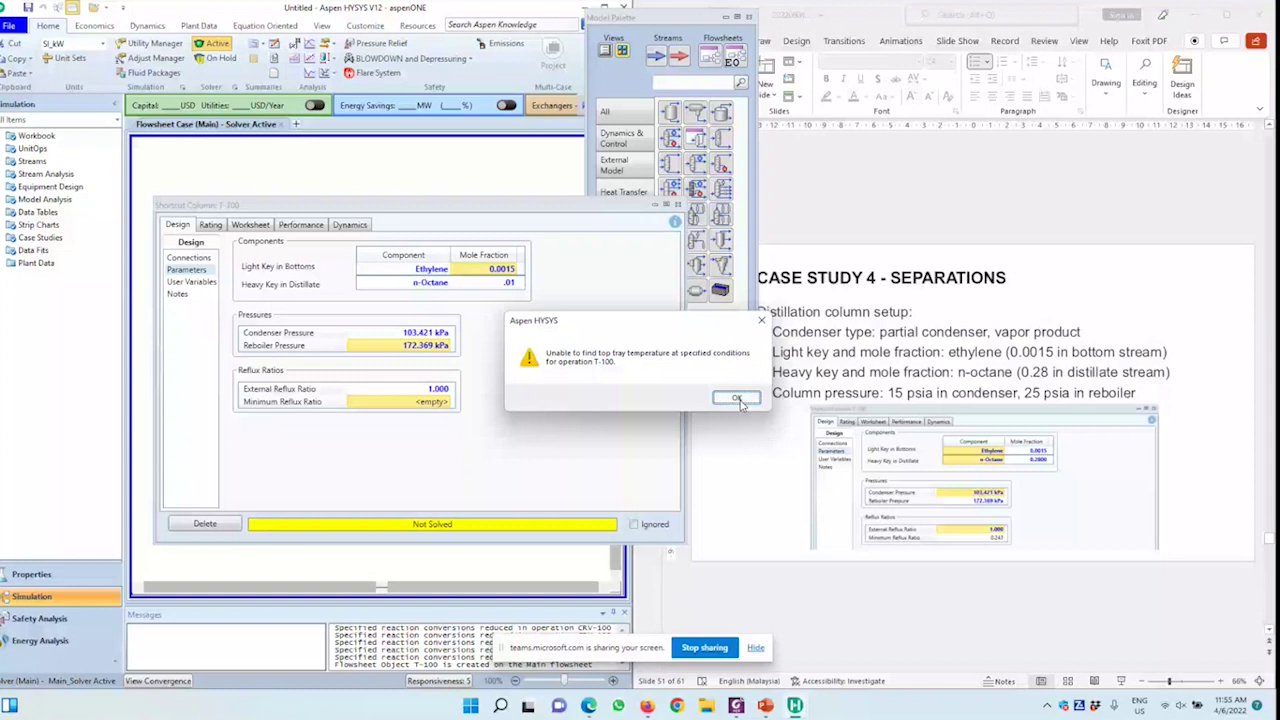
left_click(736, 398)
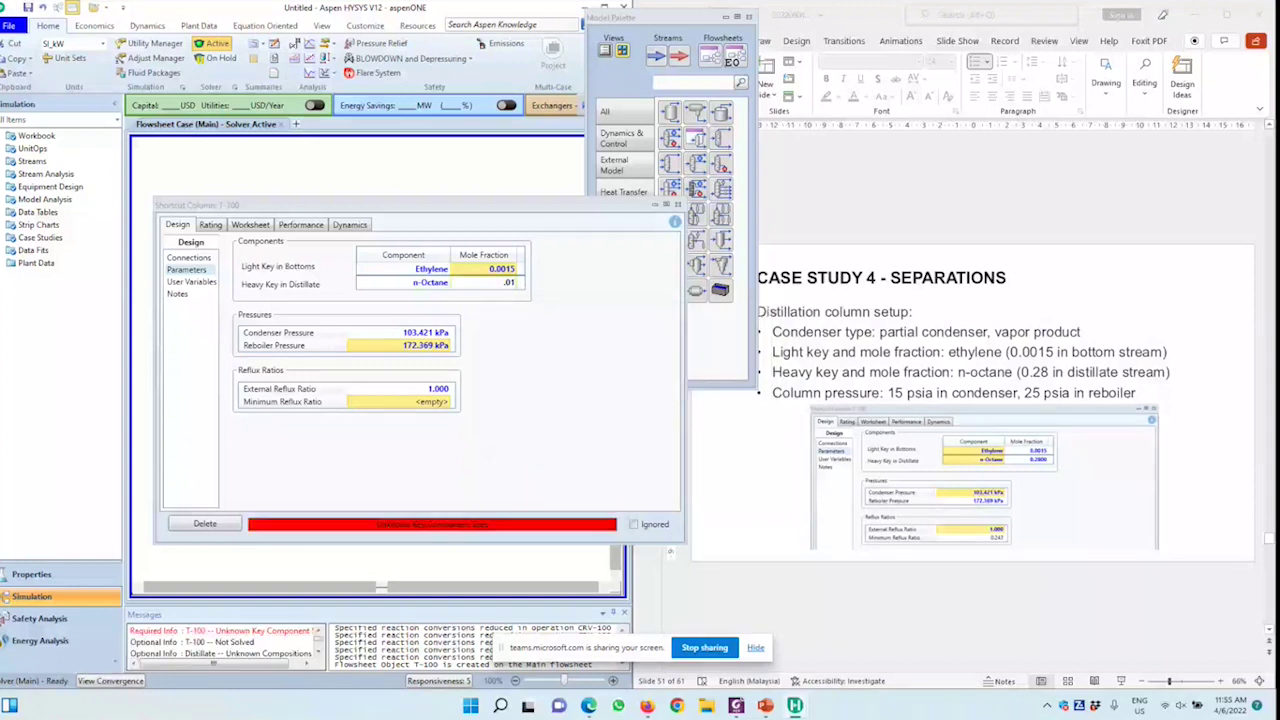
key("Return")
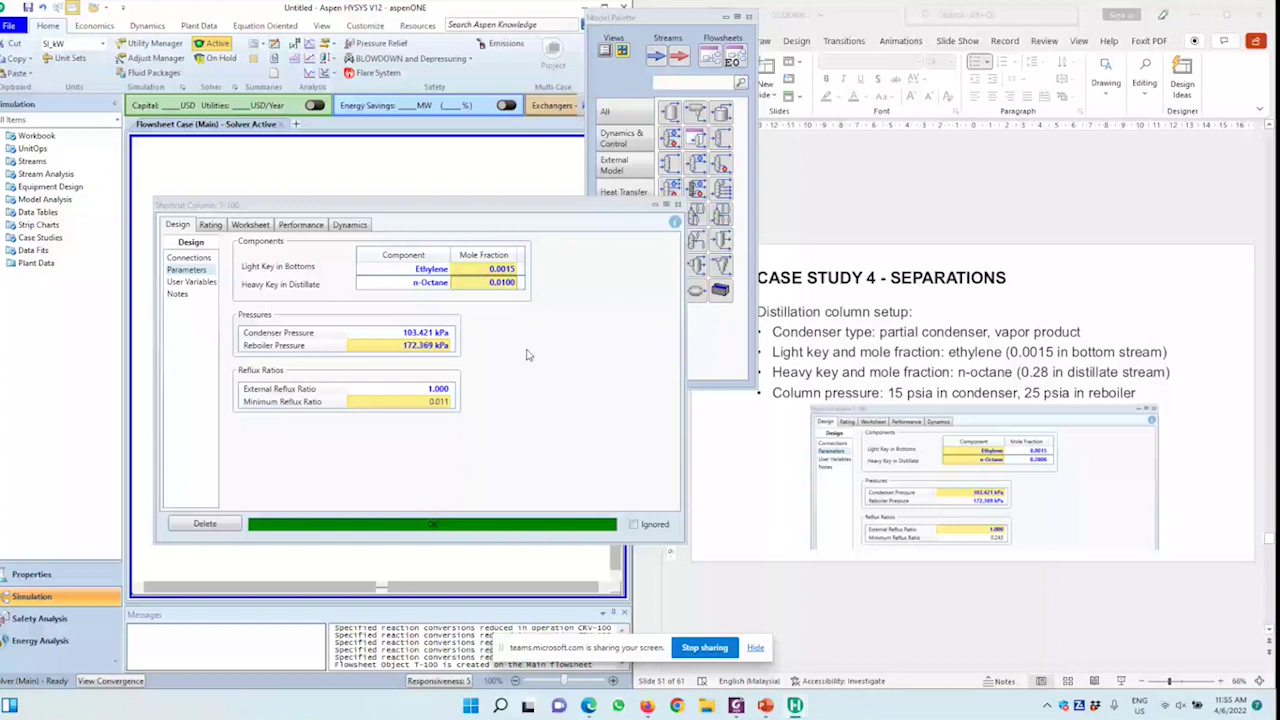
- Review the shortcut column's stream conditions and its performance results for trays, temperatures and flows
left_click(250, 224)
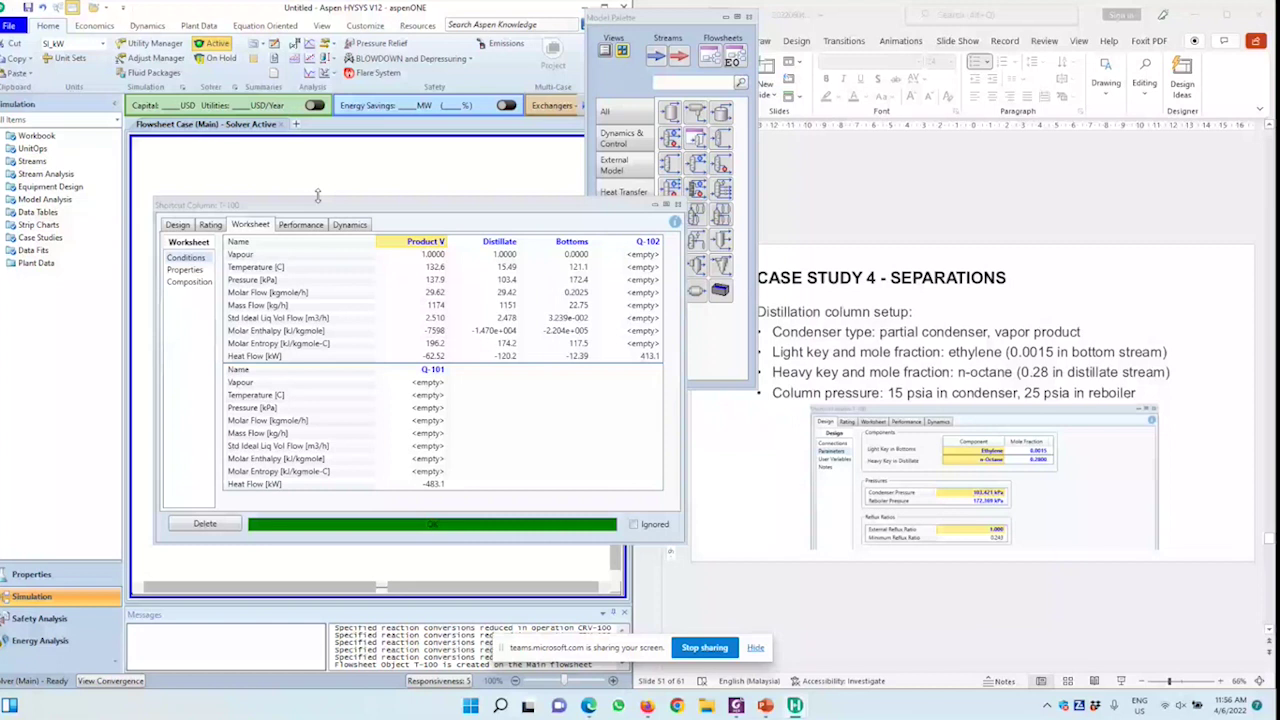
left_click_drag(318, 204, 396, 204)
left_click(379, 224)
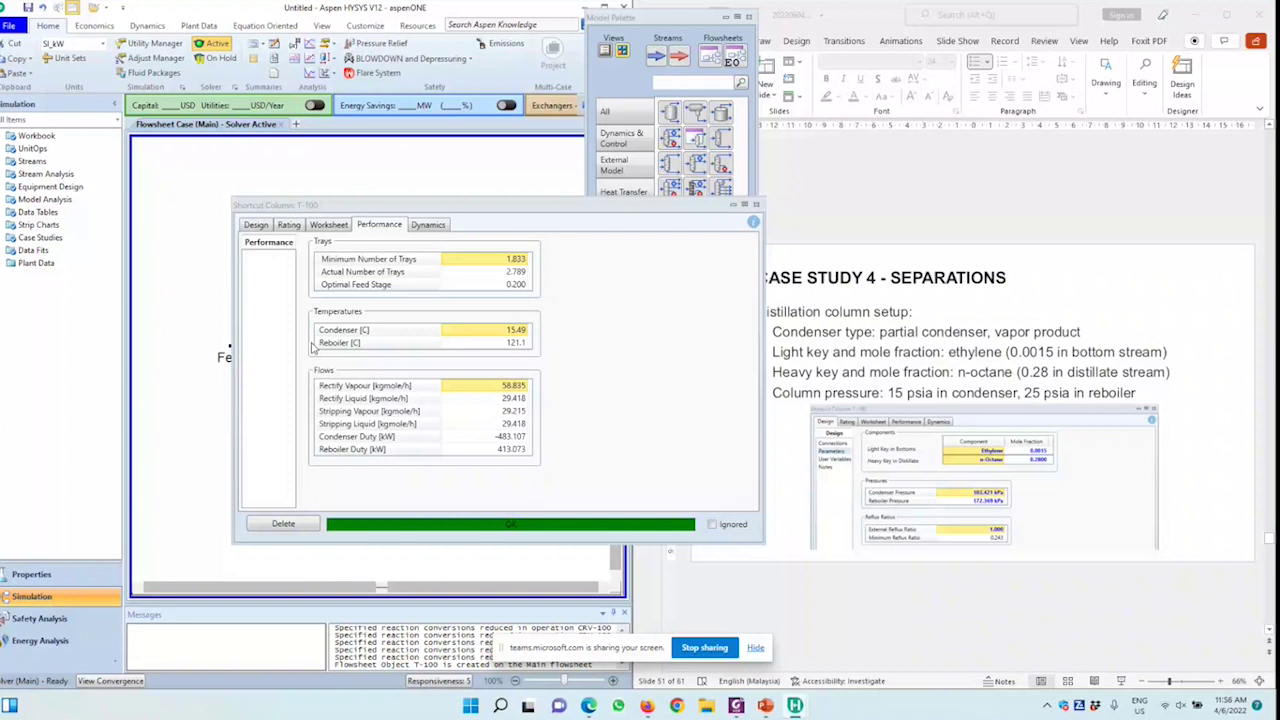
left_click(289, 225)
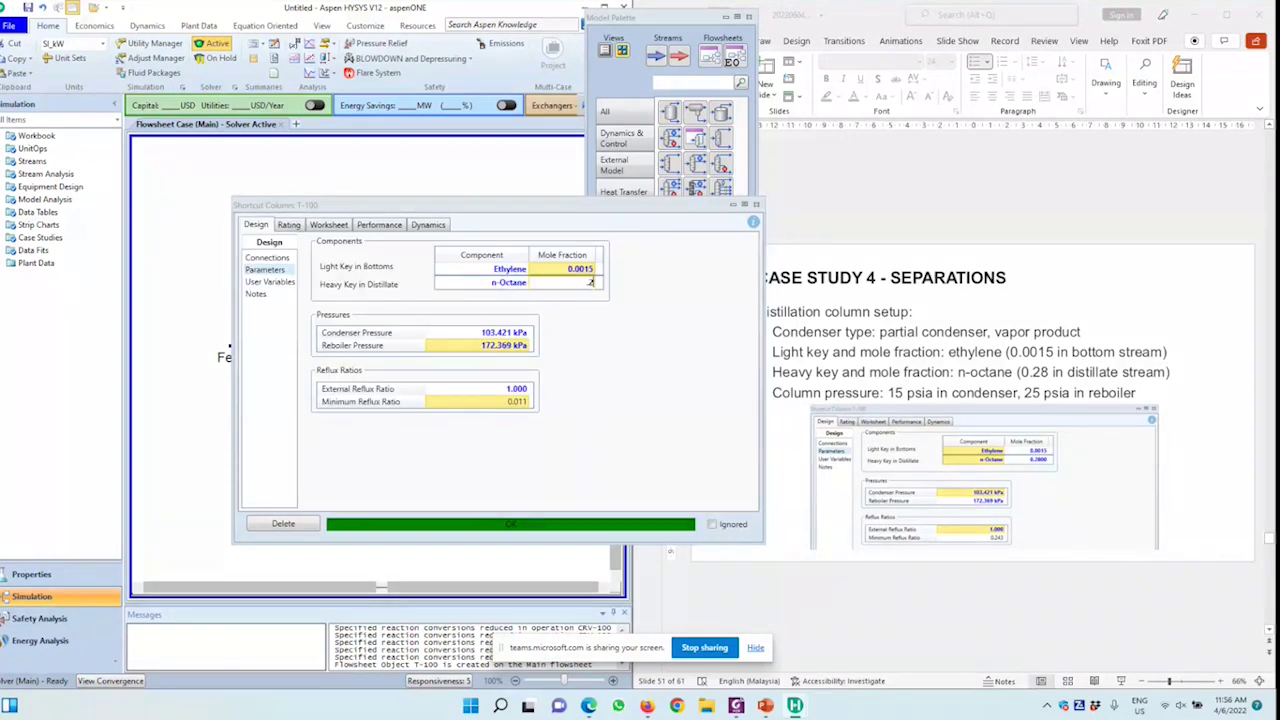
- Retry 0.28 as the n-Octane heavy key mole fraction, dismissing the warning and re-entering the value
left_click(590, 283)
type(".28")
key("Return")
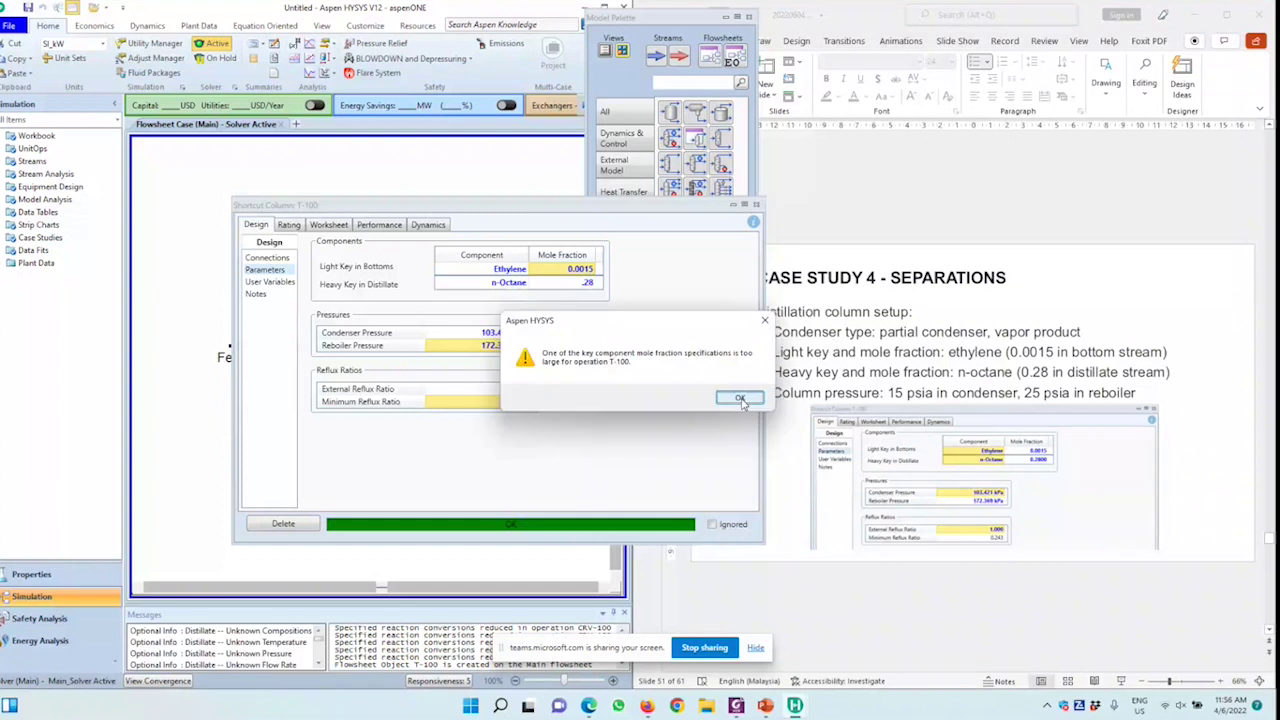
left_click(739, 399)
left_click(240, 303)
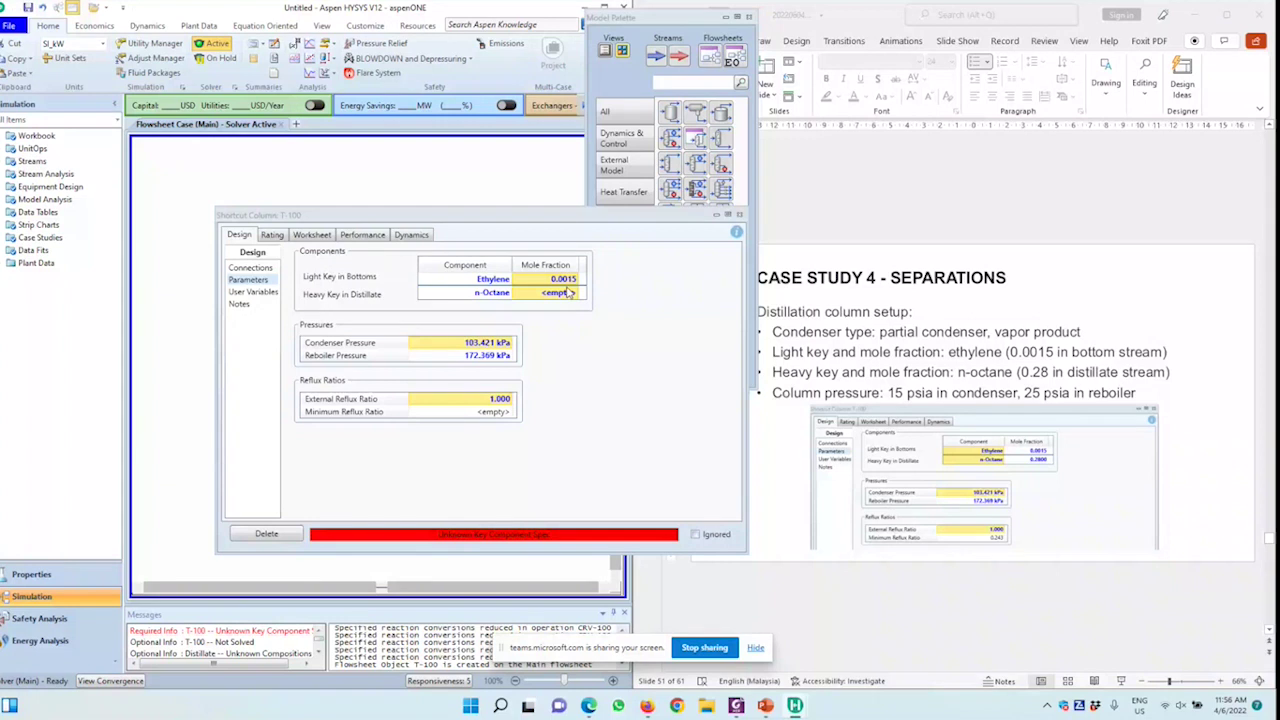
type("0.28")
key("Return")
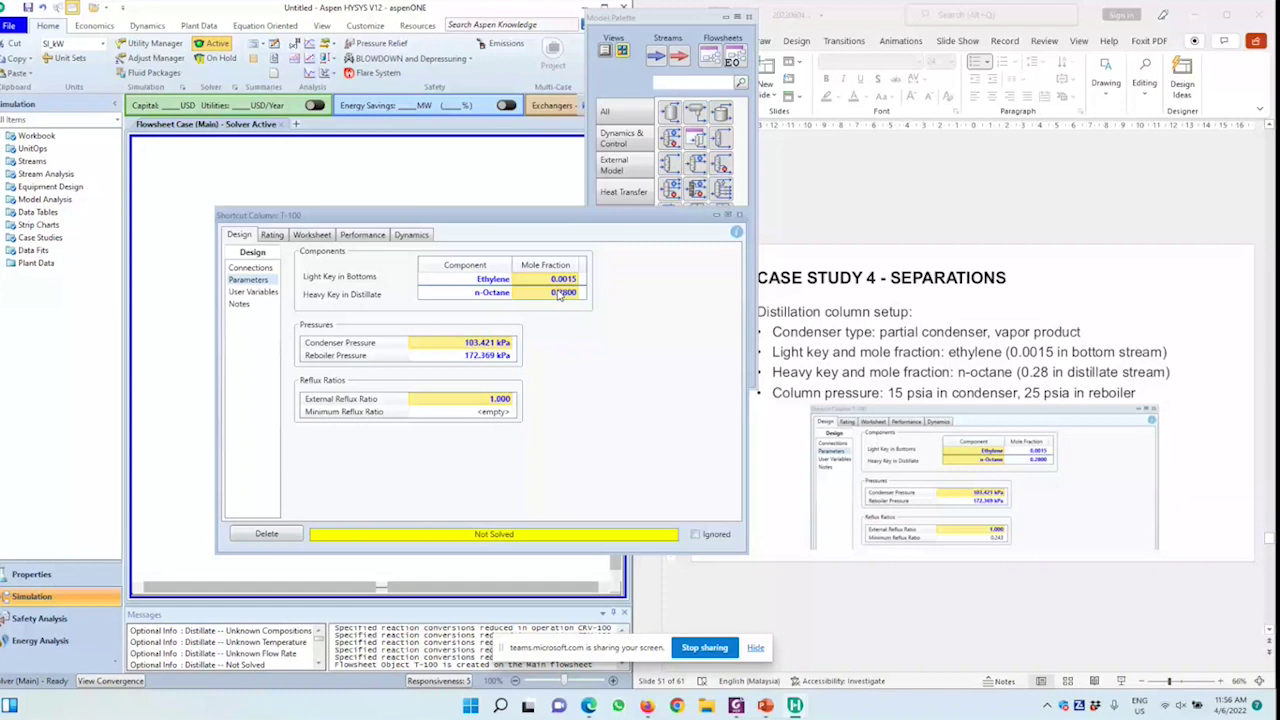
- Clear the n-Octane heavy key mole fraction in distillate and set it to 0.015
key("Delete")
type(".0")
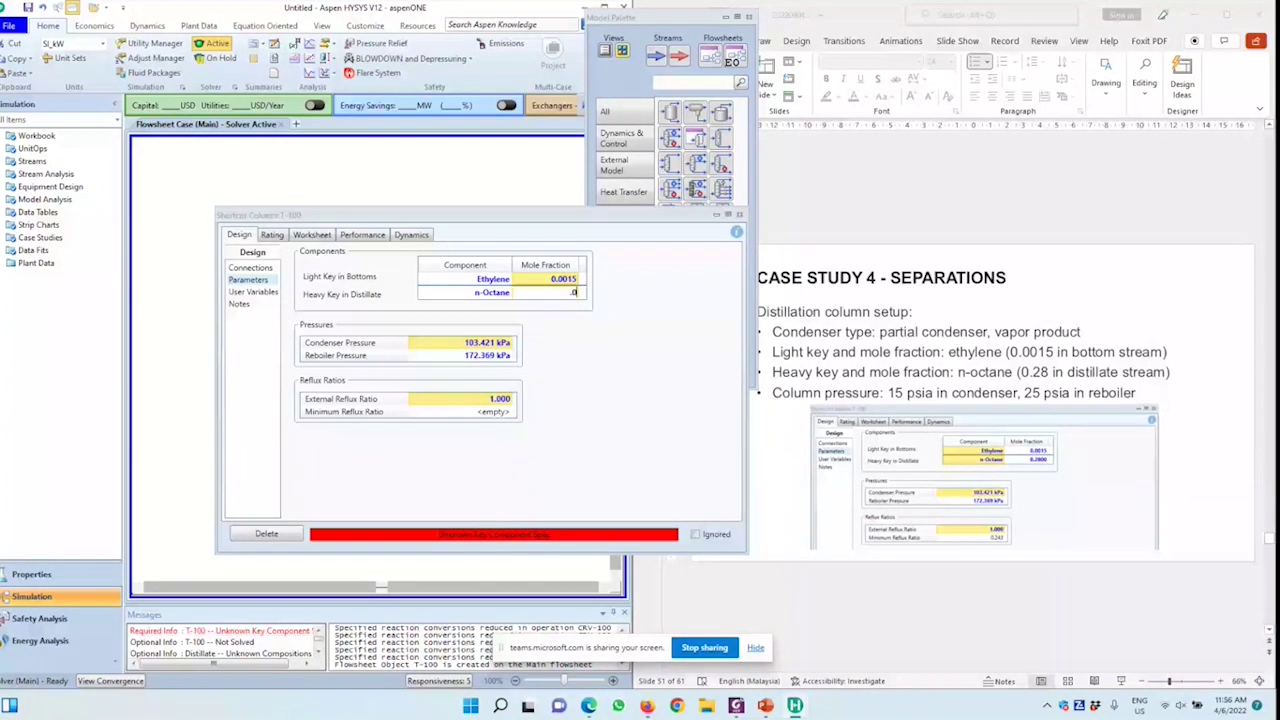
type("15")
key("Return")
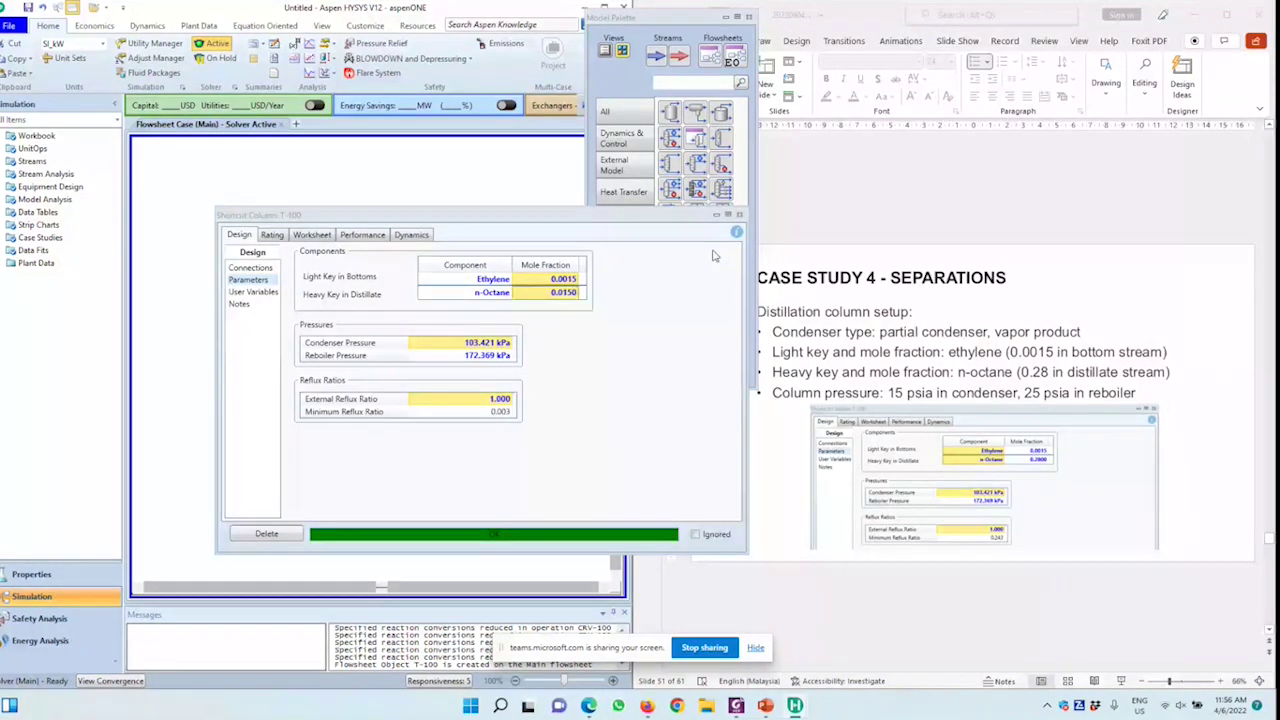
- Check the column's tray, temperature and duty results, and close the column window
left_click(362, 234)
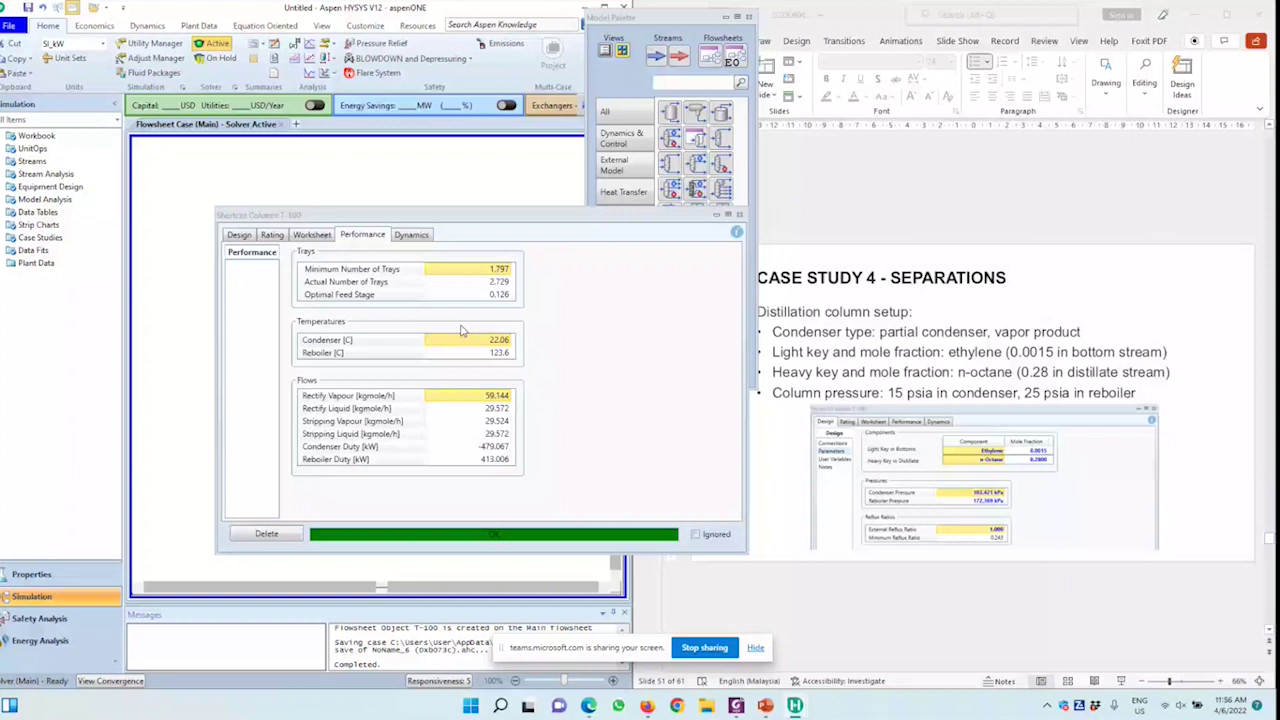
left_click_drag(728, 215, 527, 202)
left_click(538, 202)
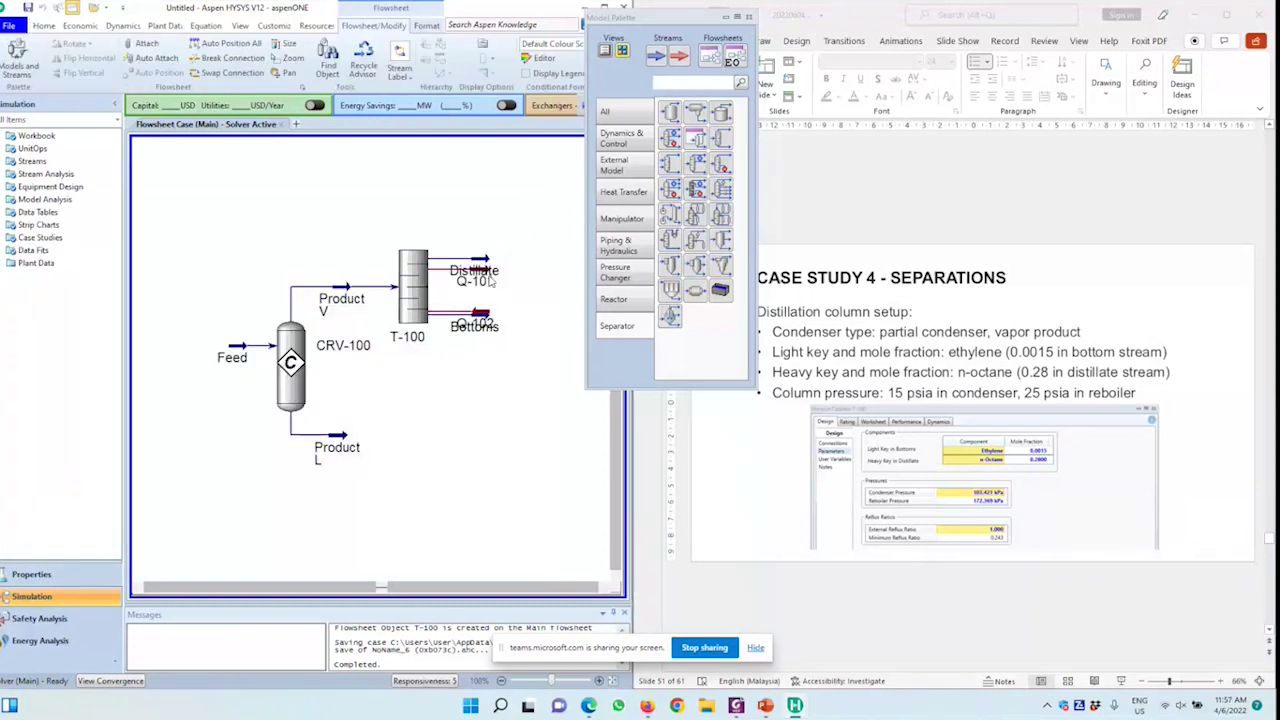
- Spread out the column's Distillate, Q-102 and Bottoms streams on the flowsheet and straighten the Distillate line so that labels do not overlap
left_click(466, 258)
left_click_drag(466, 258, 522, 204)
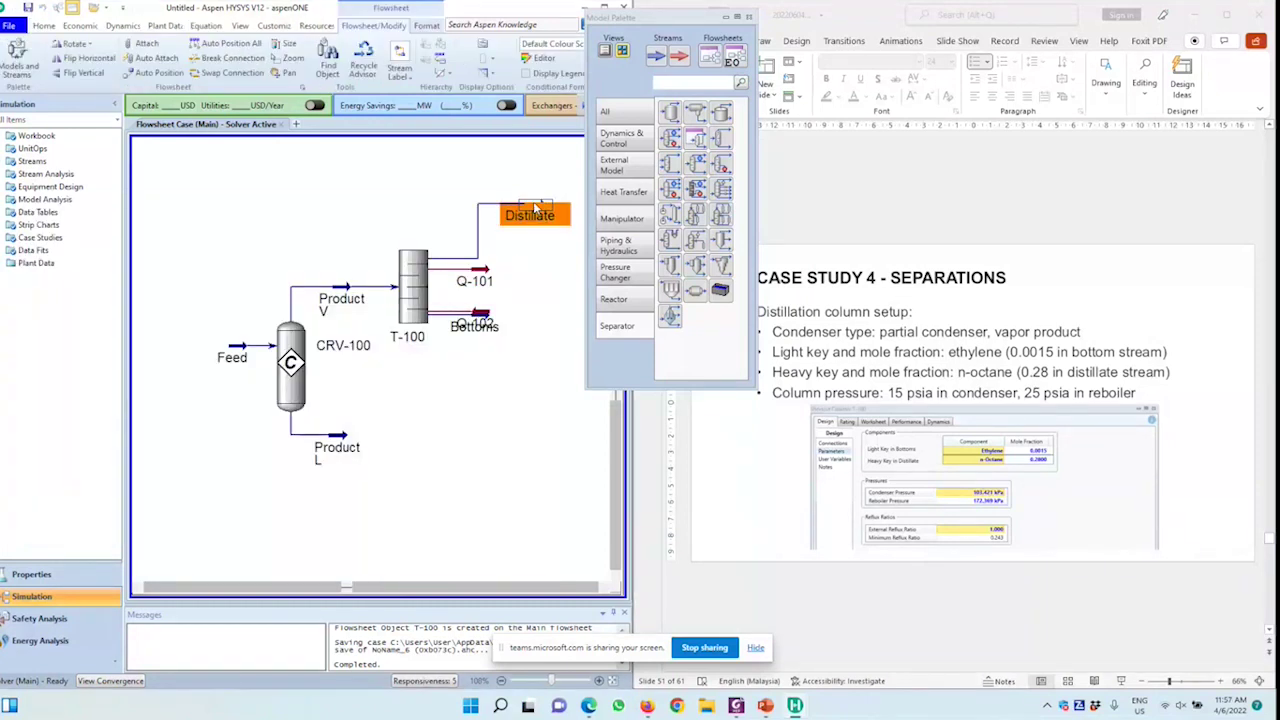
left_click(476, 323)
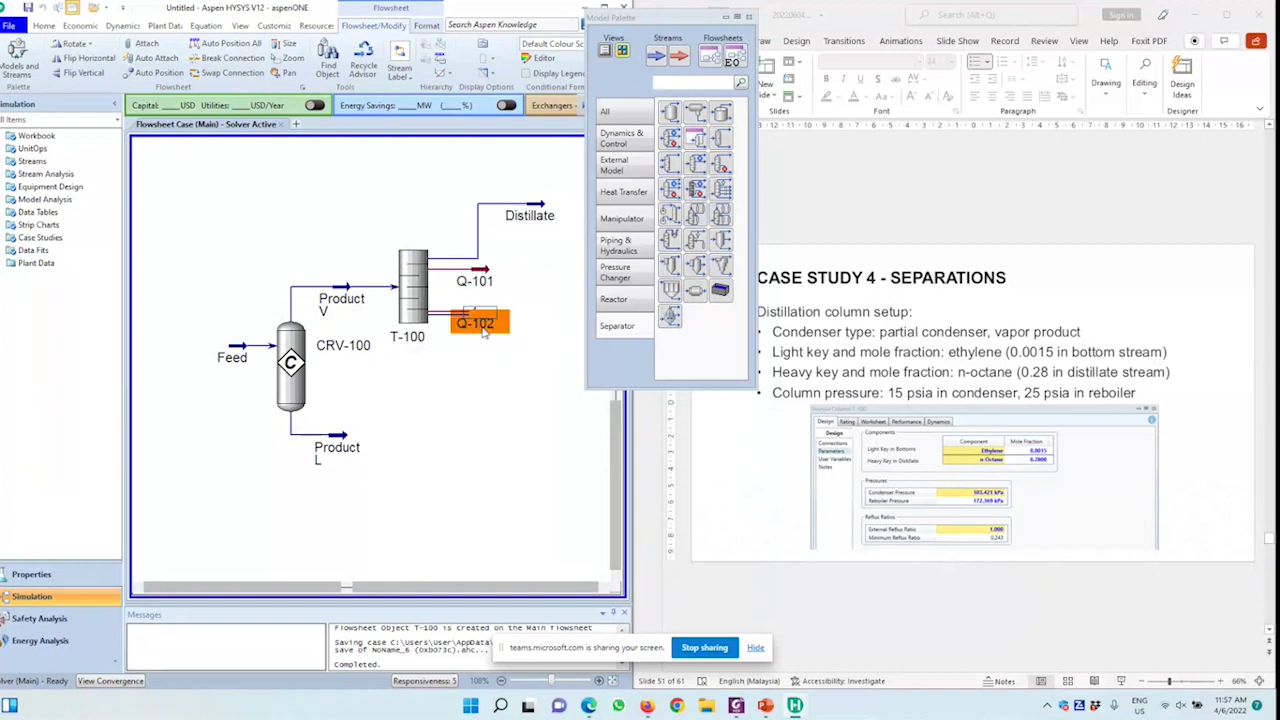
key("Right")
key("Right")
key("Up")
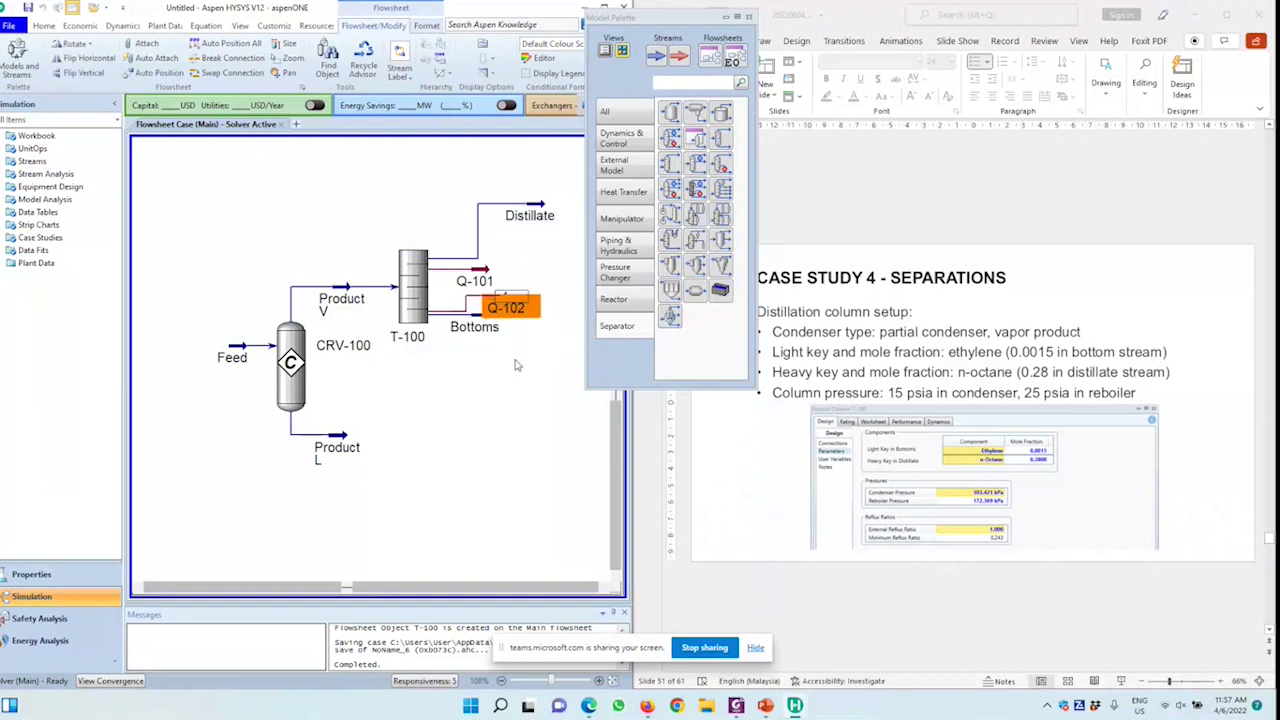
left_click_drag(478, 316, 441, 360)
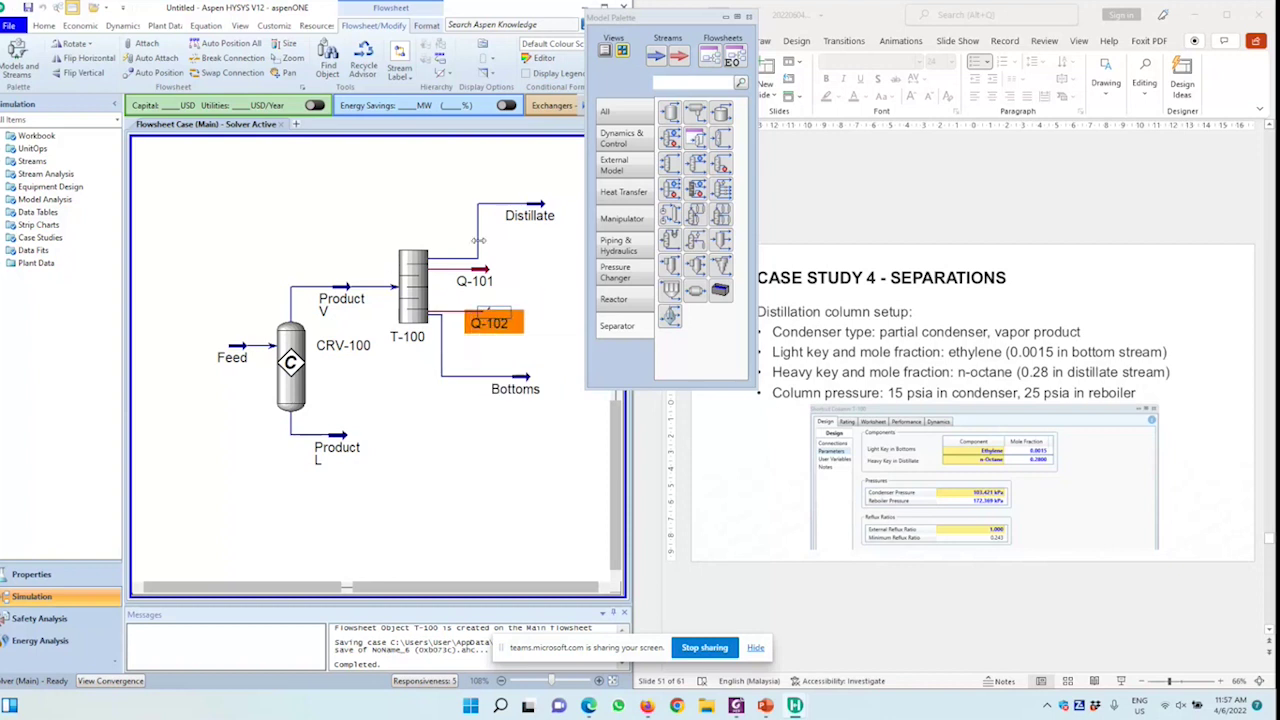
left_click_drag(478, 240, 442, 244)
left_click(523, 256)
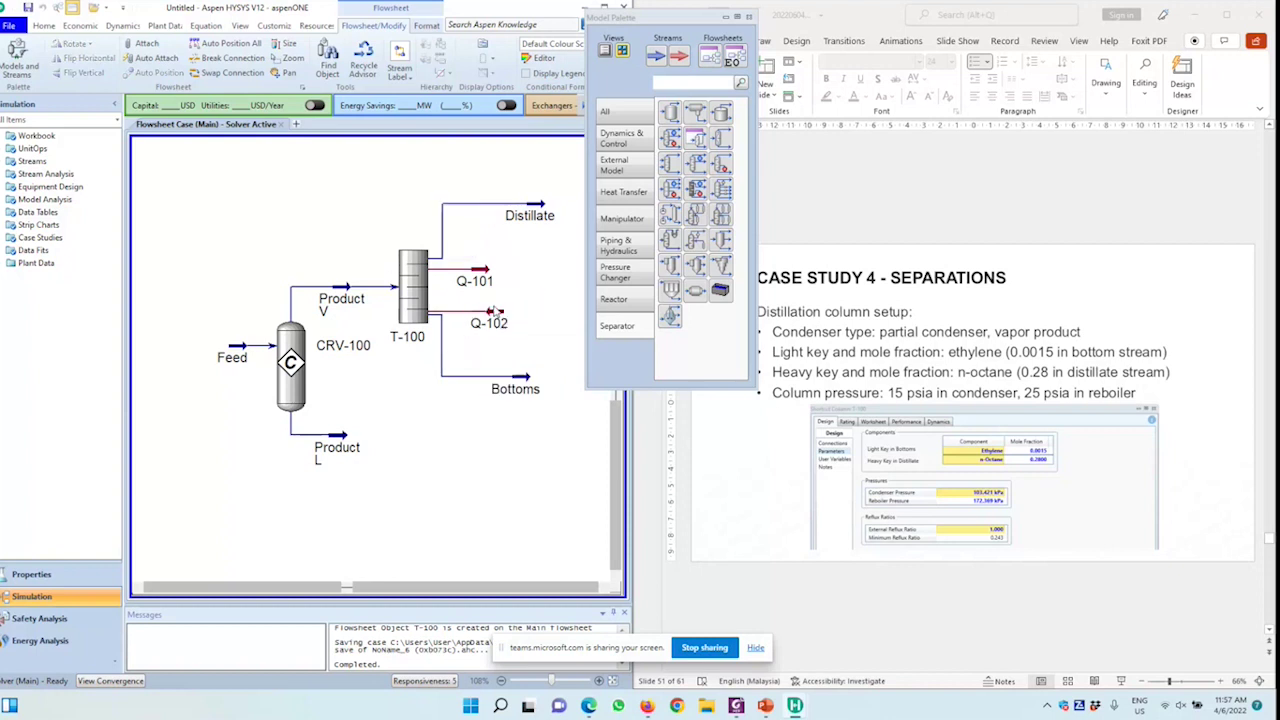
- Place a new energy stream on the flowsheet beside the lower part of conversion reactor CRV-100
left_click(306, 395)
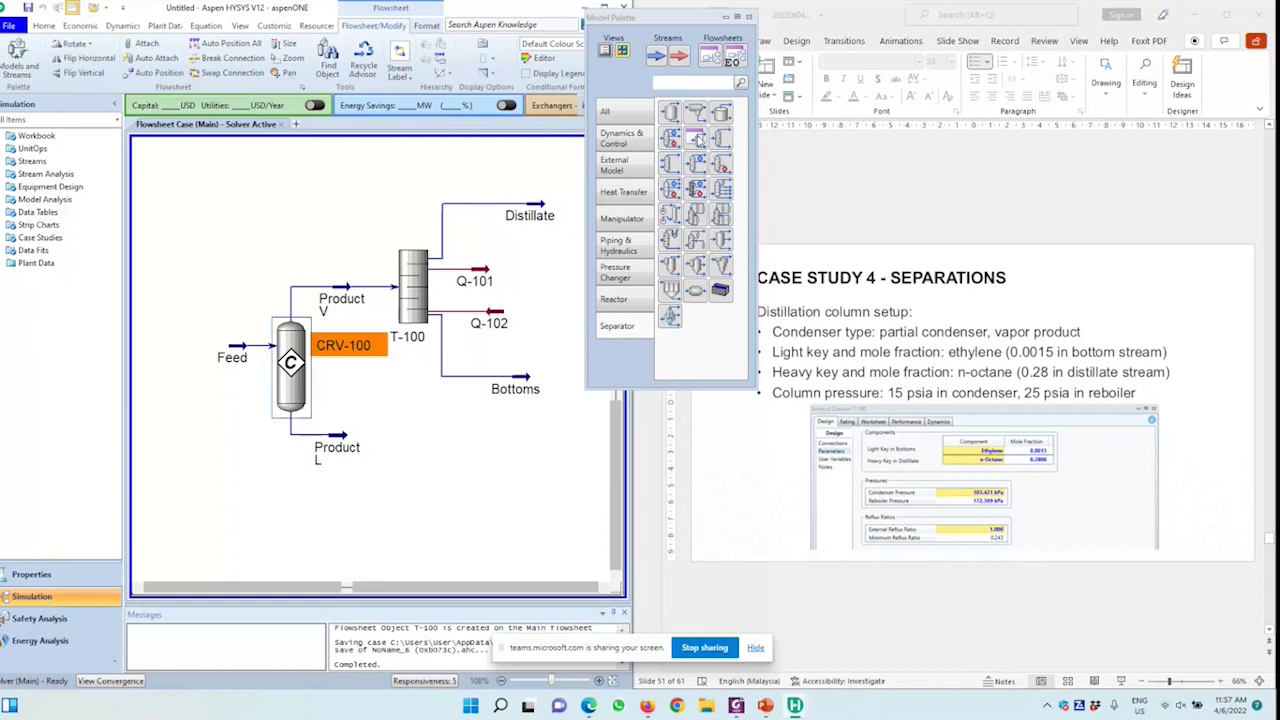
left_click(679, 56)
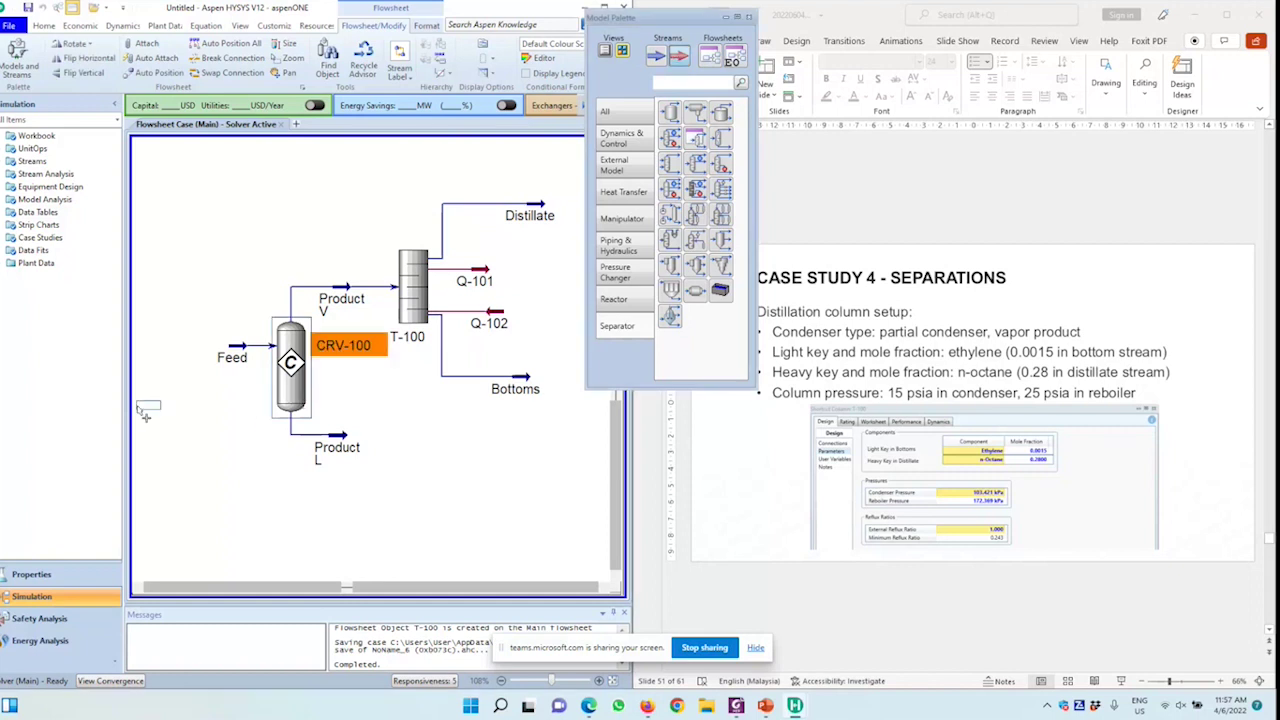
left_click(232, 410)
- Open conversion reactor CRV-100 and connect Q-100 as its energy stream
double_click(291, 388)
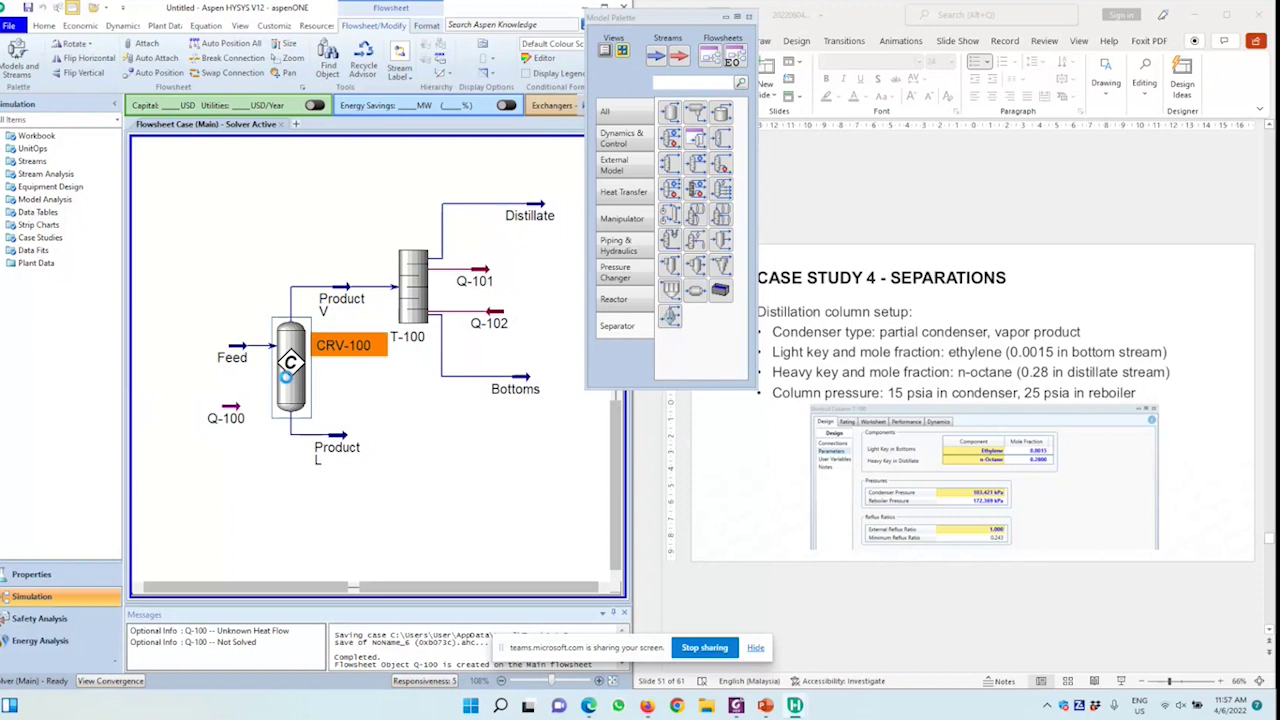
left_click(427, 296)
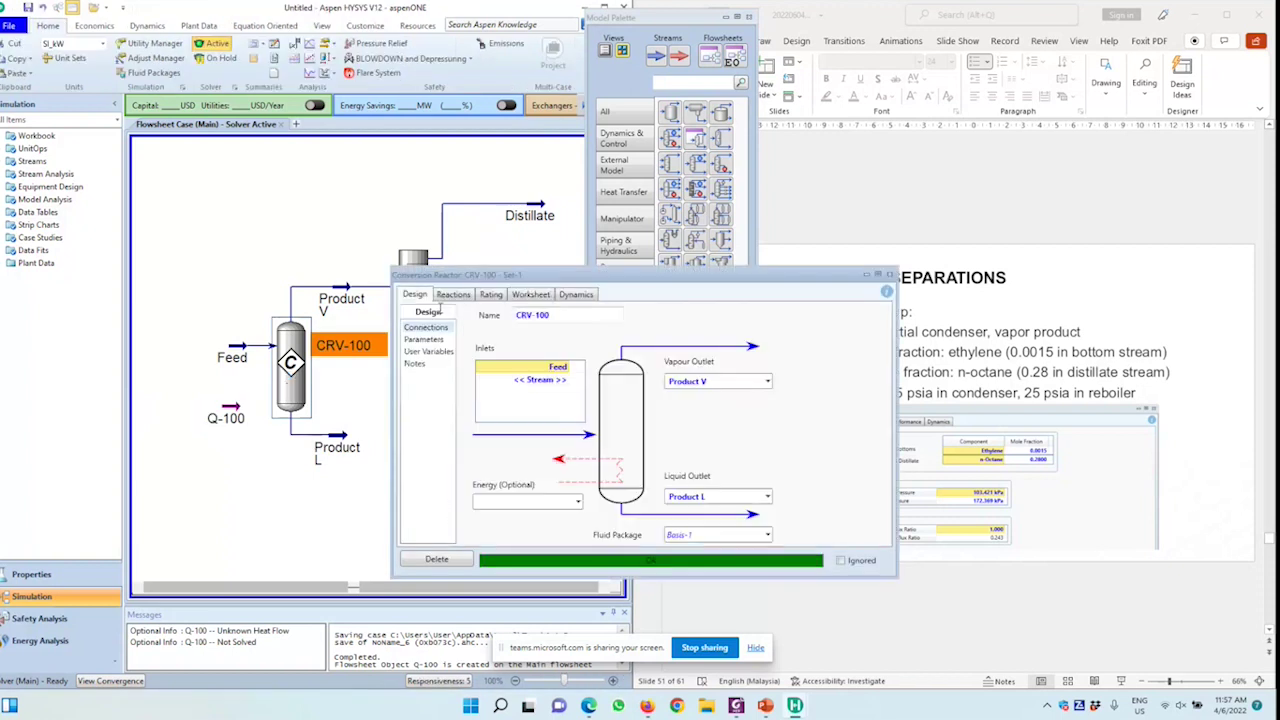
left_click(577, 506)
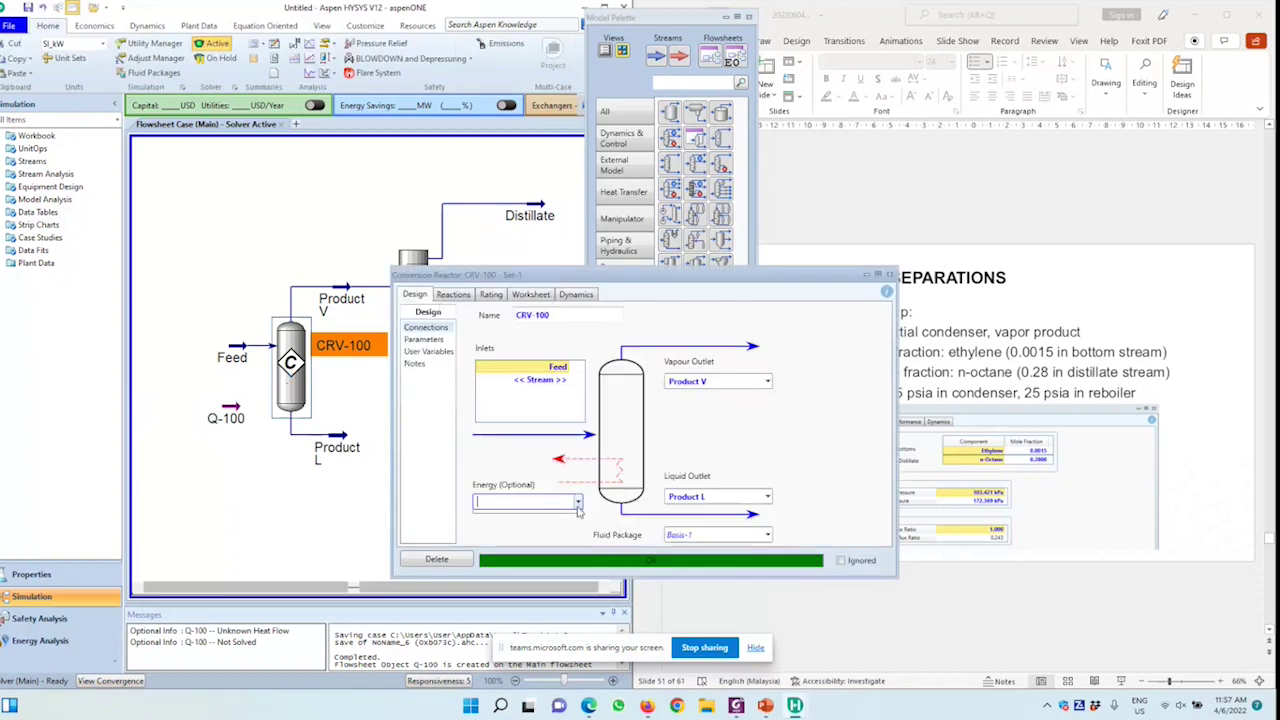
left_click(577, 503)
left_click(492, 534)
- Examine the conversion reactor's reaction details, connections and the stream conditions in its worksheet
left_click_drag(525, 280, 637, 226)
left_click(565, 239)
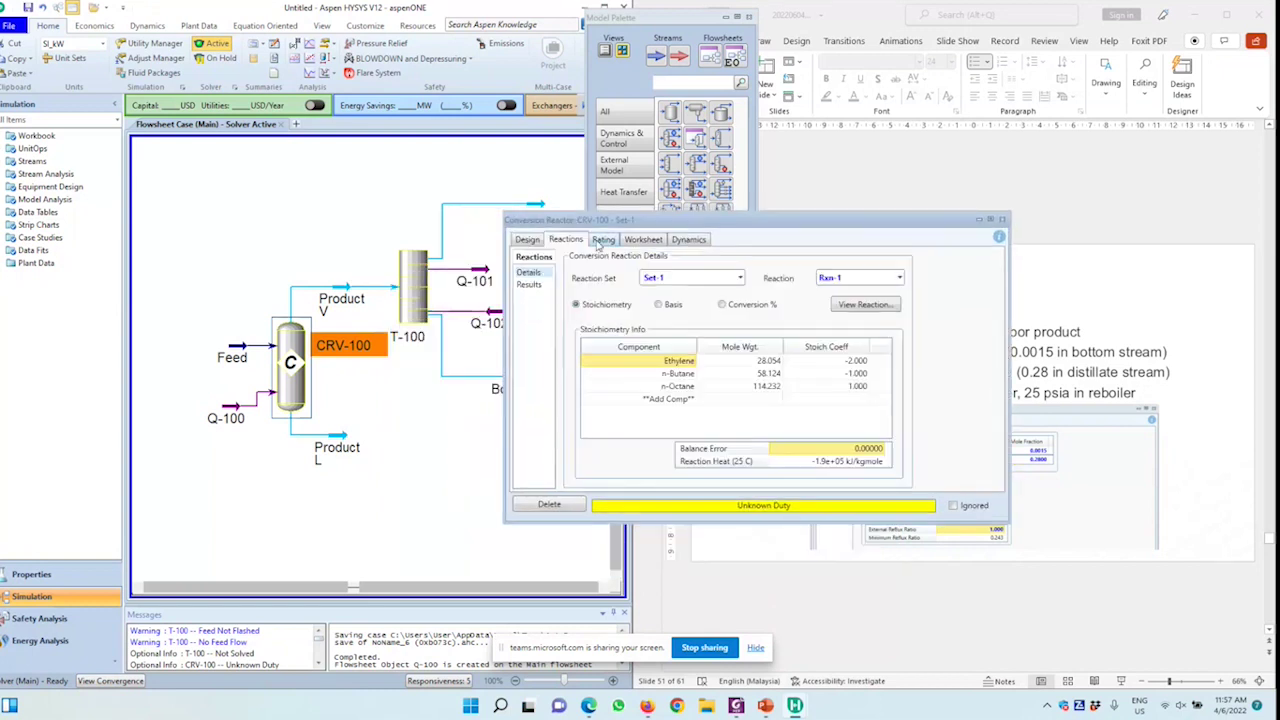
left_click(530, 240)
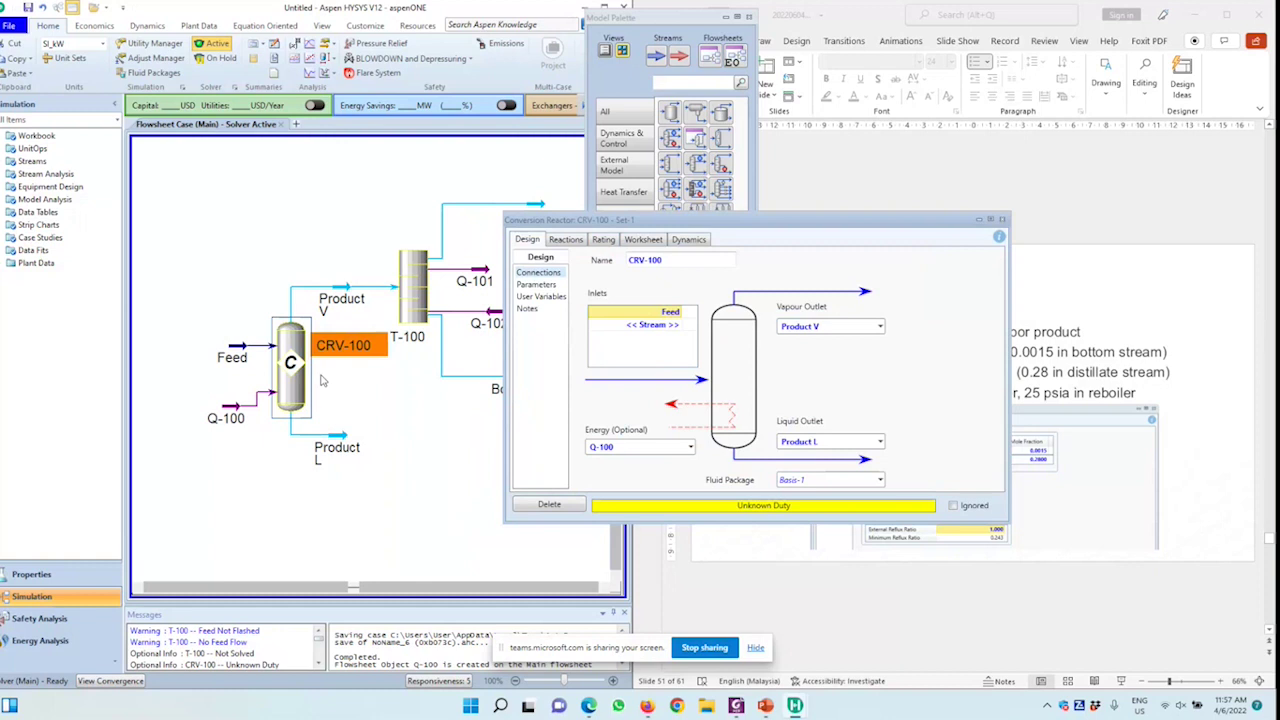
left_click(643, 239)
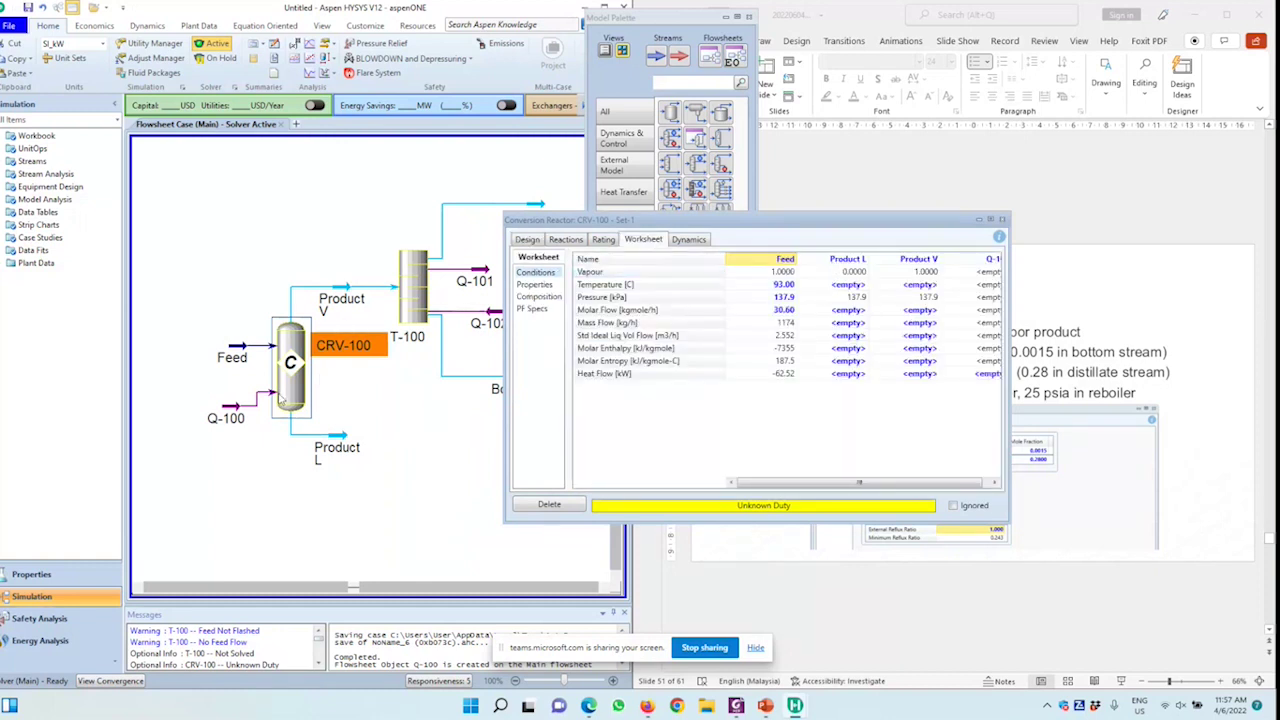
left_click_drag(905, 225, 907, 237)
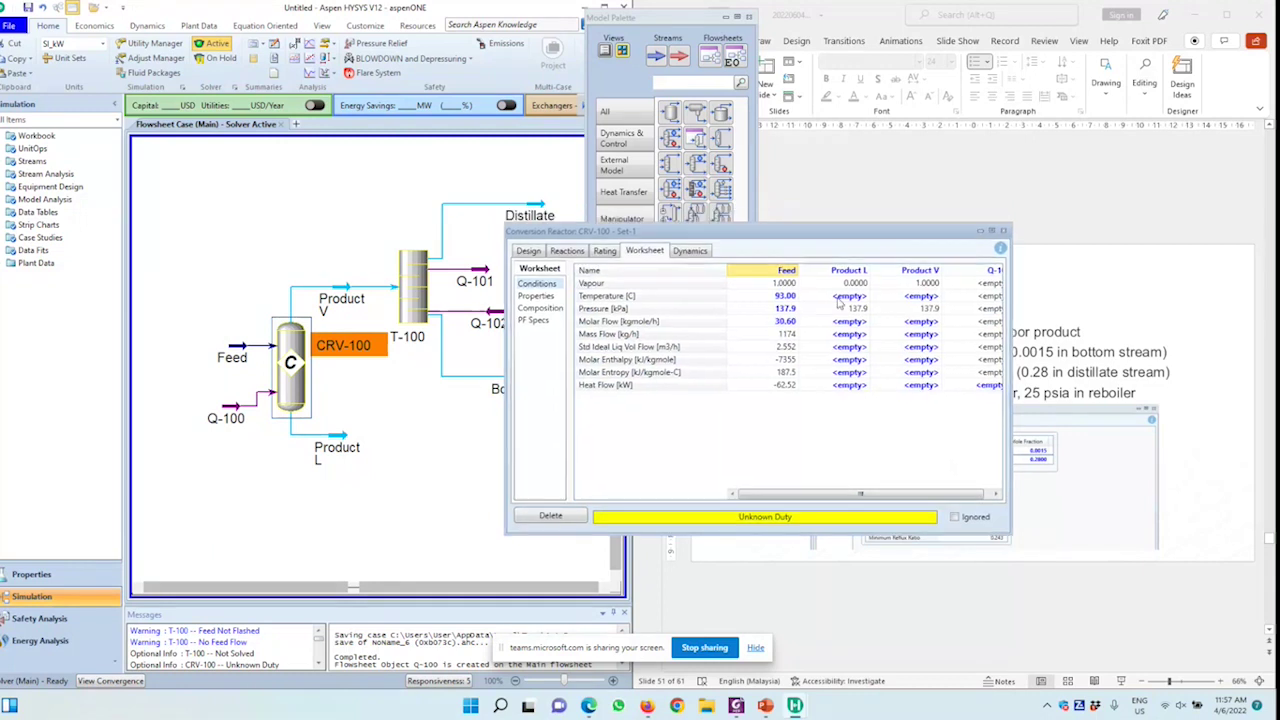
- Set the Product L temperature to 93 °C in the conversion reactor's worksheet and close the reactor window
left_click(838, 298)
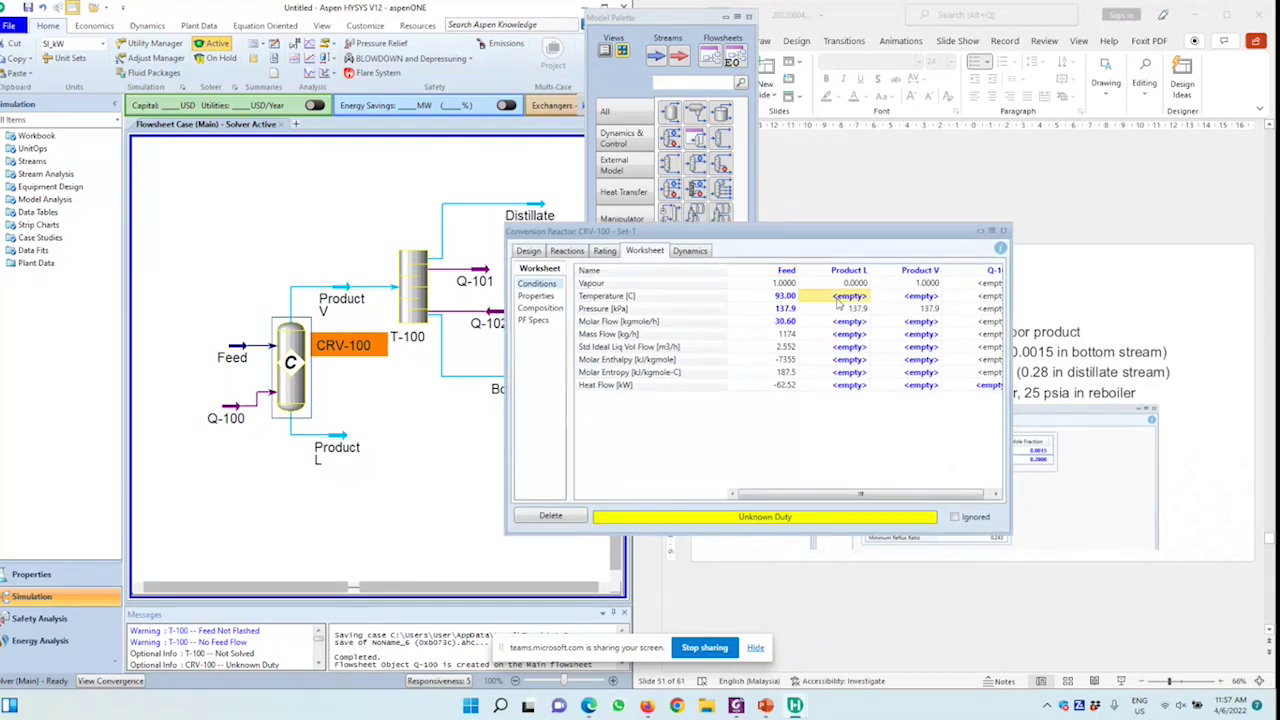
type("93")
key("Return")
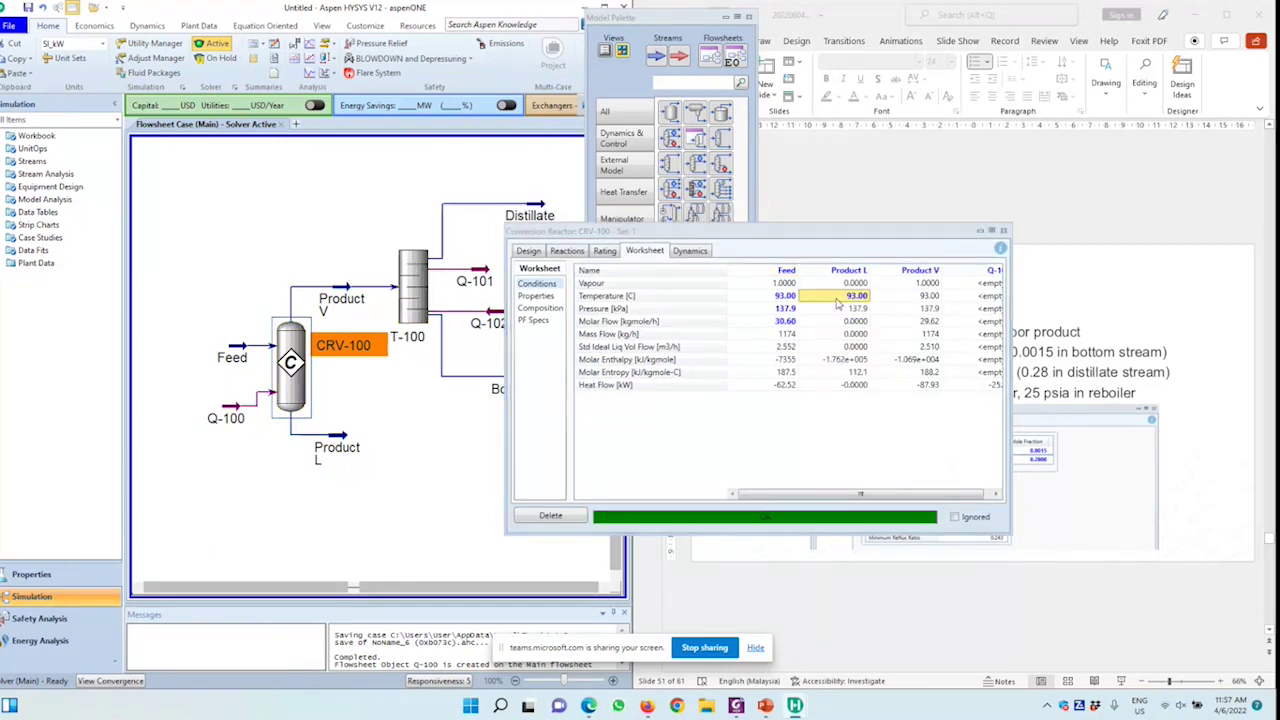
left_click(1003, 231)
- Open shortcut column T-100 and check the stream conditions in its worksheet
double_click(412, 285)
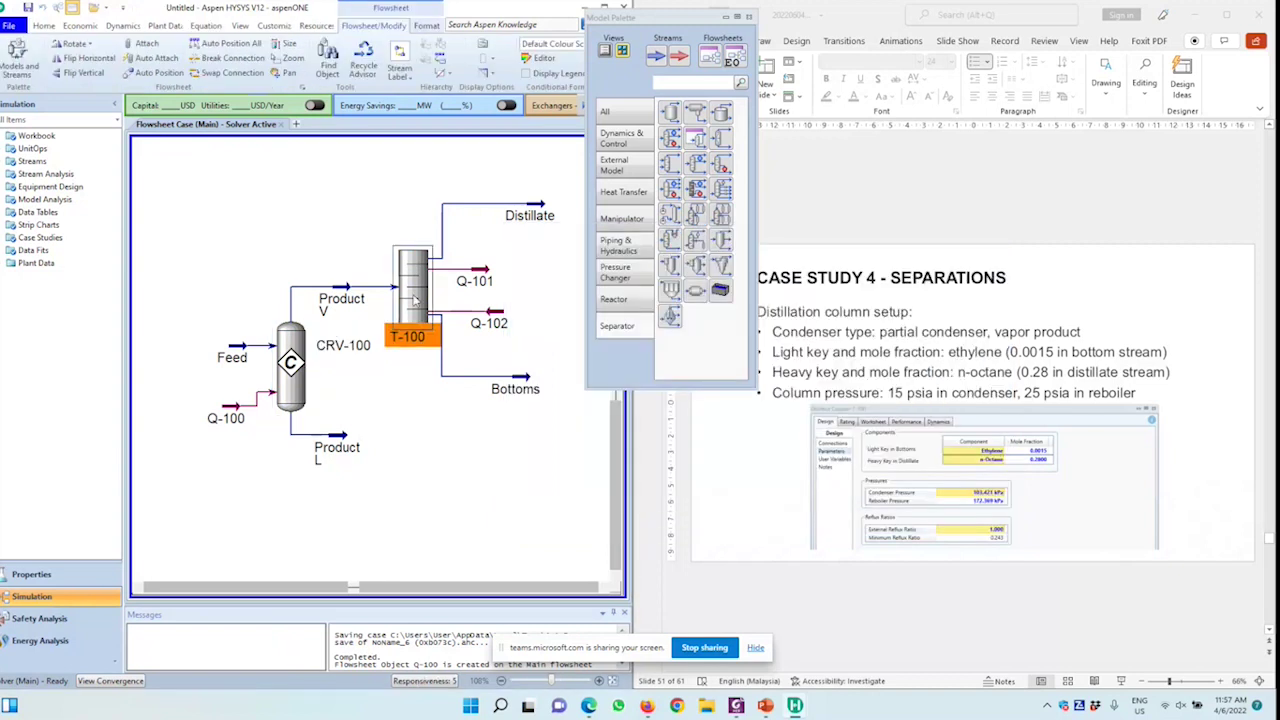
left_click(37, 221)
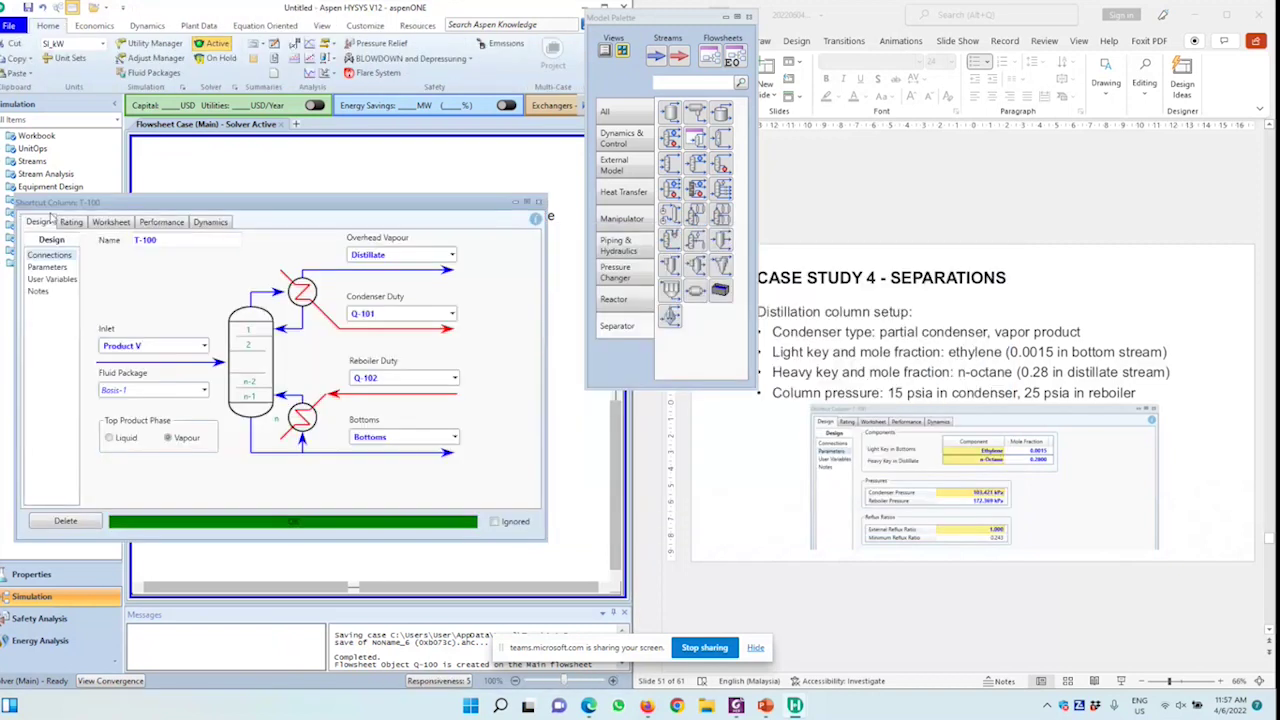
left_click_drag(250, 202, 628, 280)
left_click(450, 300)
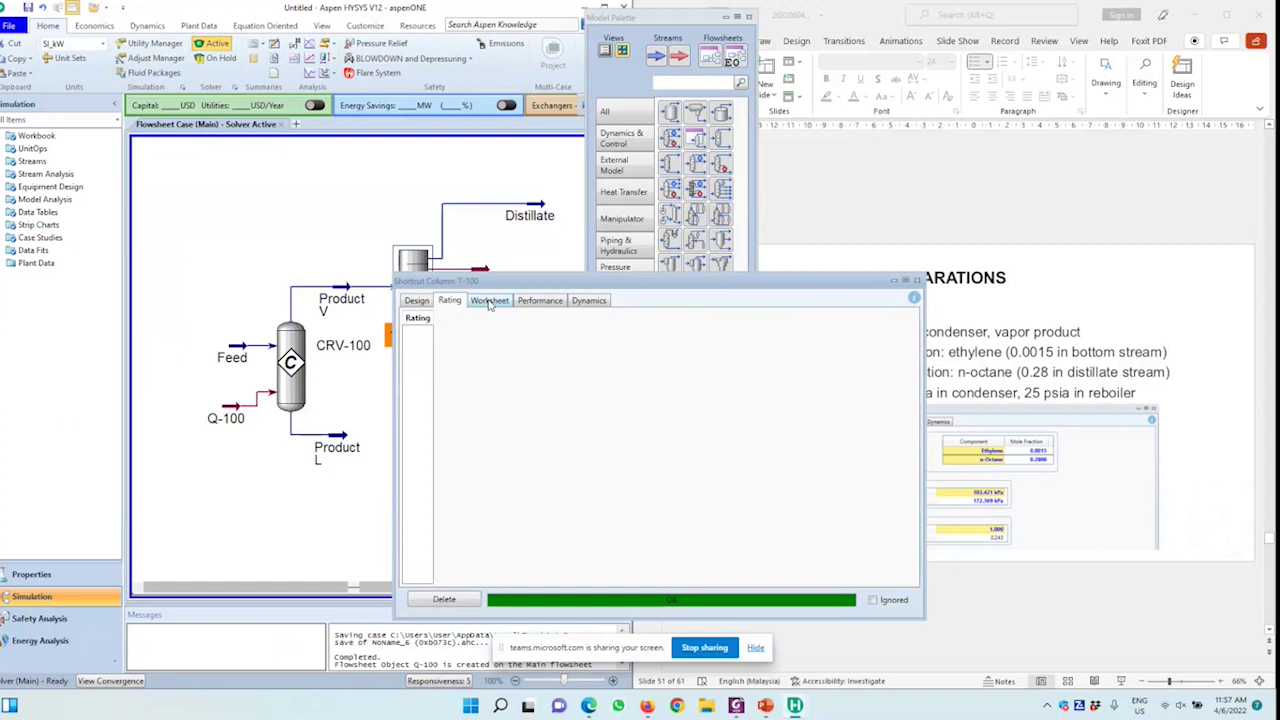
left_click(490, 302)
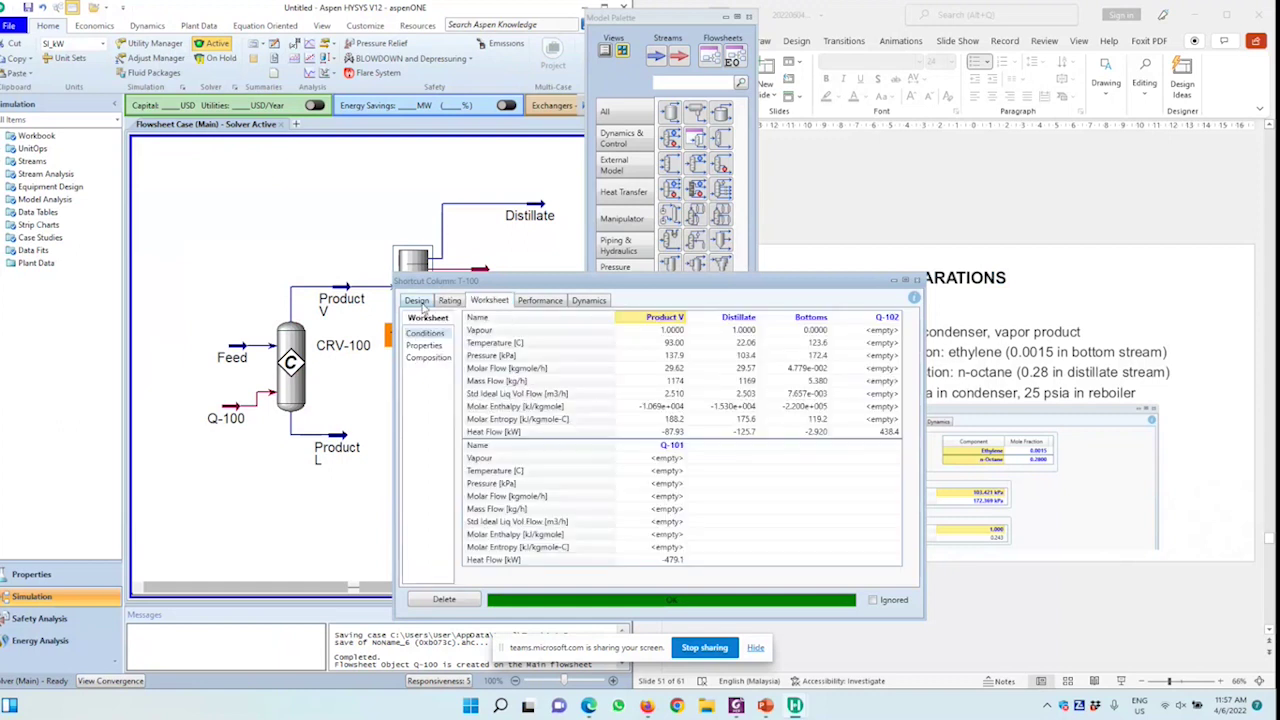
- Set the n-Octane heavy key mole fraction in the distillate of column T-100 to 0.28 and dismiss the warning
left_click(417, 301)
left_click(430, 345)
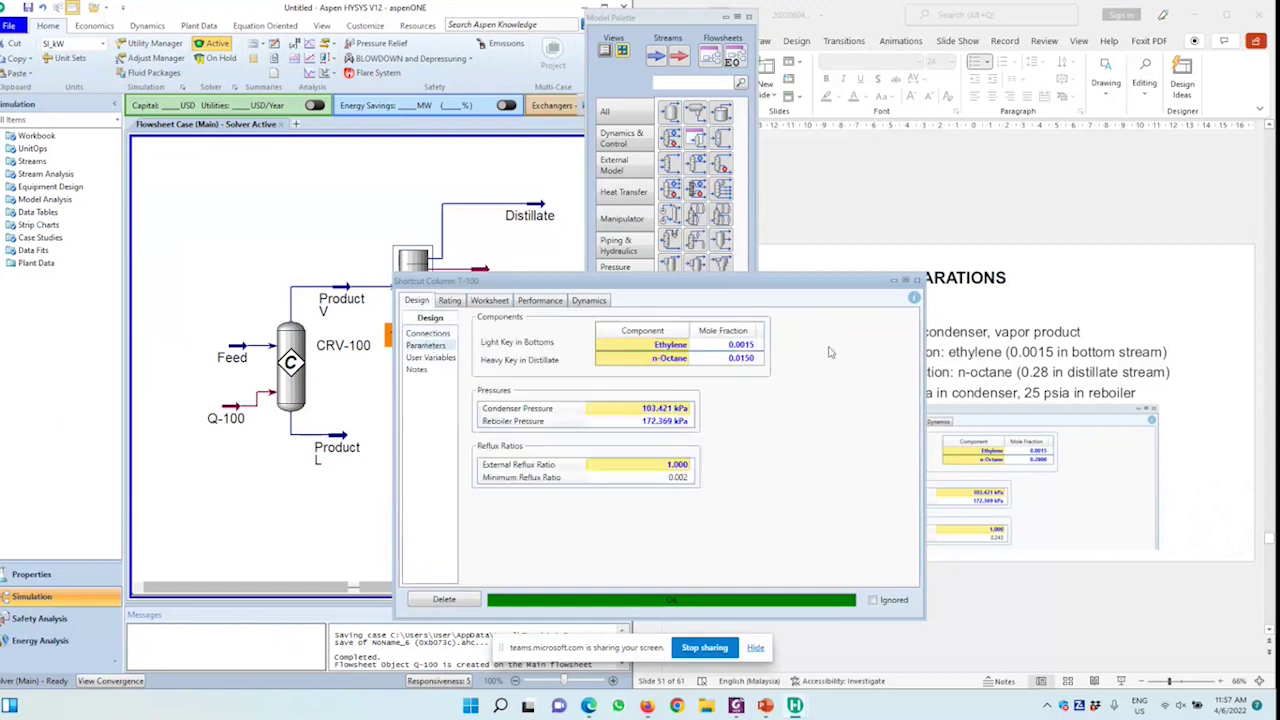
key("Return")
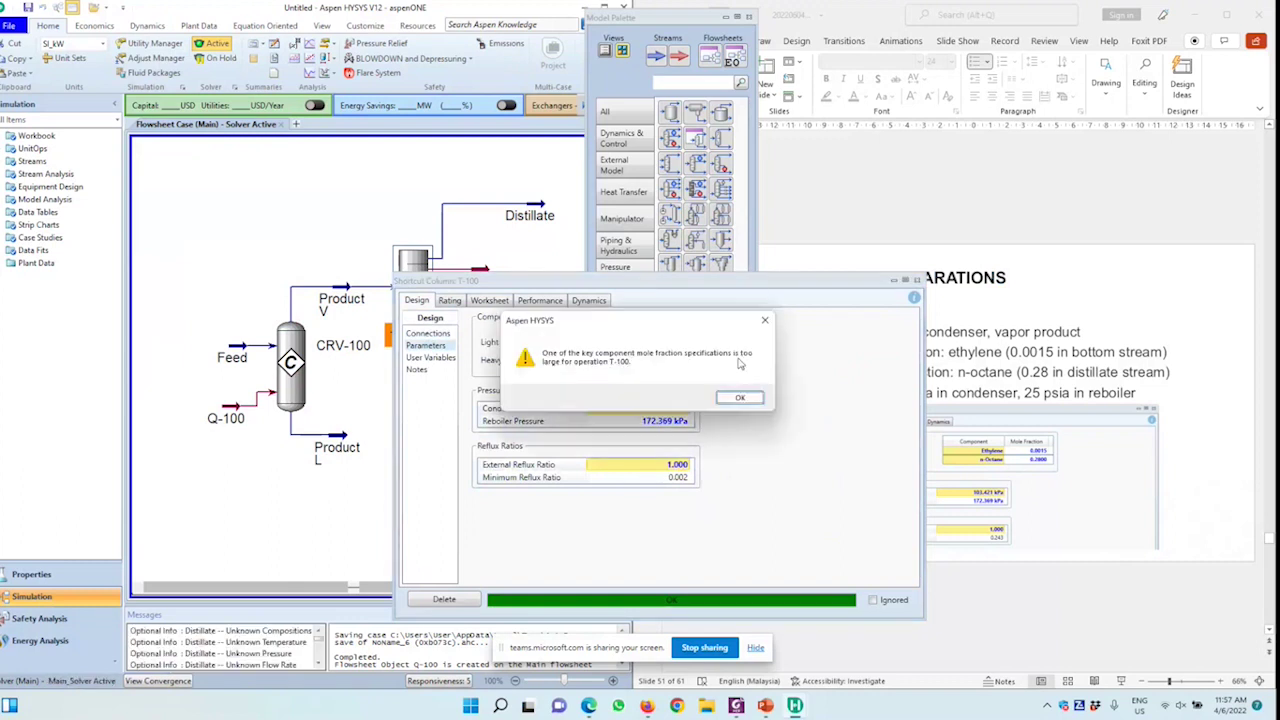
left_click(742, 400)
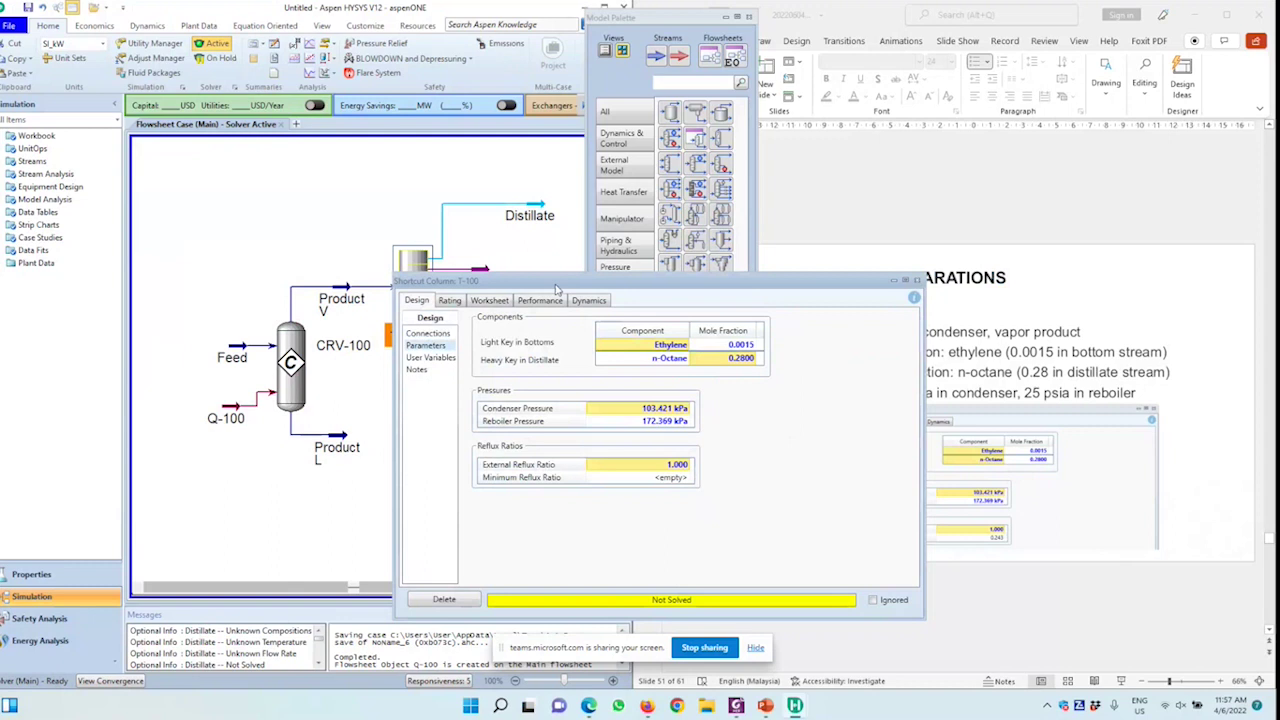
left_click_drag(556, 287, 835, 246)
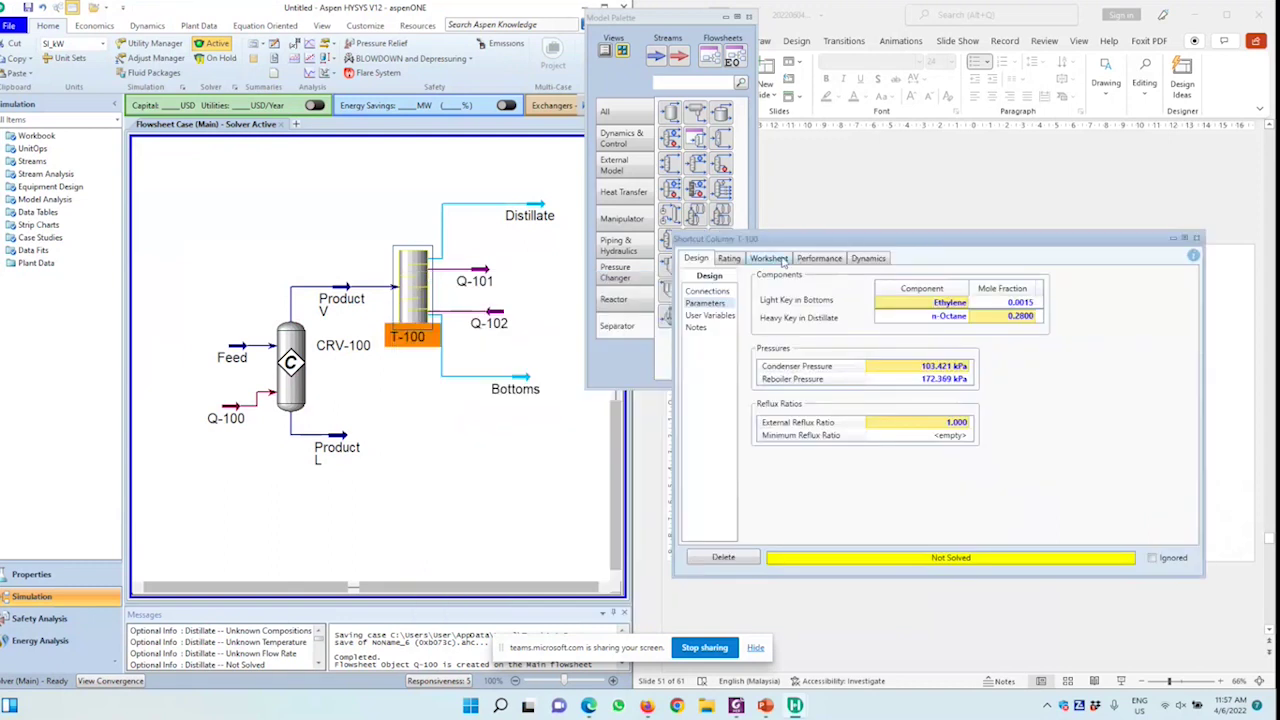
left_click(782, 260)
left_click(700, 262)
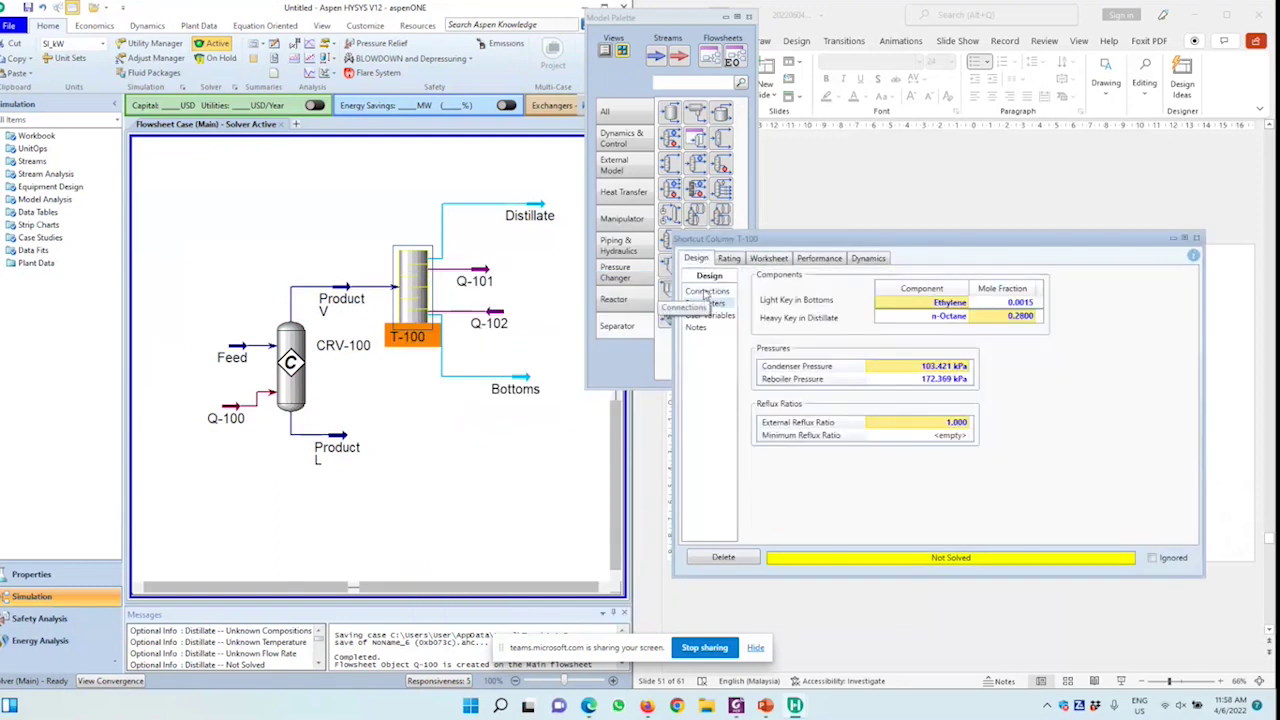
- Save the case as "CS4 actual" in the HYSYS Case Examples folder
left_click(437, 244)
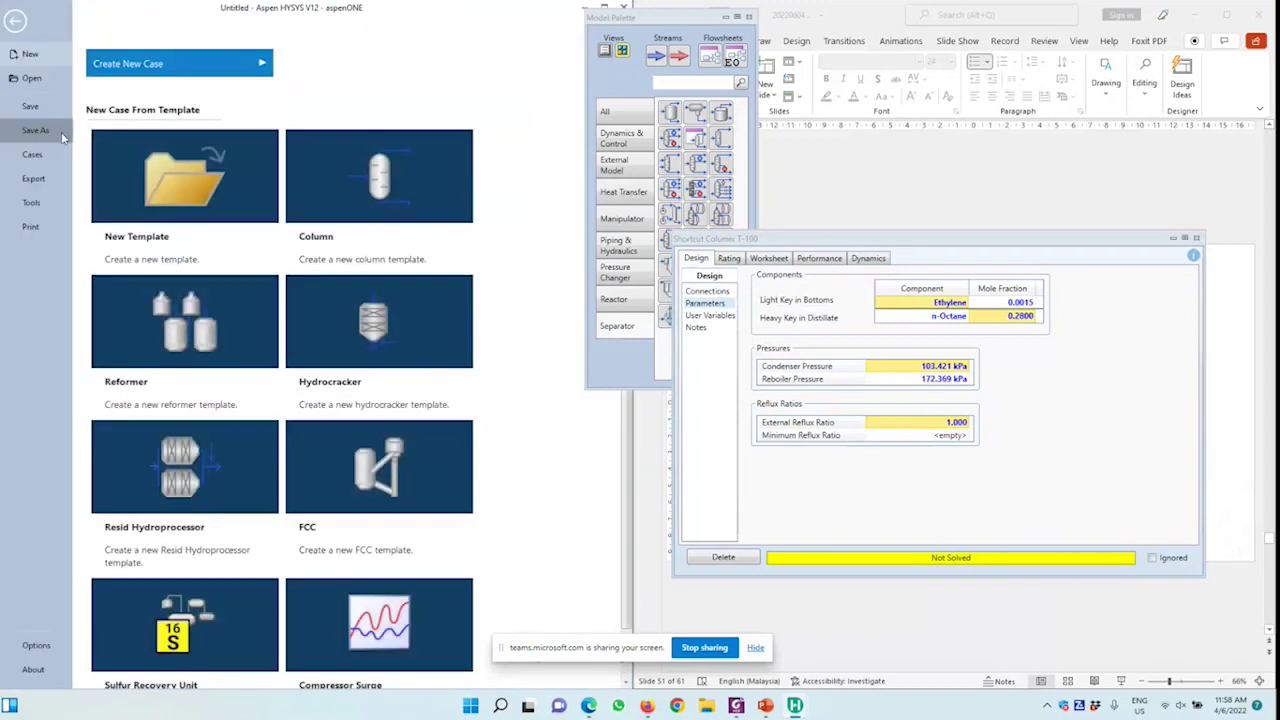
left_click(61, 132)
type("CS4")
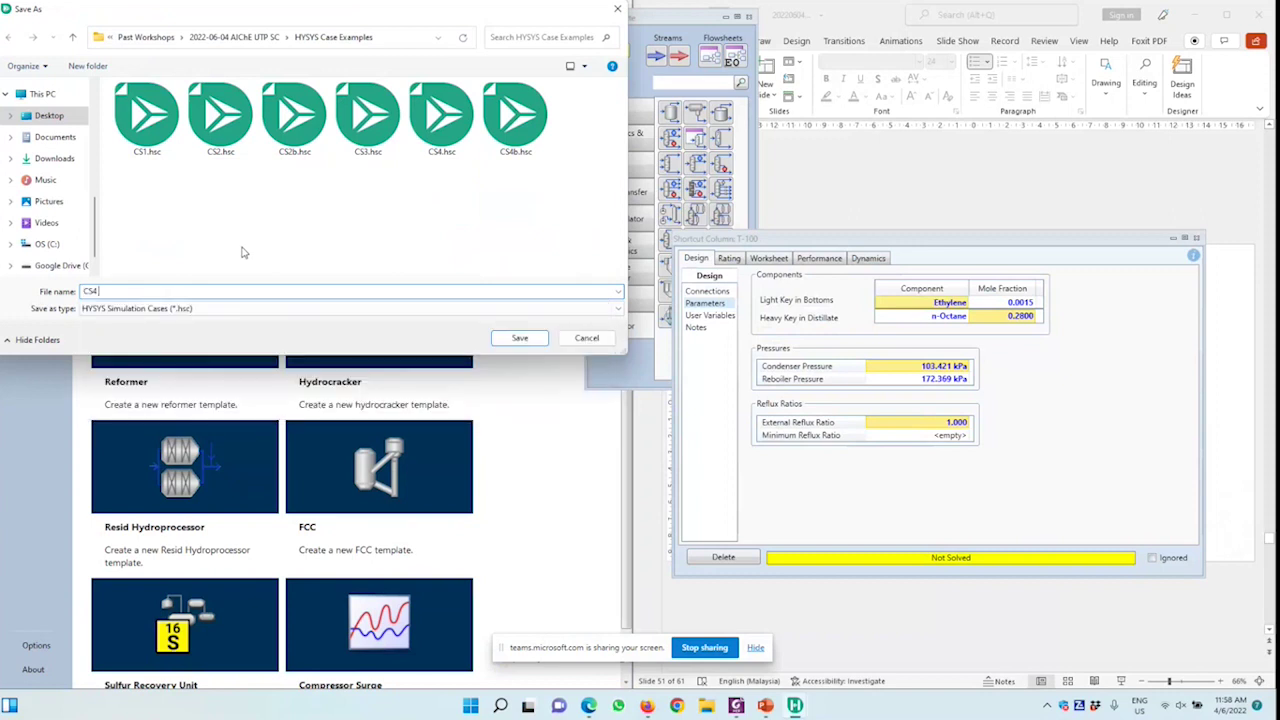
type(" act")
key("BackSpace")
key("BackSpace")
key("BackSpace")
type("actual")
key("Return")
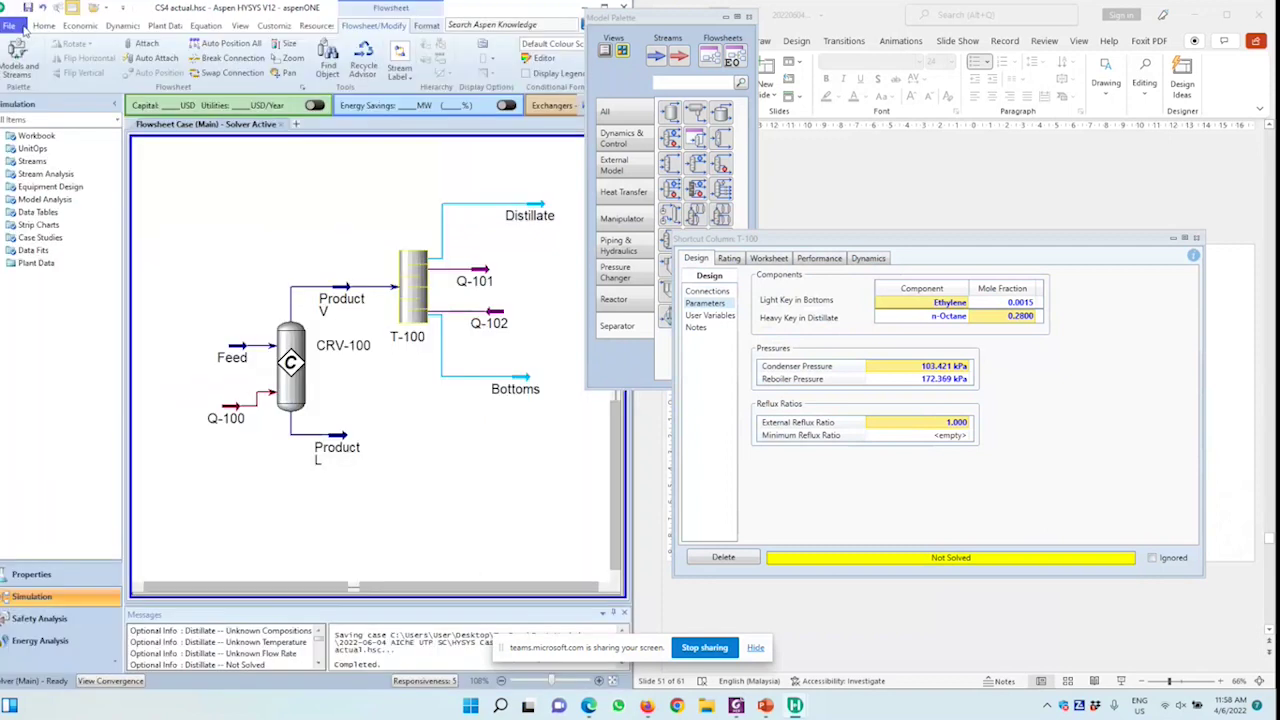
- Open the existing case CS4.hsc from the HYSYS Case Examples folder
left_click(18, 22)
left_click(29, 86)
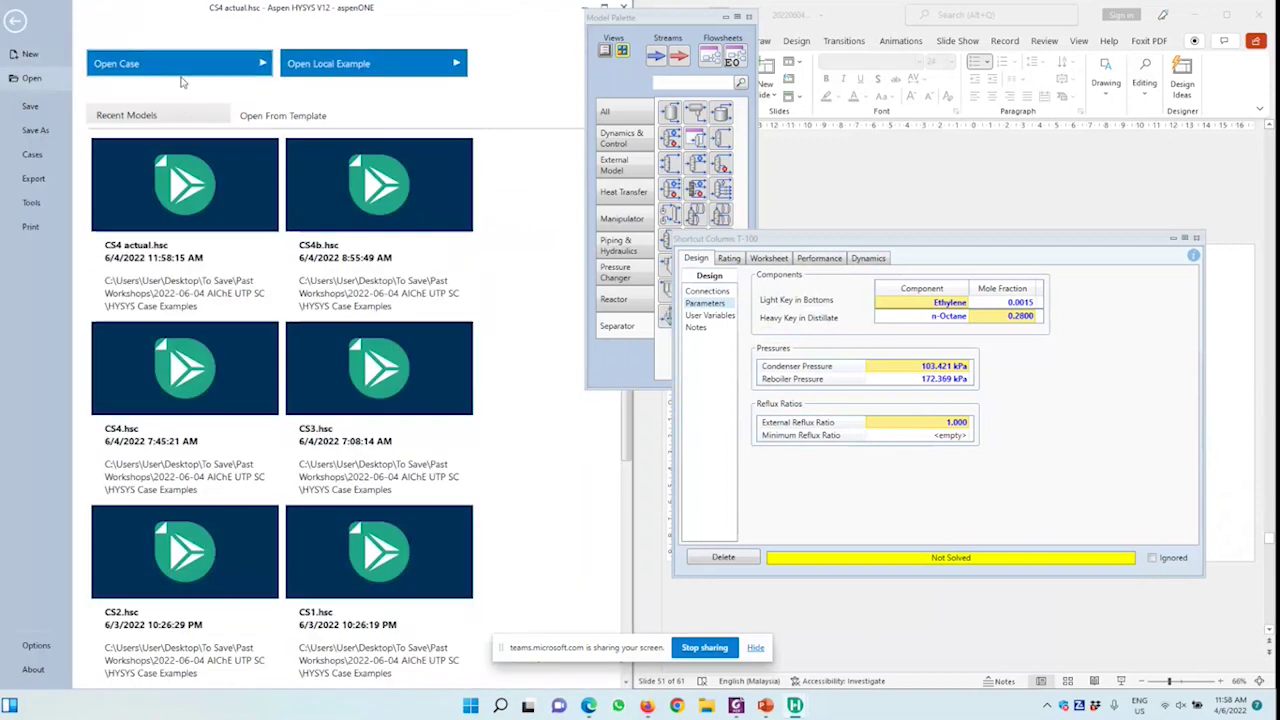
left_click(180, 70)
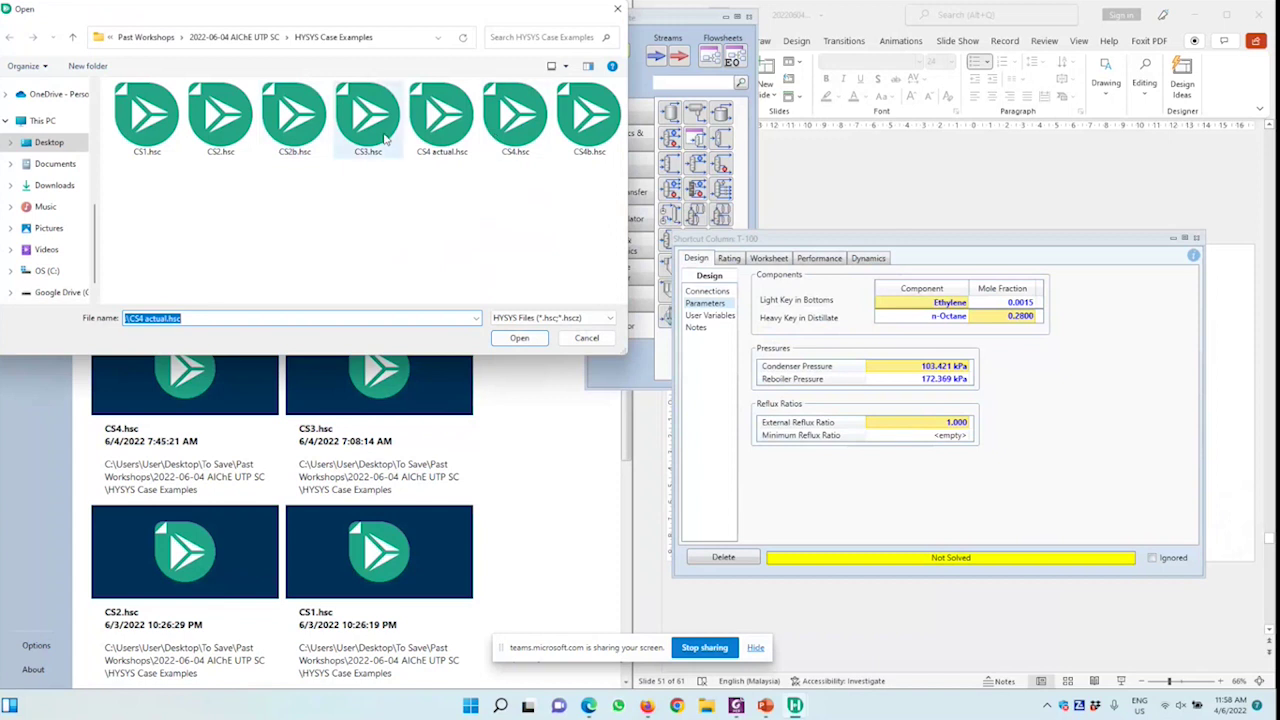
key("Return")
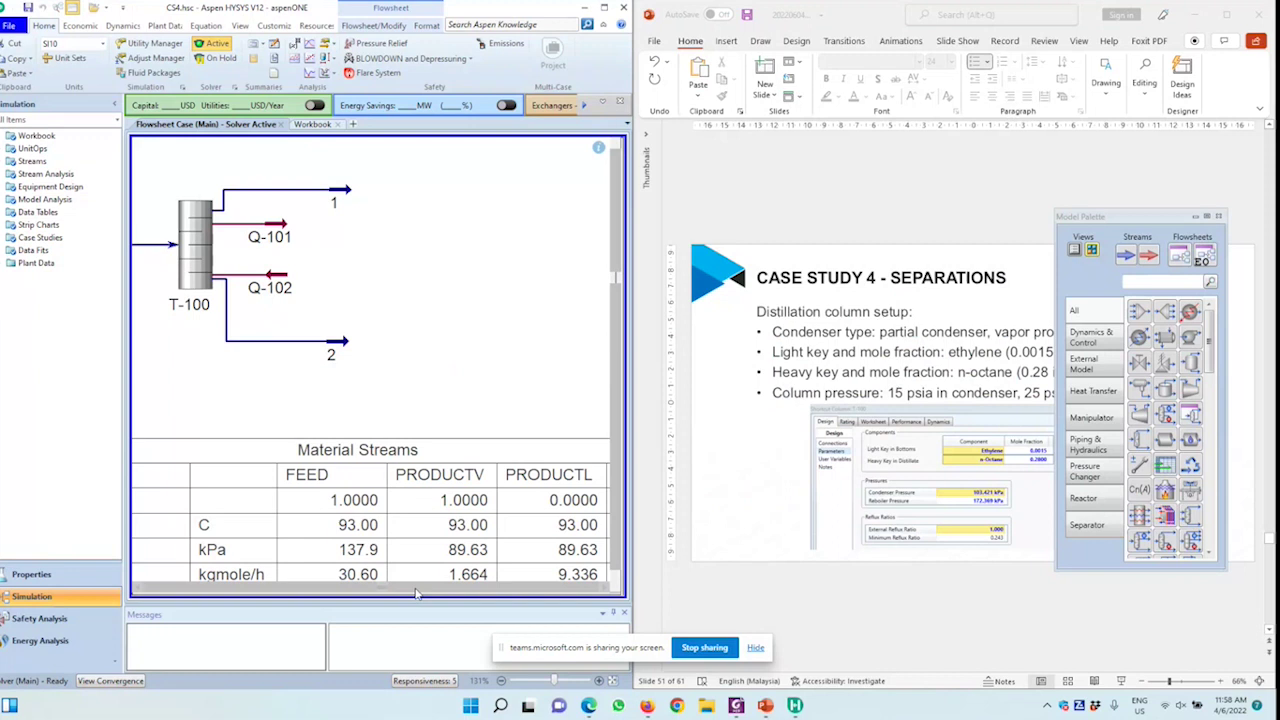
- Open shortcut column T-100 in this case and examine its stream conditions, performance, connections and design parameters
left_click_drag(380, 588, 269, 588)
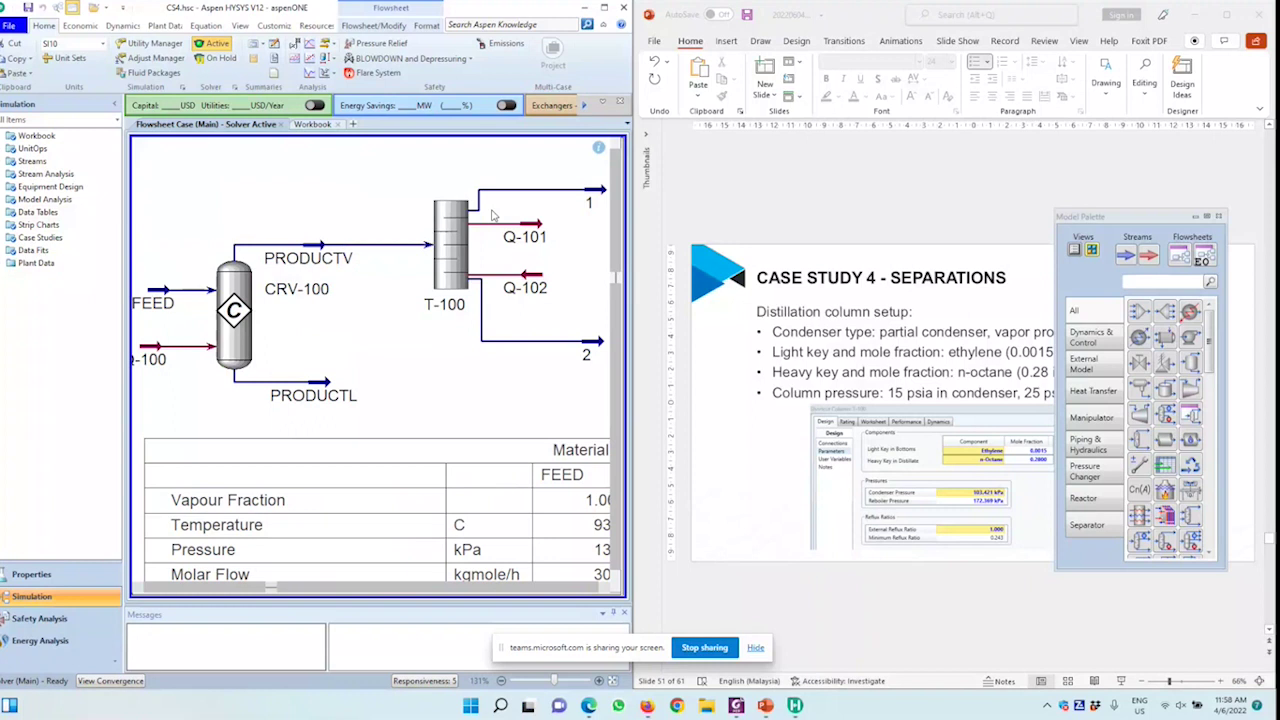
double_click(492, 215)
left_click(762, 260)
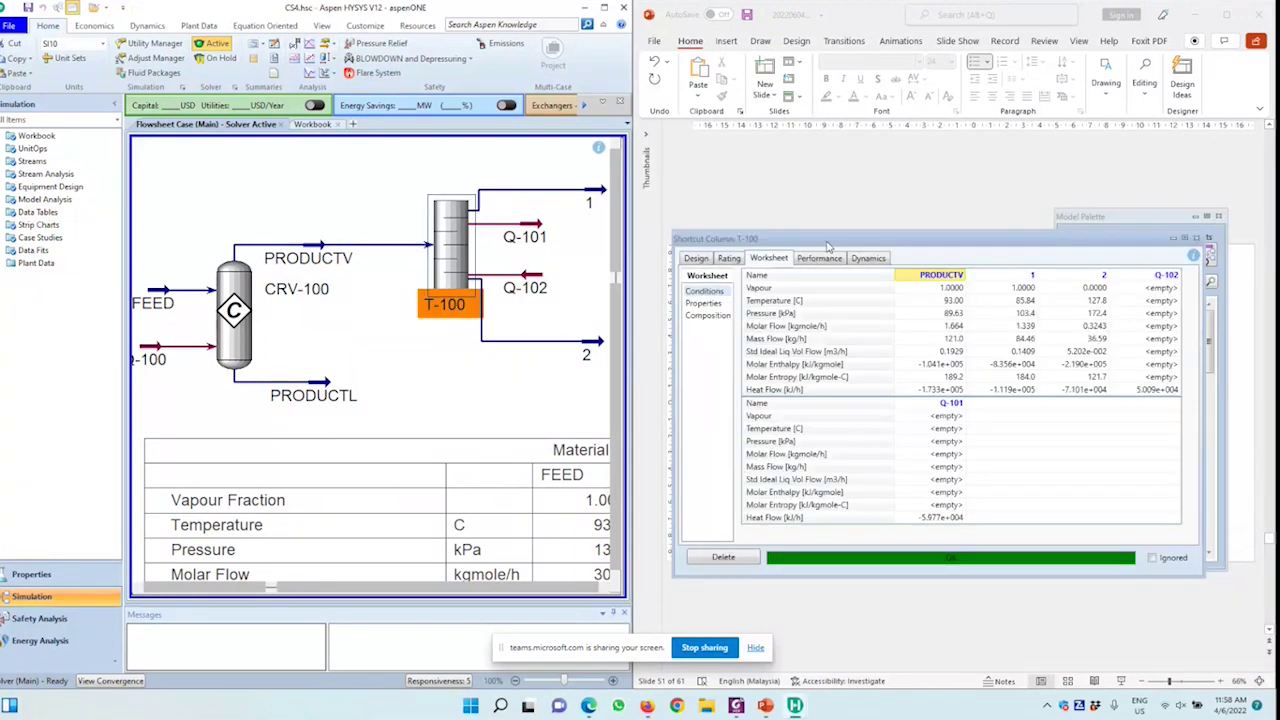
left_click(823, 258)
left_click(697, 258)
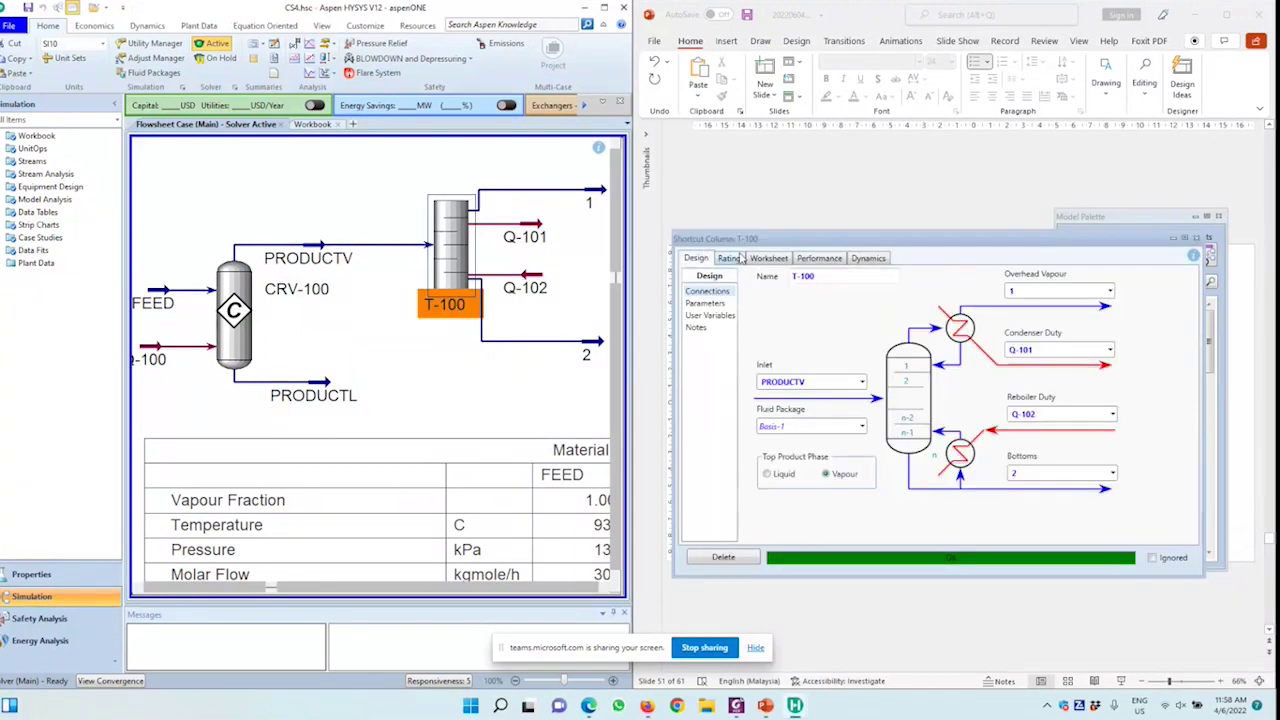
left_click(740, 259)
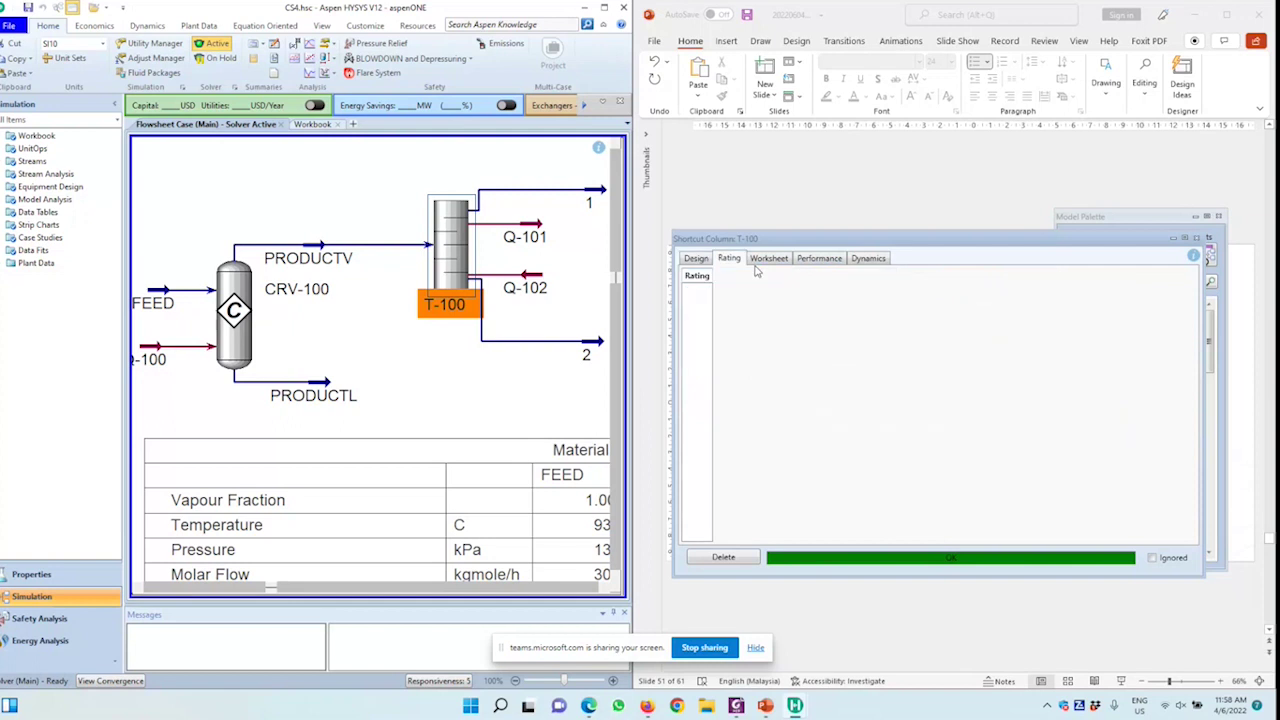
left_click(768, 258)
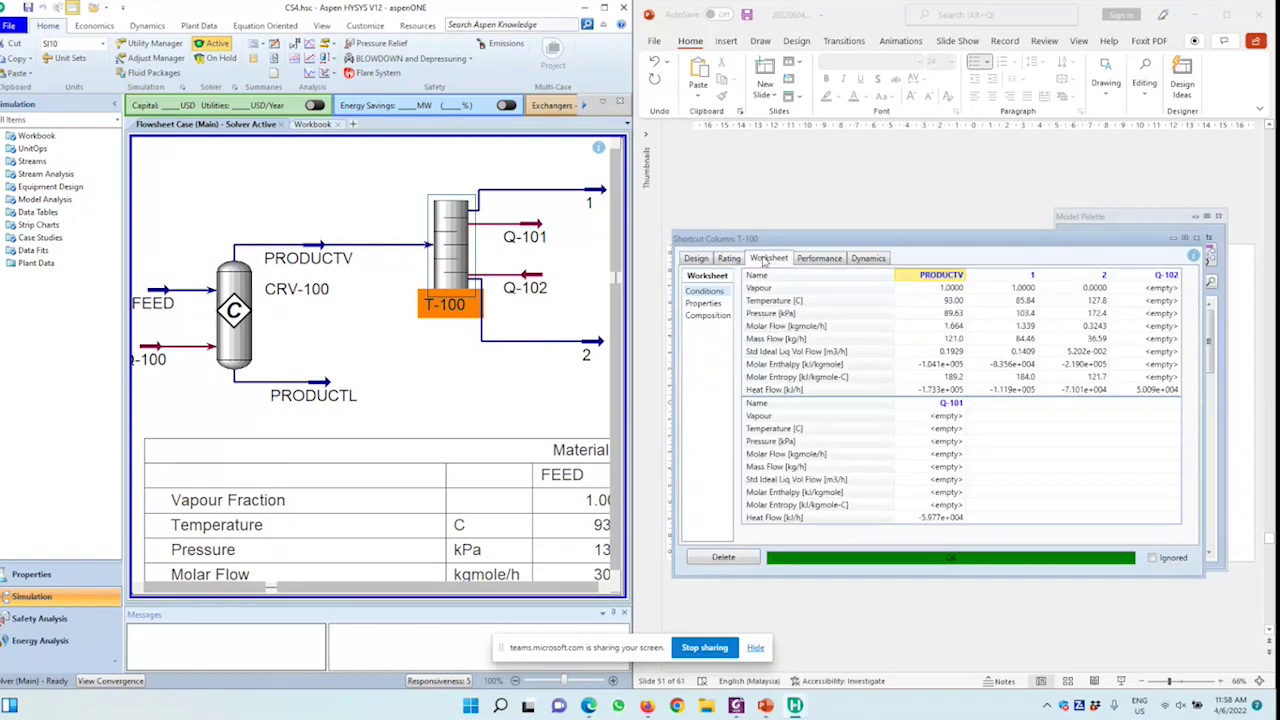
left_click(696, 258)
left_click_drag(983, 237, 504, 391)
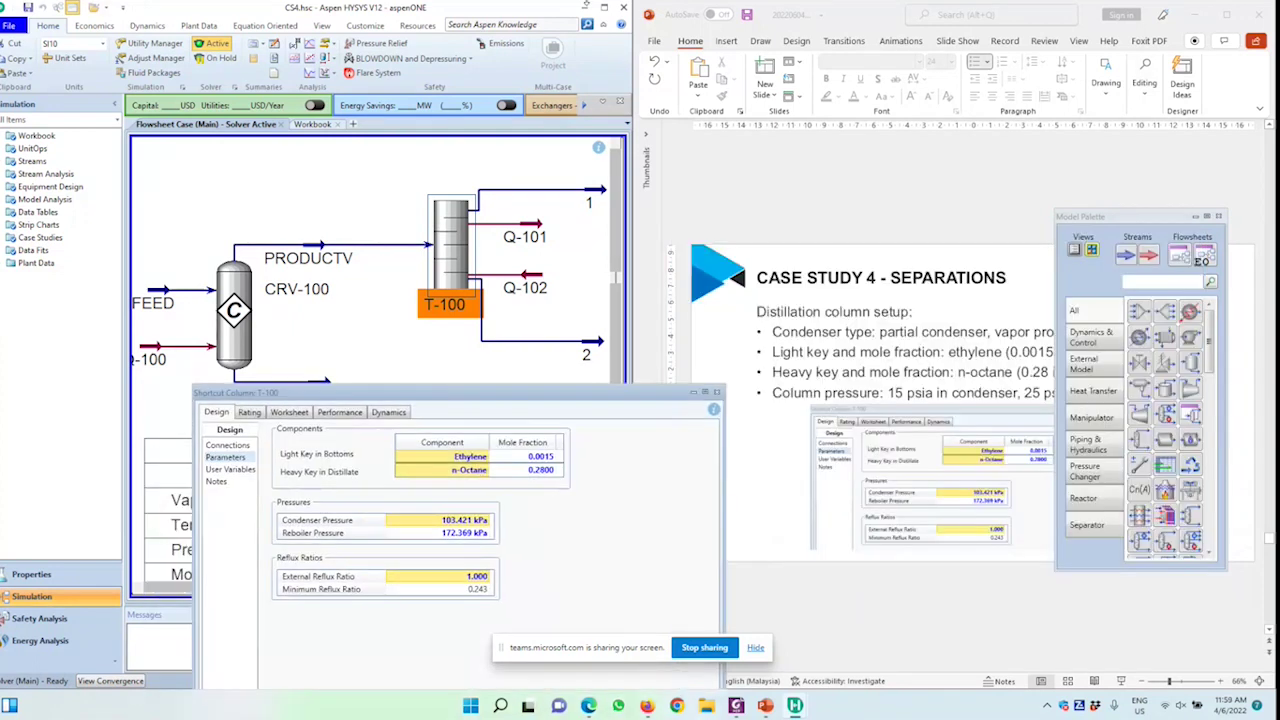
- Maximise the simulation window, fit the flowsheet and its Material Streams table in view, and close the column T-100 window
left_click(606, 8)
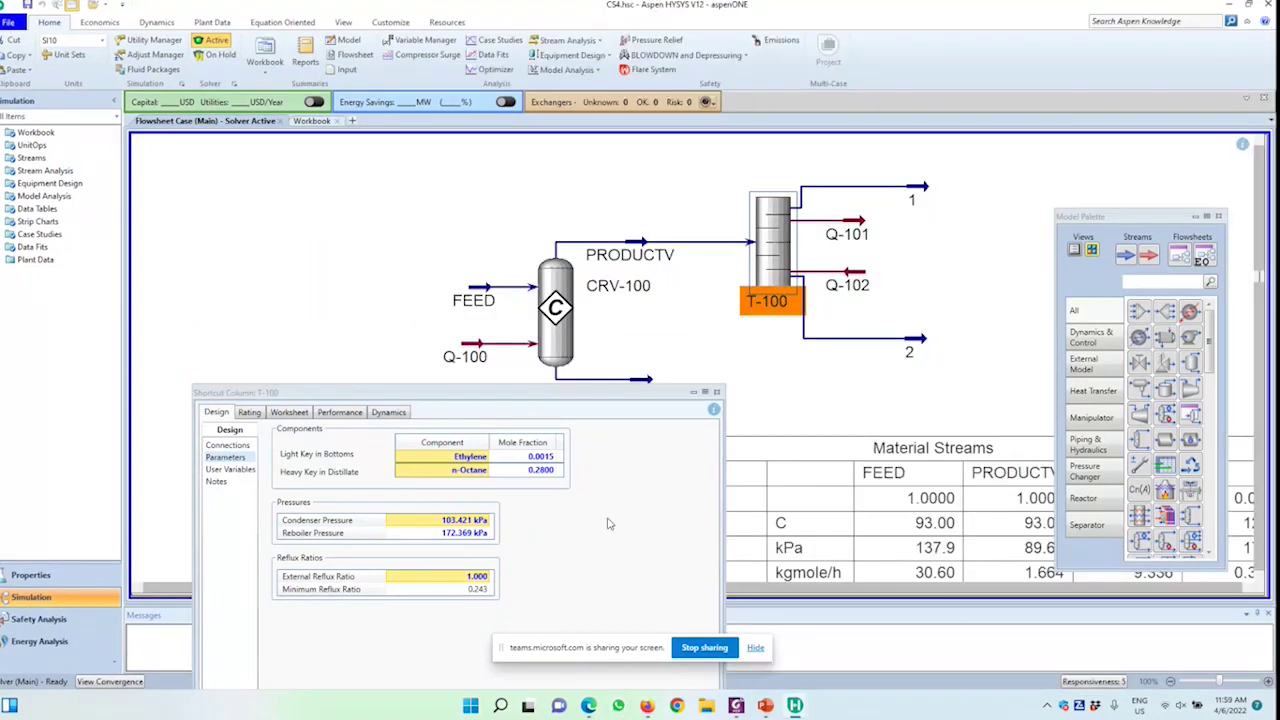
left_click_drag(608, 392, 1240, 11)
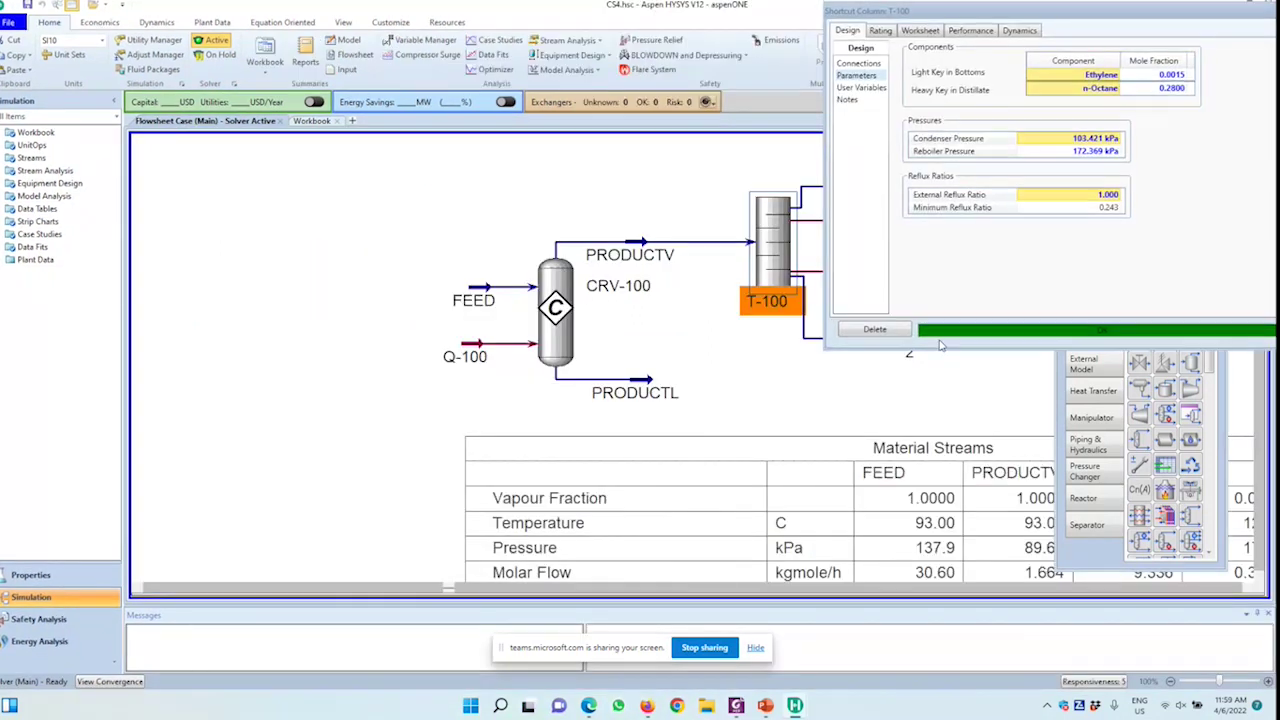
left_click(905, 420)
scroll(905, 420, "down", 2)
left_click_drag(1012, 16, 162, 126)
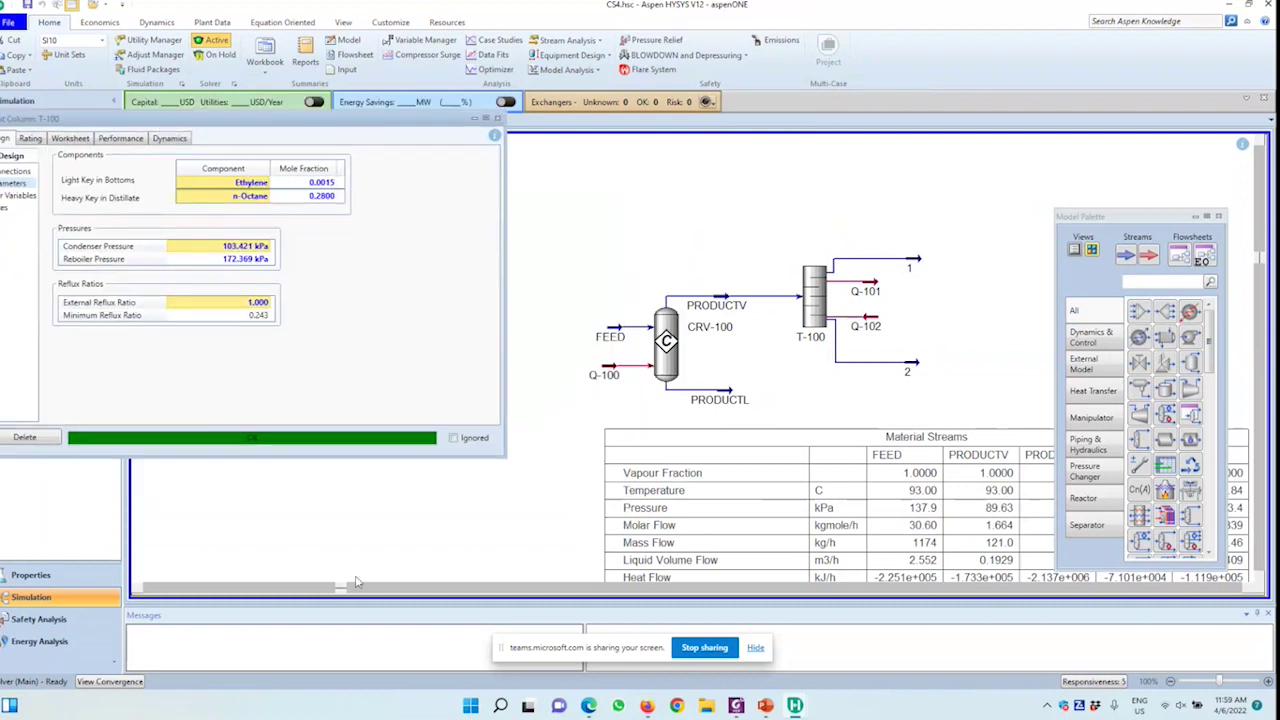
mouse_move(356, 584)
left_mouse_down()
mouse_move(562, 584)
mouse_move(356, 584)
left_mouse_up()
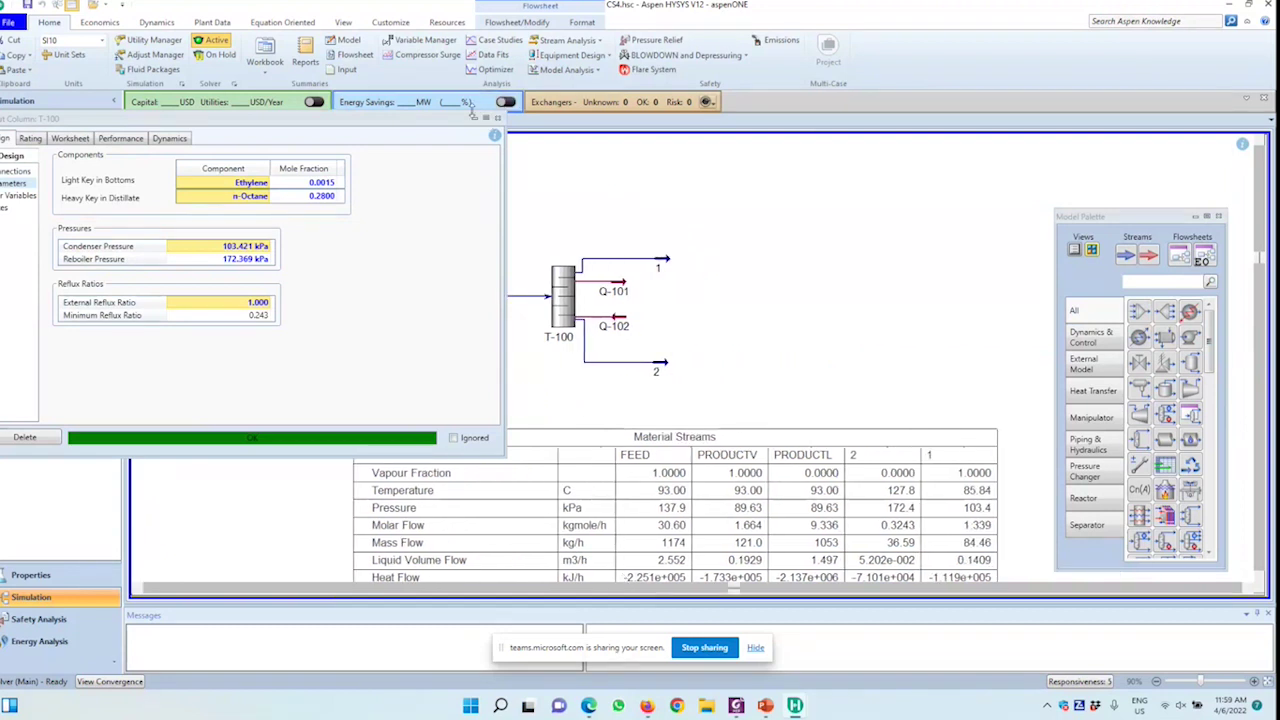
left_click(497, 118)
- Add an Energy Streams workbook table to the flowsheet and place it in the empty area beside column T-100's outlet streams
right_click(654, 310)
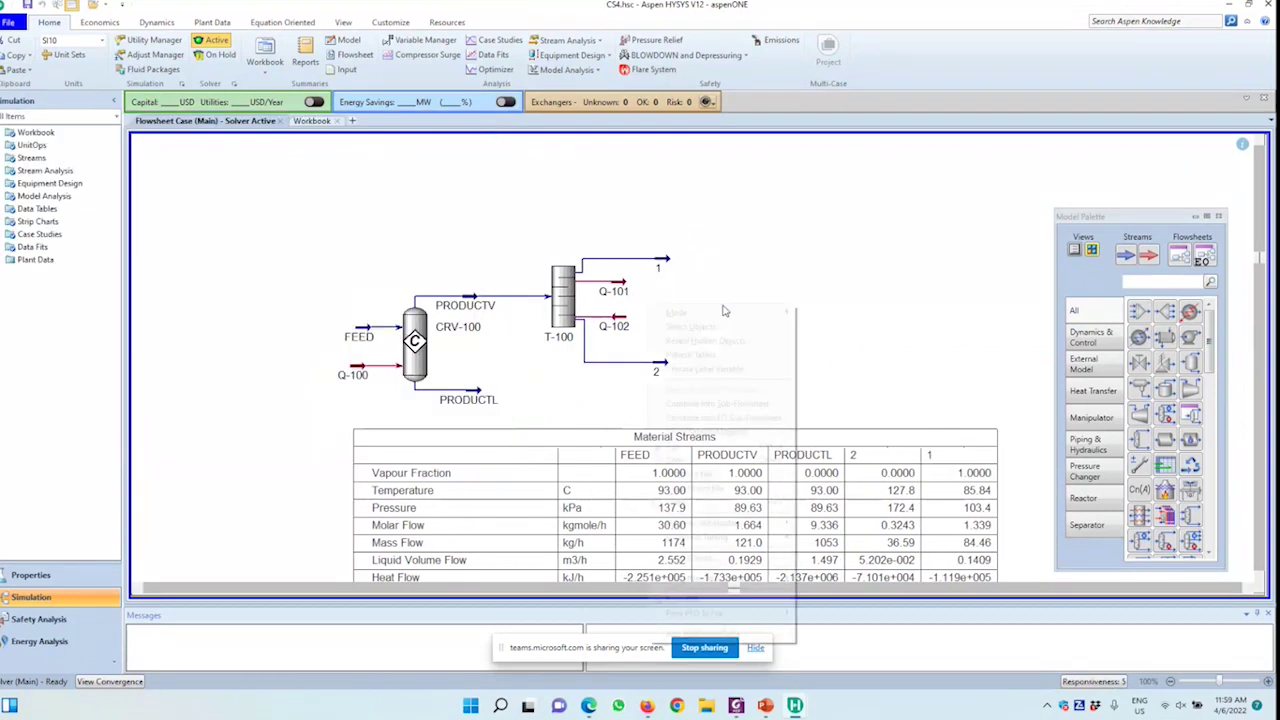
left_click(702, 634)
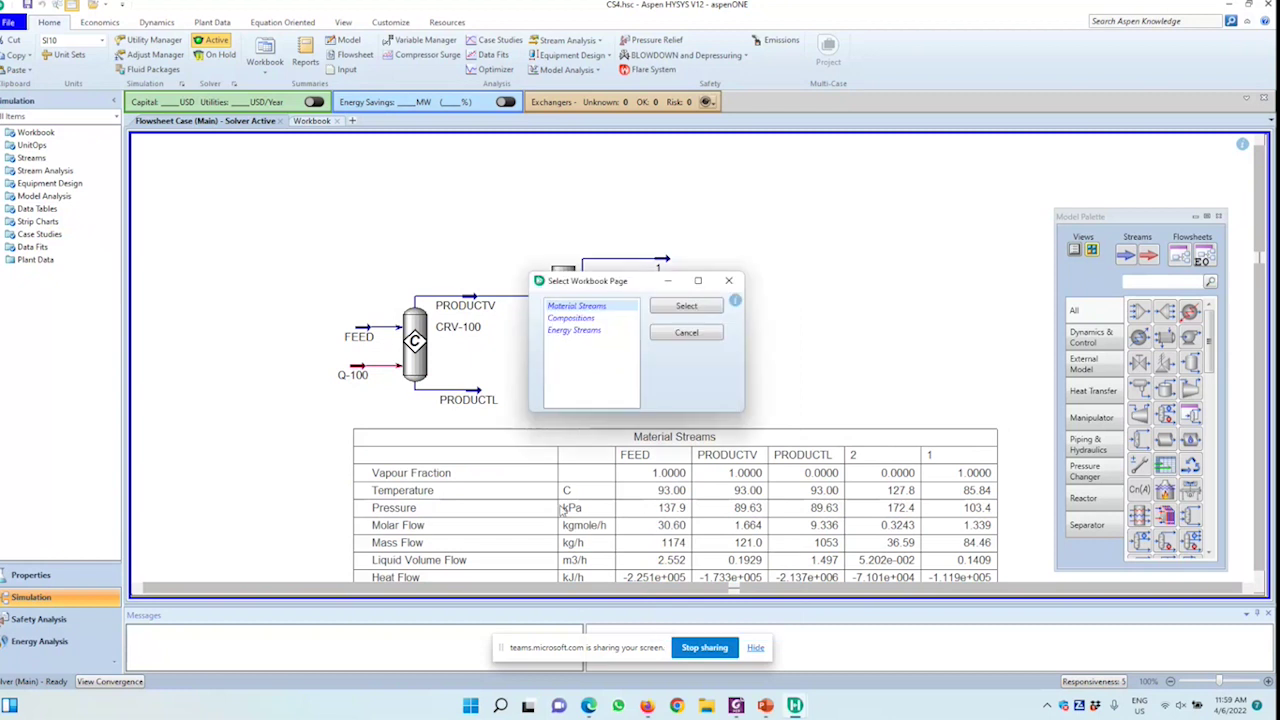
left_click_drag(624, 286, 901, 186)
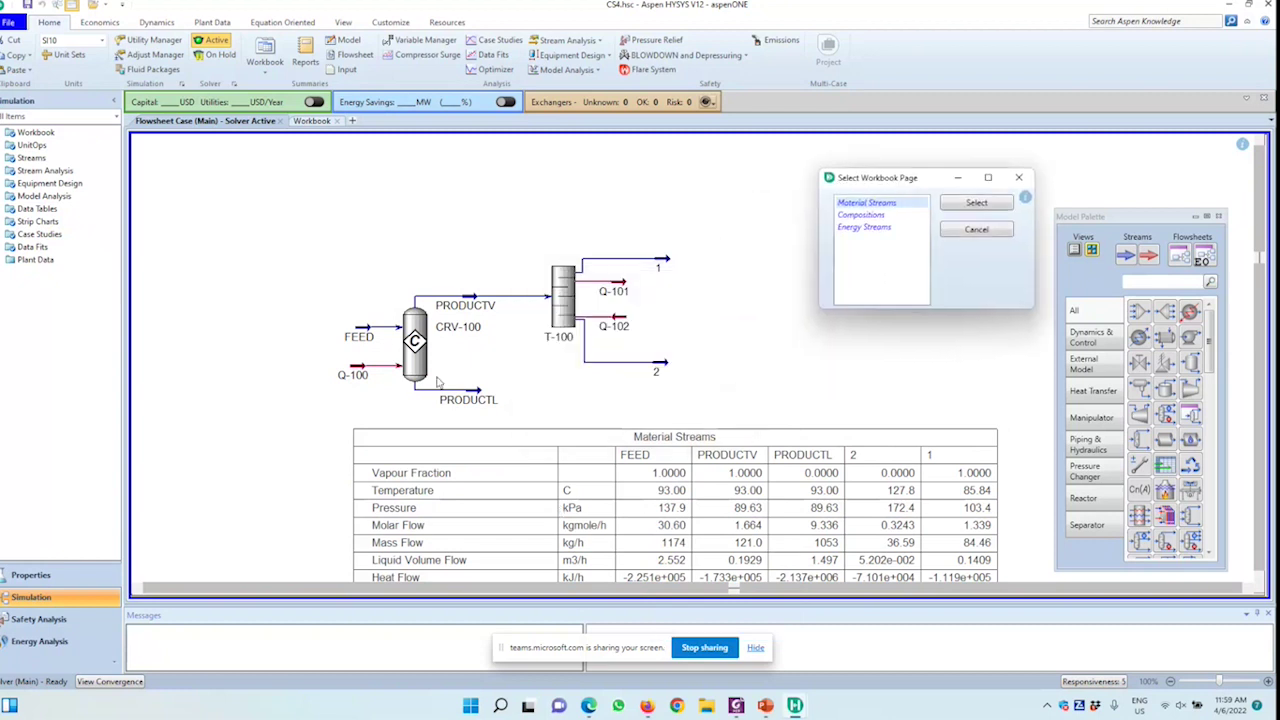
left_click(864, 227)
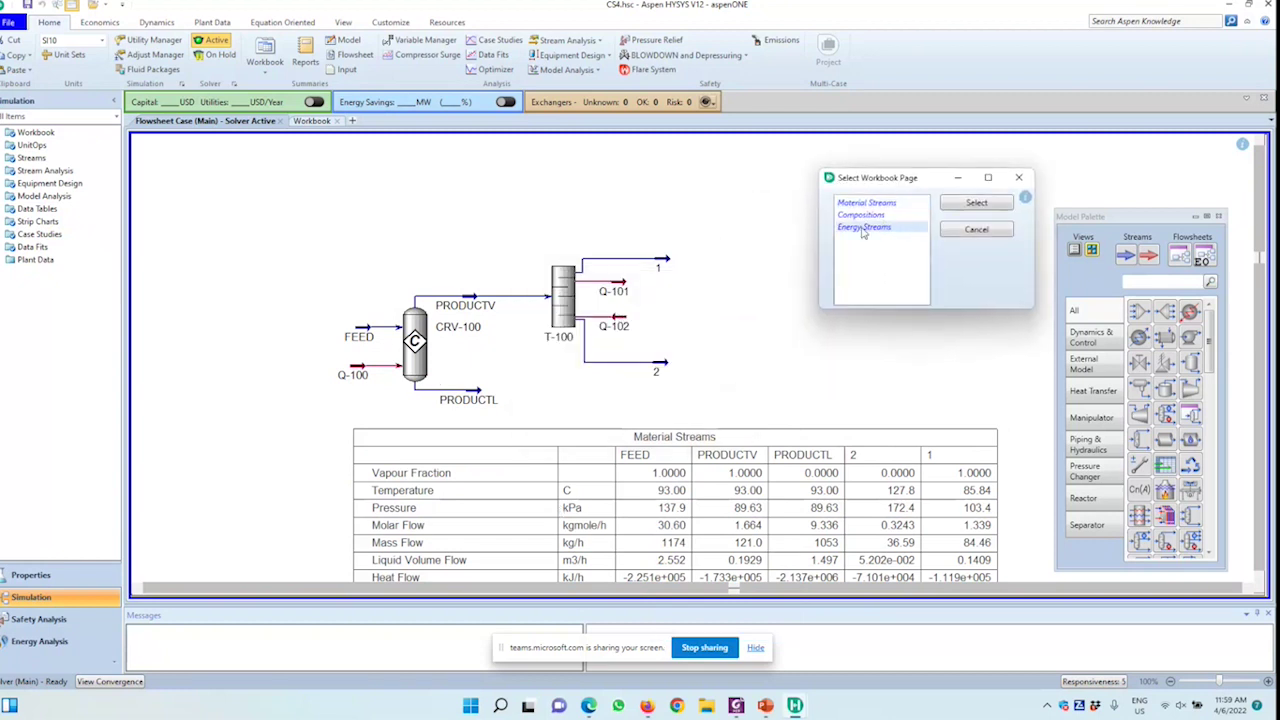
left_click(977, 204)
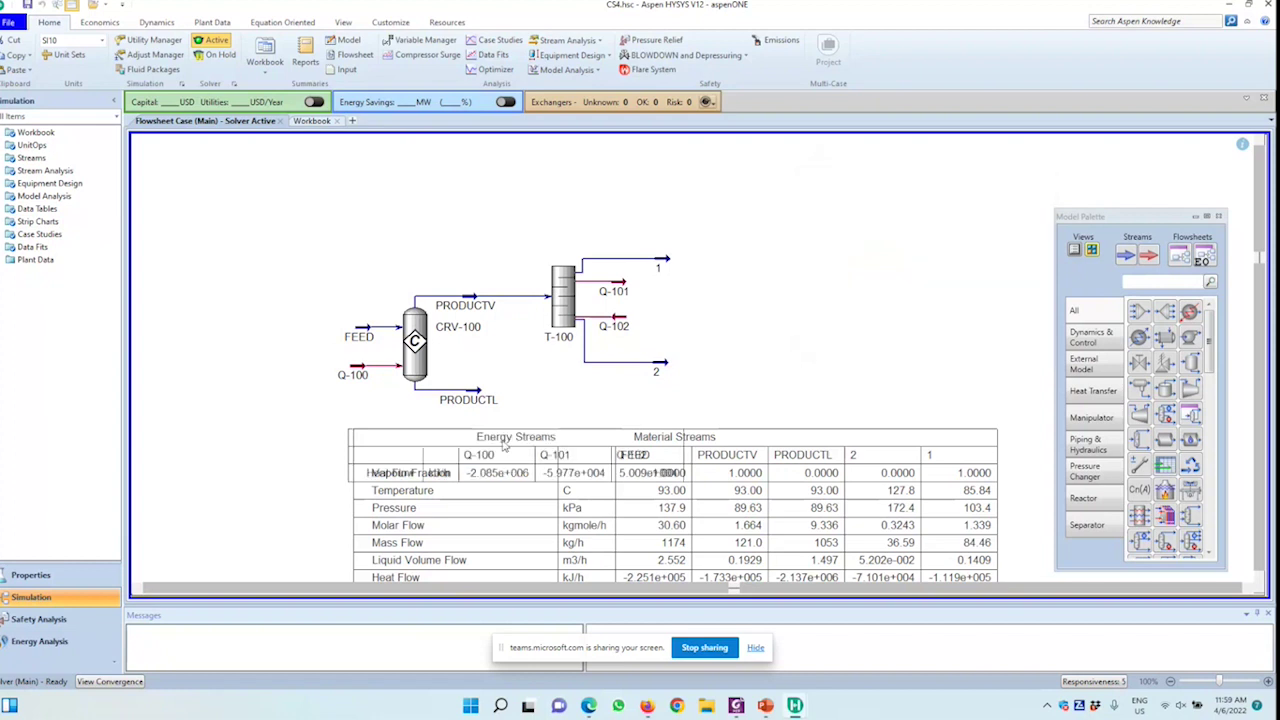
left_click_drag(503, 443, 866, 245)
left_click(803, 299)
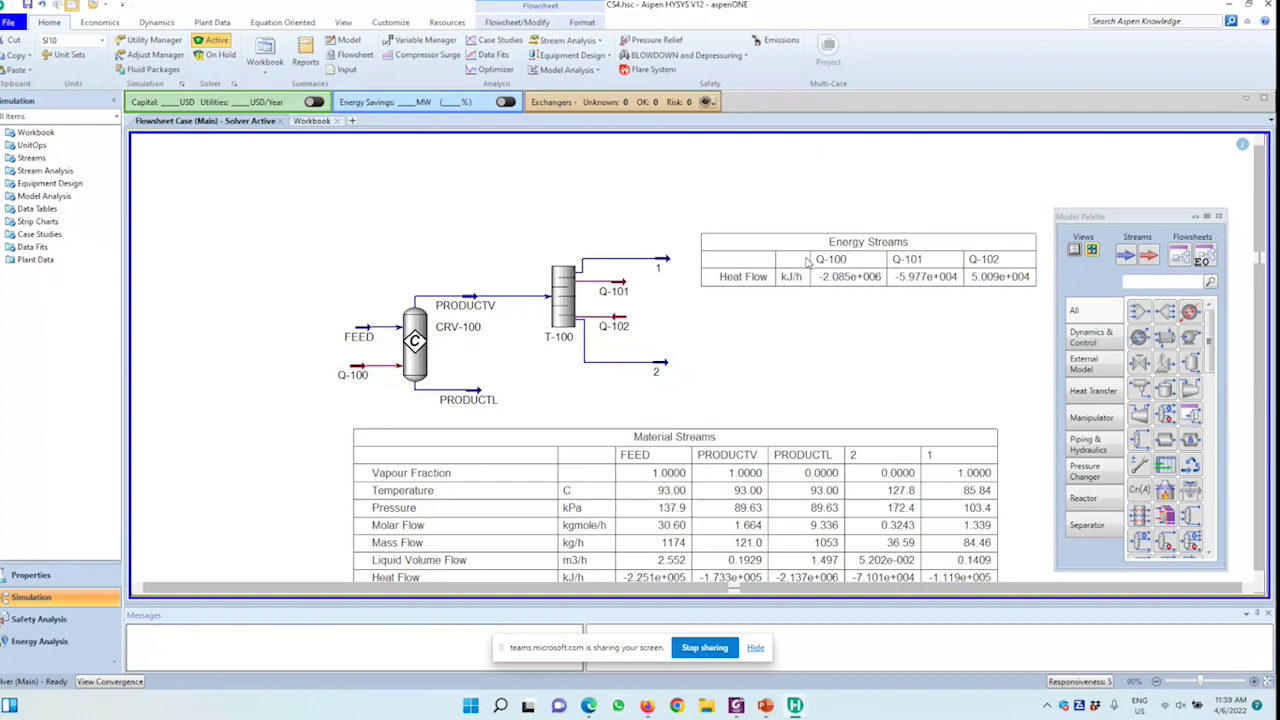
- Switch the case's unit set to SI_kW and check the heat flows for reactor CRV-100 and energy stream Q-101
left_click(102, 42)
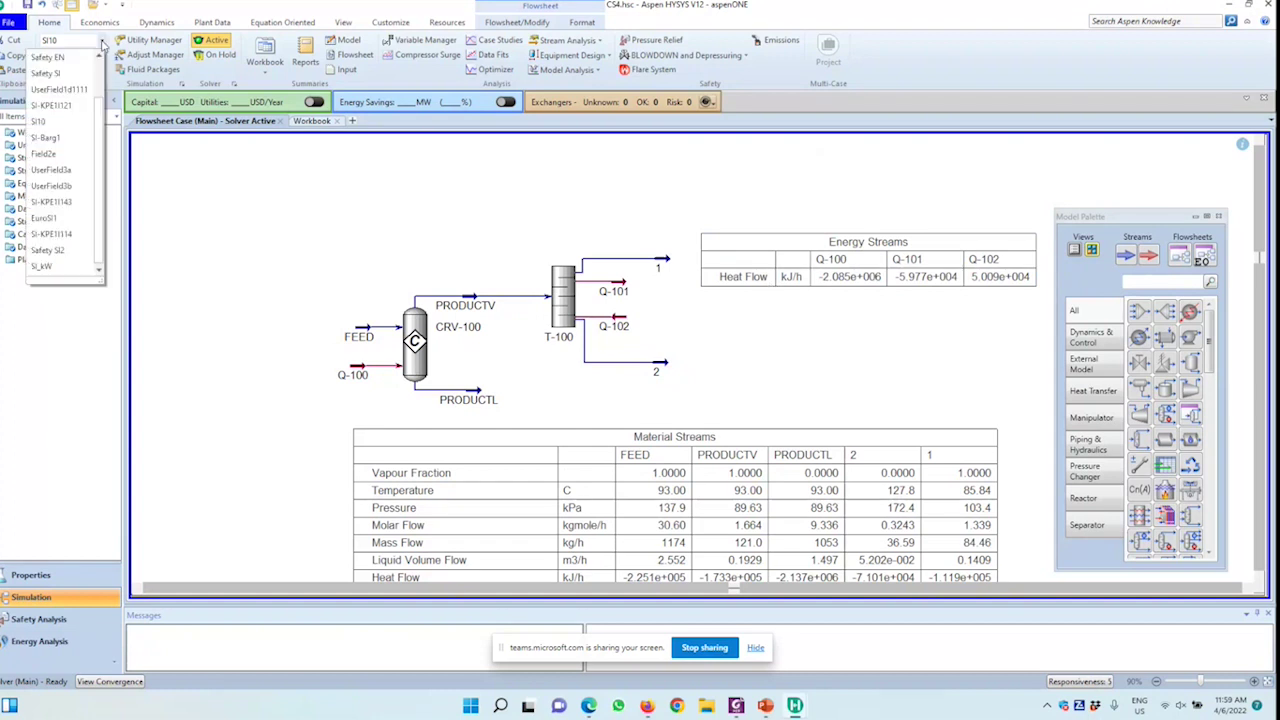
left_click(102, 42)
left_click(102, 42)
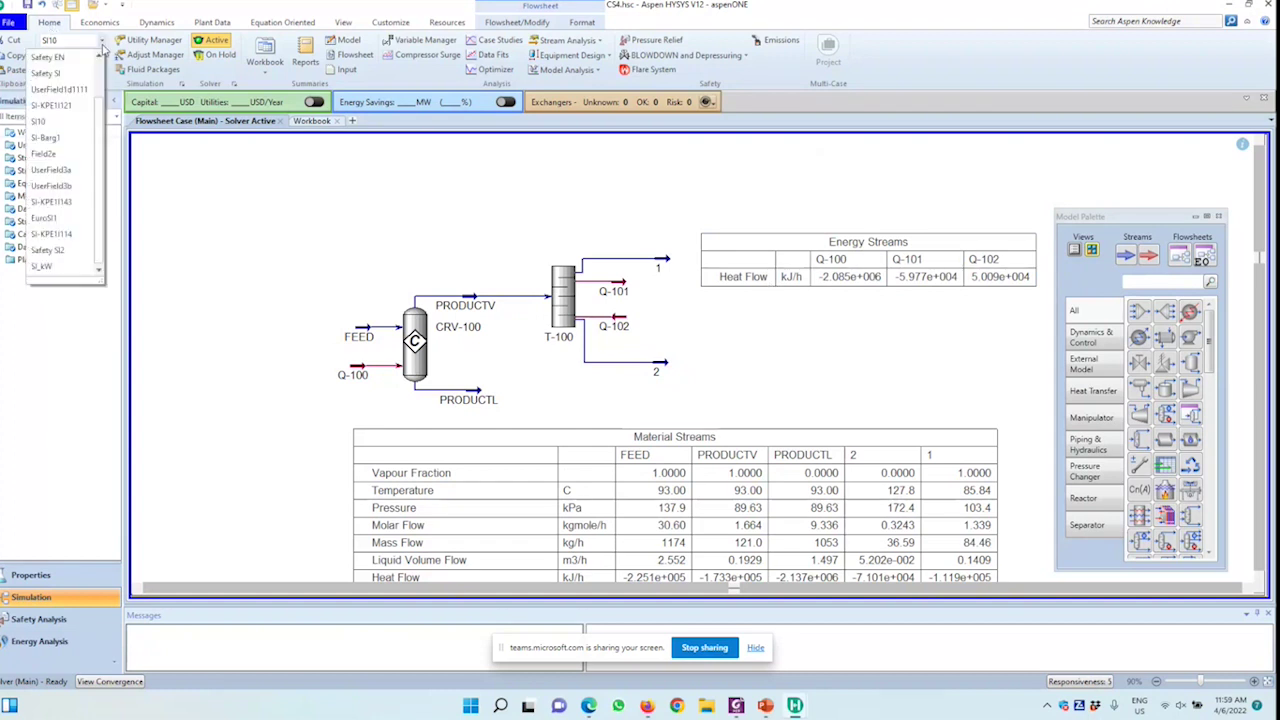
left_click(45, 267)
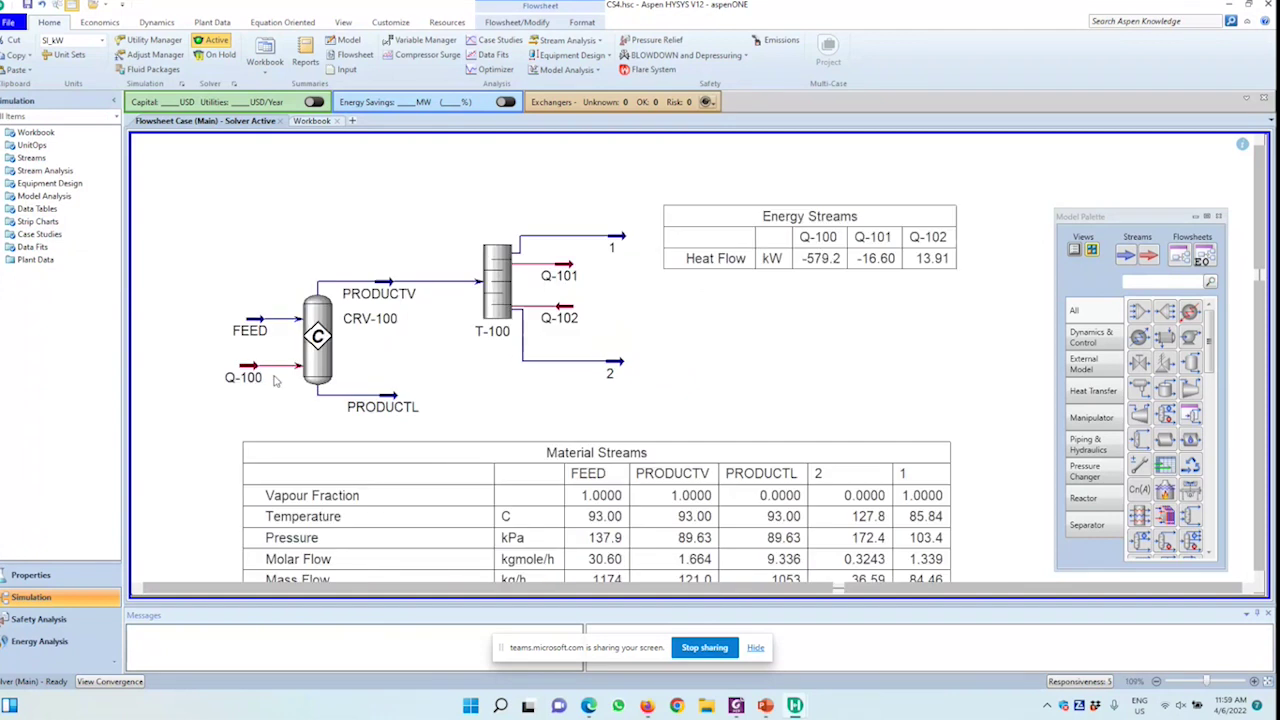
left_click(317, 350)
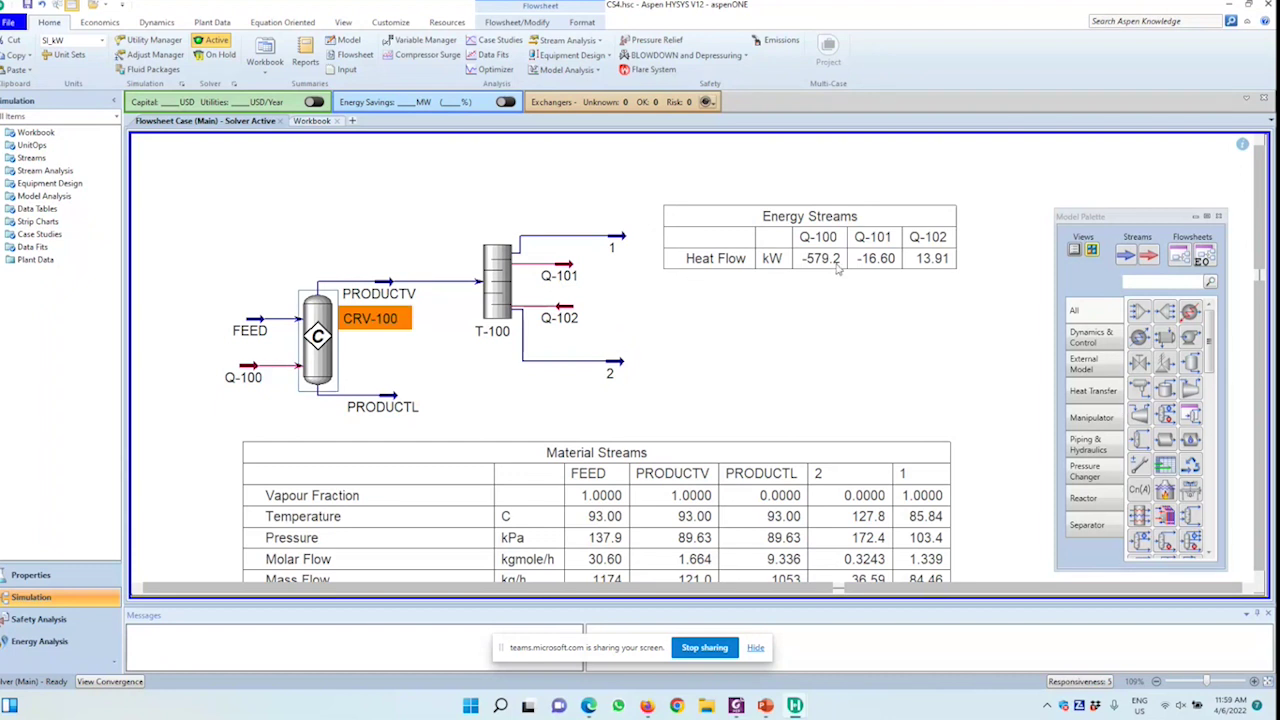
left_click(561, 274)
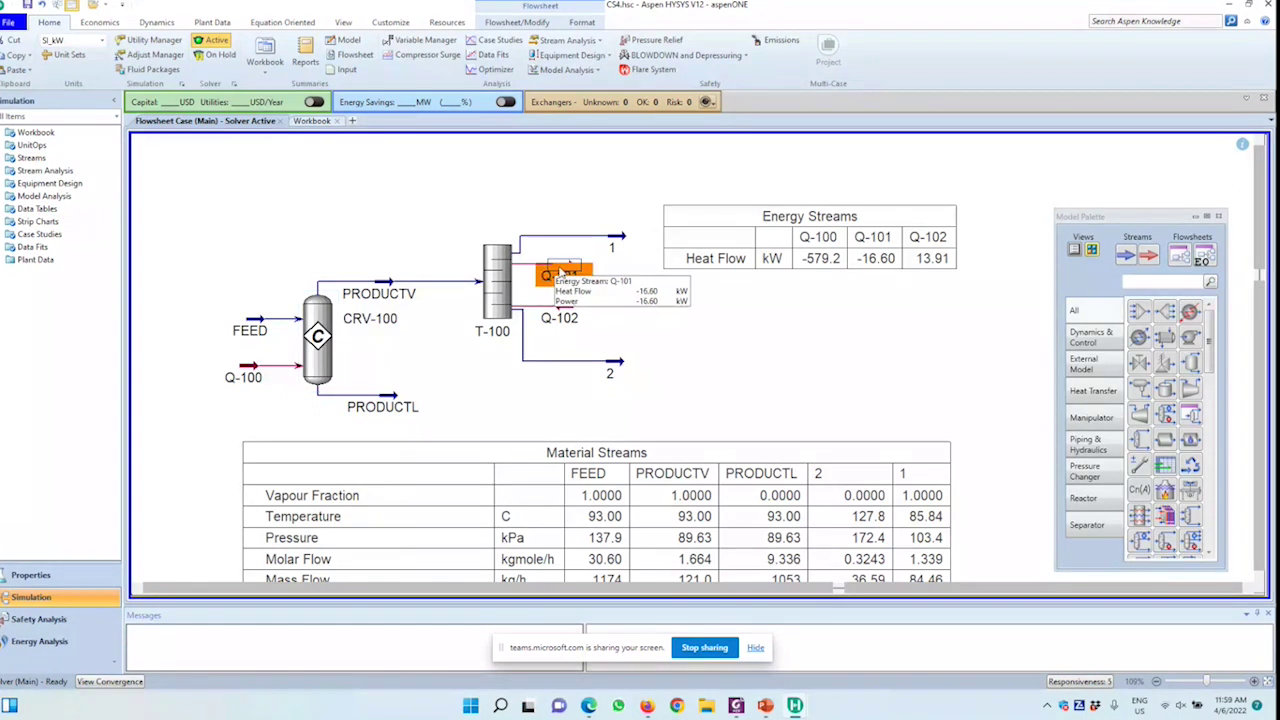
left_click(848, 318)
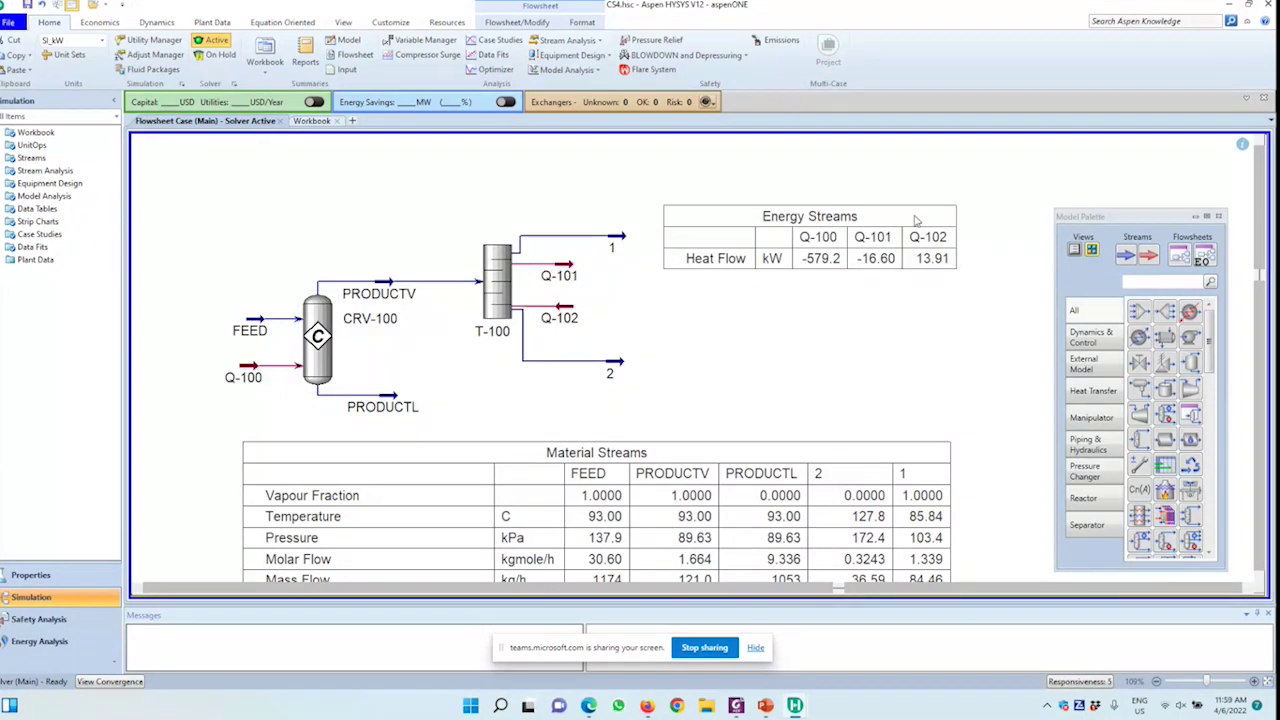
- Add a Compositions workbook table to the flowsheet and place it directly below the Energy Streams table
right_click(655, 328)
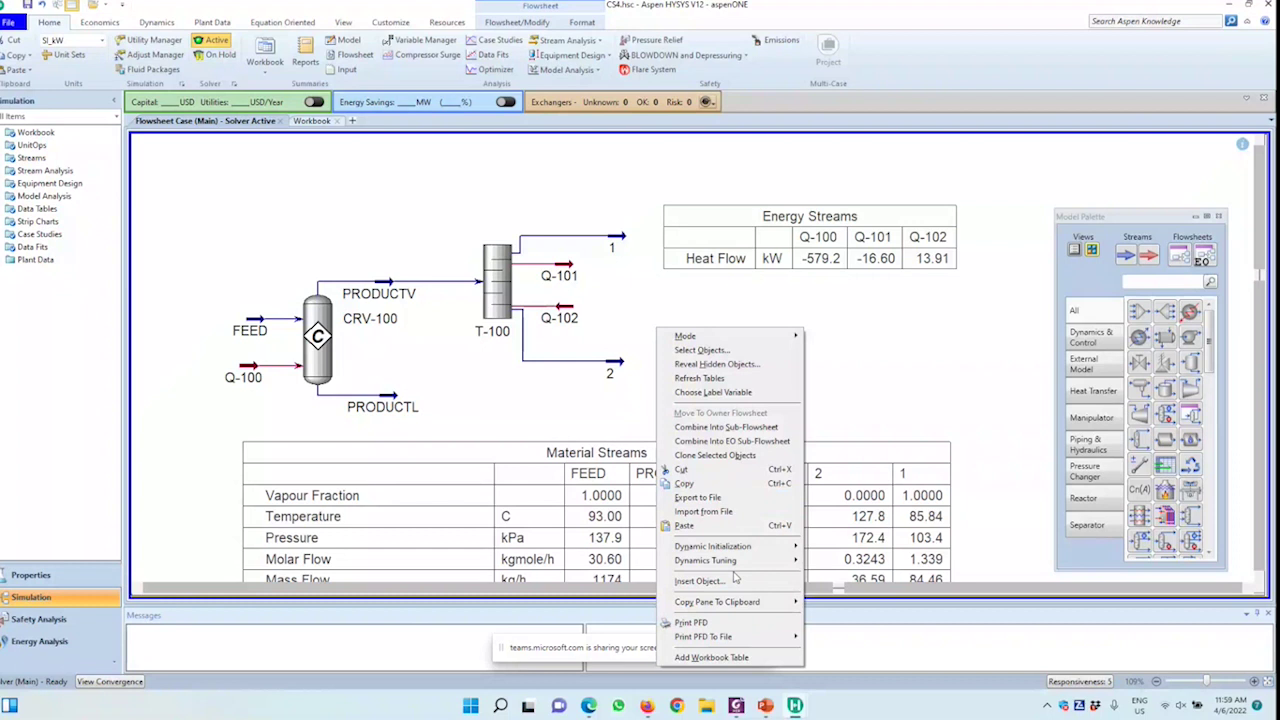
left_click(735, 658)
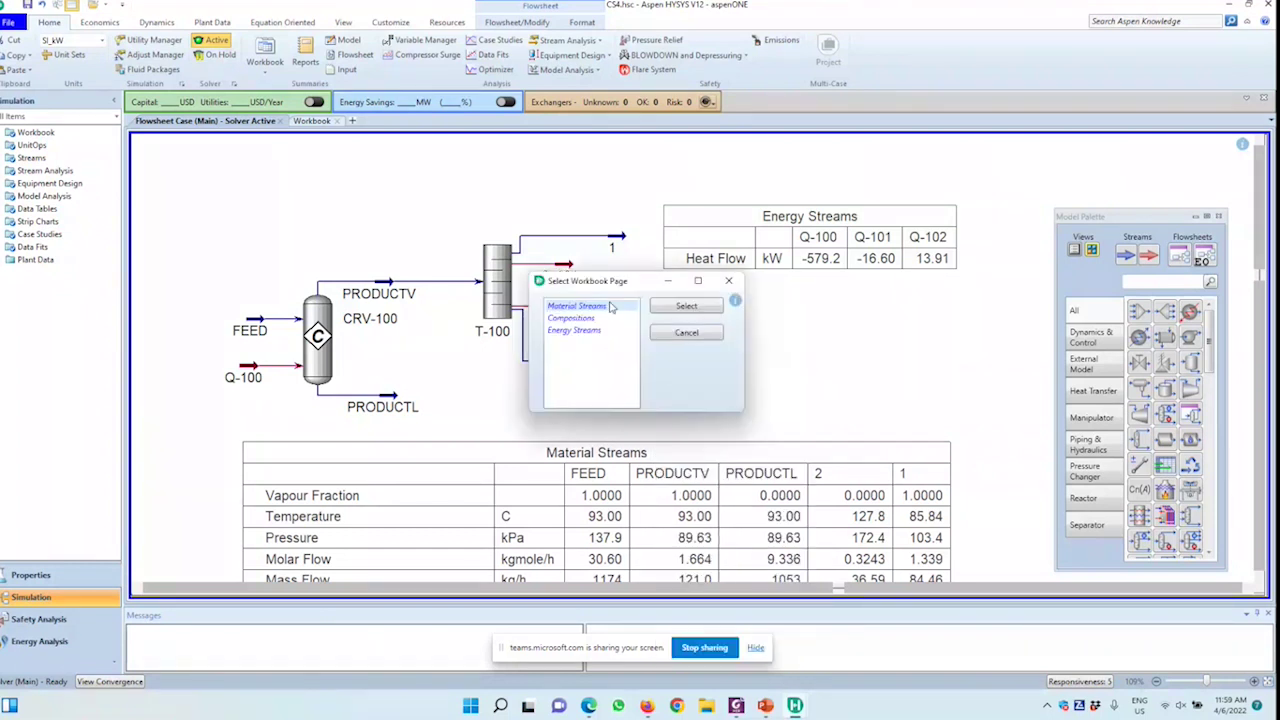
double_click(572, 318)
left_click_drag(718, 284, 838, 296)
scroll(795, 568, "down", 1)
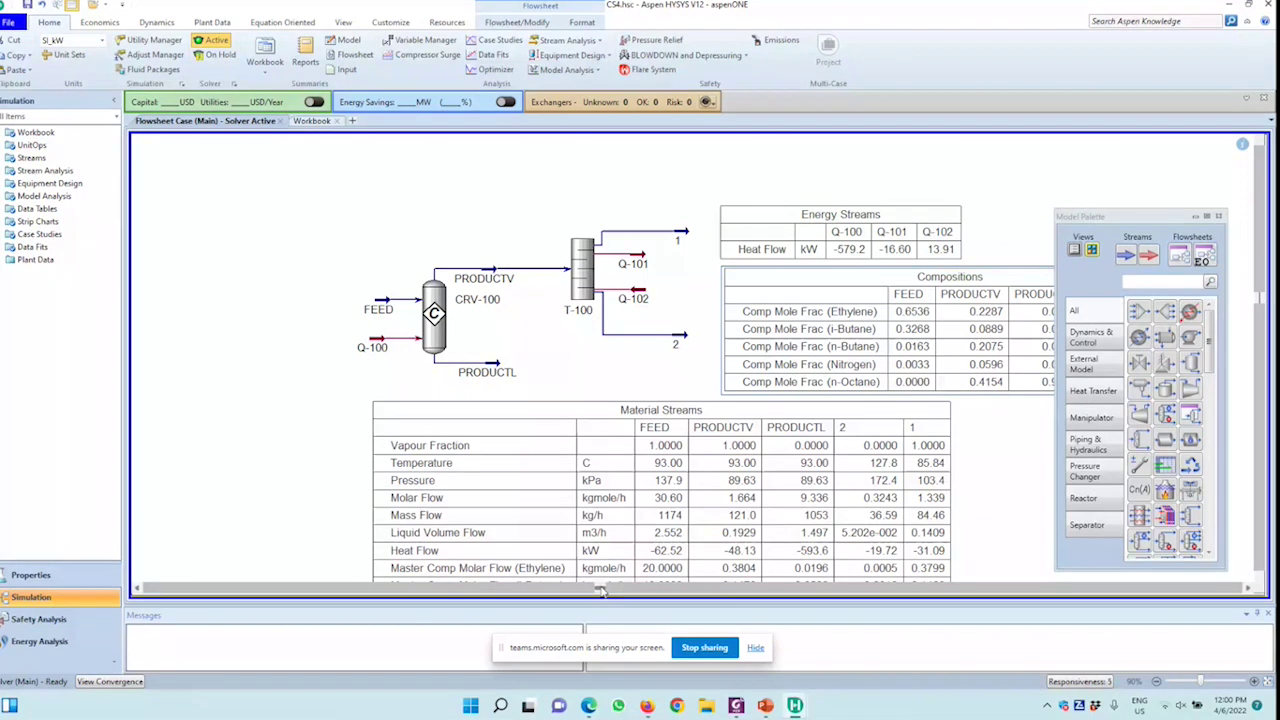
left_click_drag(600, 591, 831, 591)
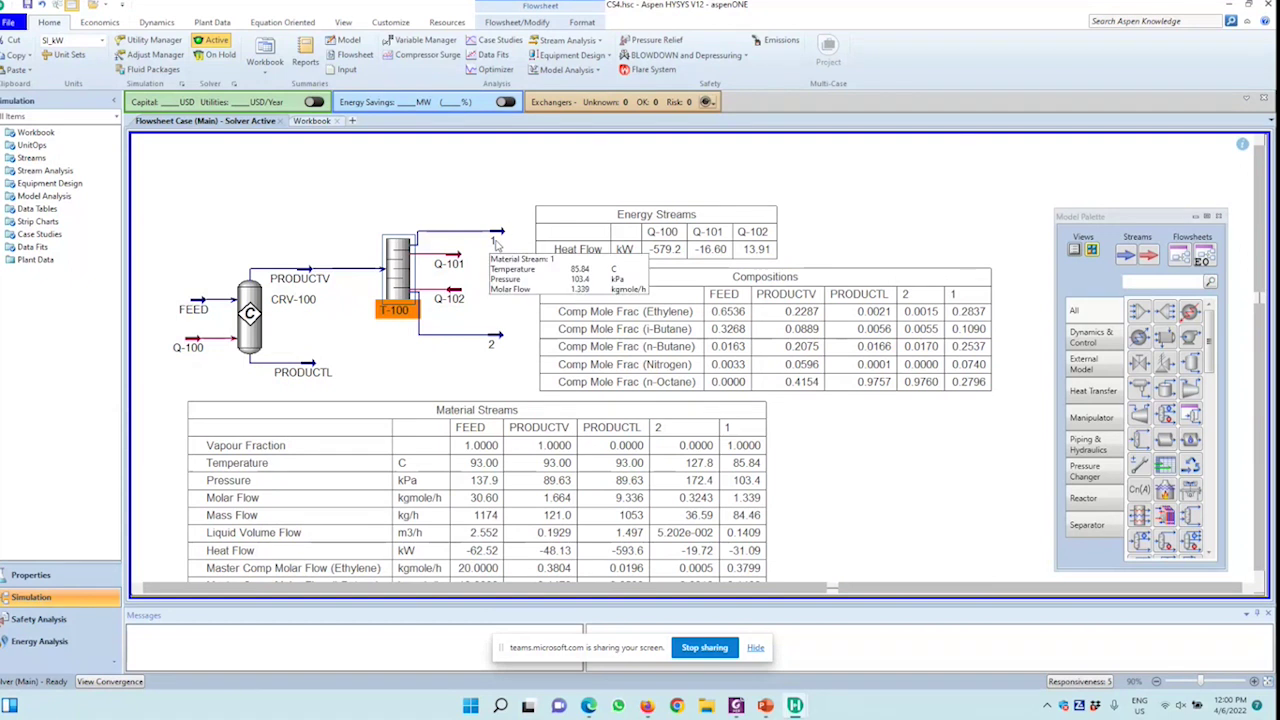
- Rename column T-100's outlet streams 1 and 2 as Distillate and Bottoms in its worksheet, and close the column window
double_click(495, 238)
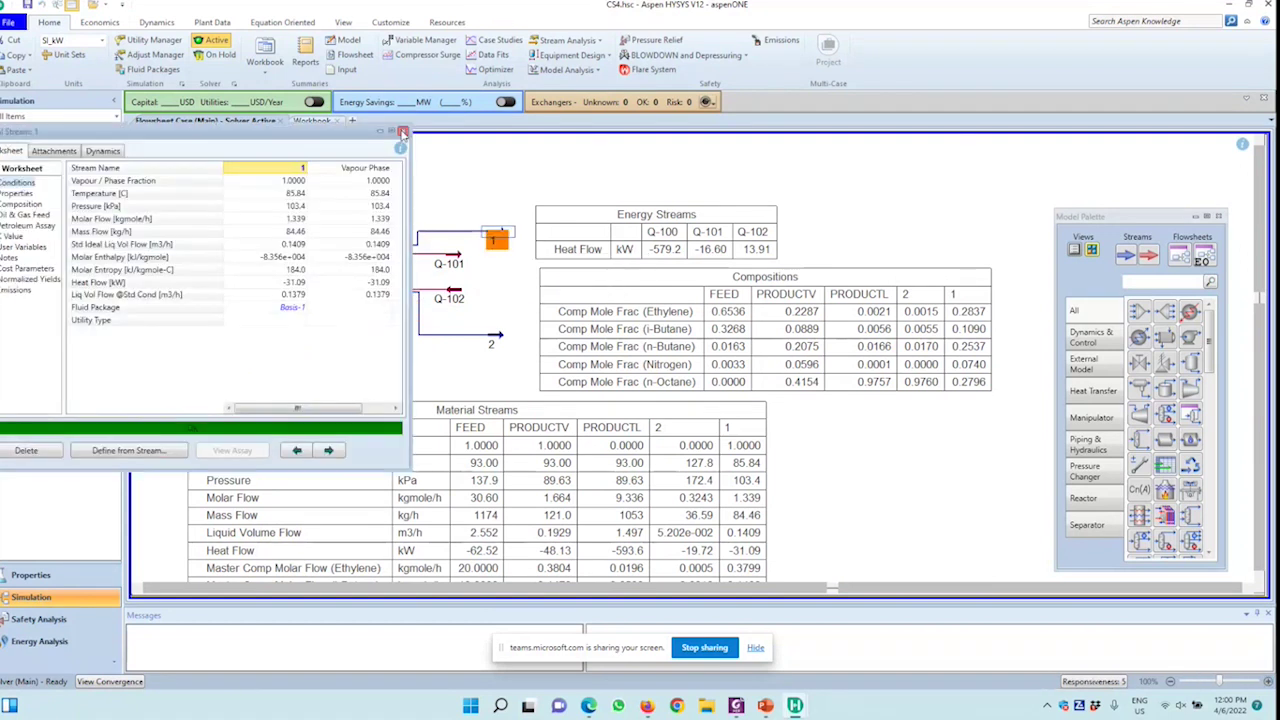
left_click(403, 132)
left_click(30, 139)
left_click(70, 138)
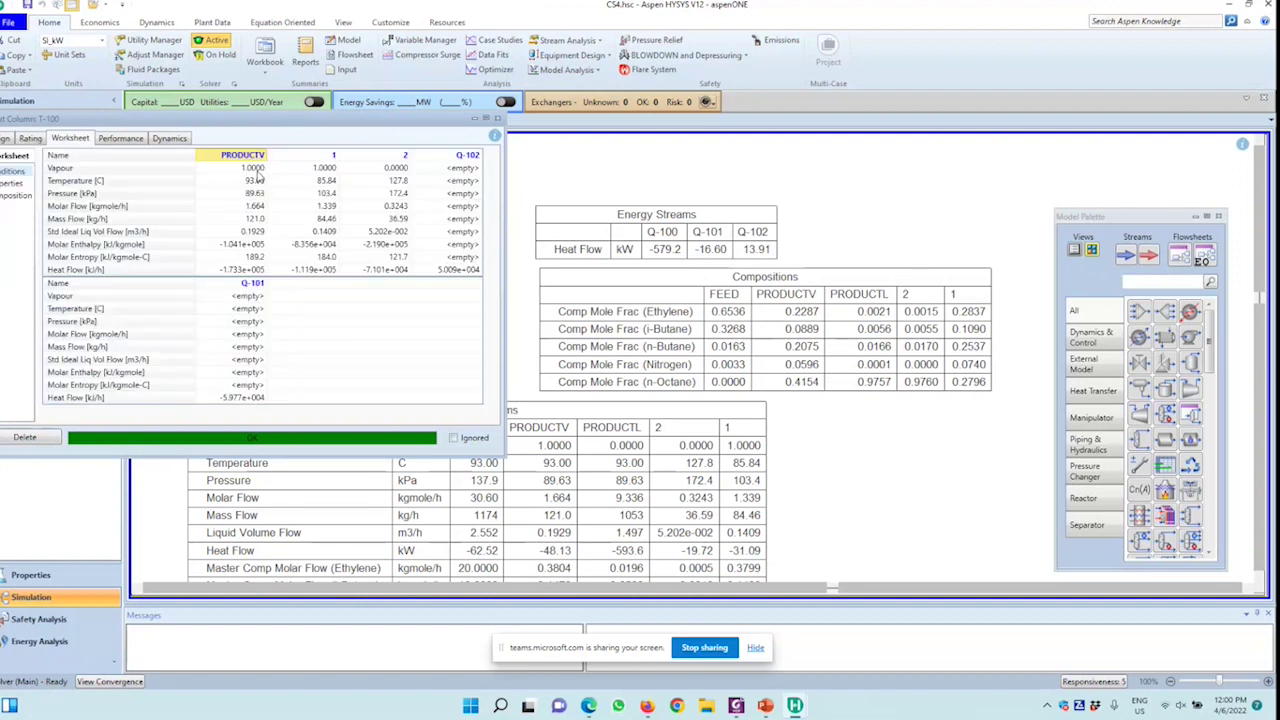
left_click(320, 157)
type("Distillate")
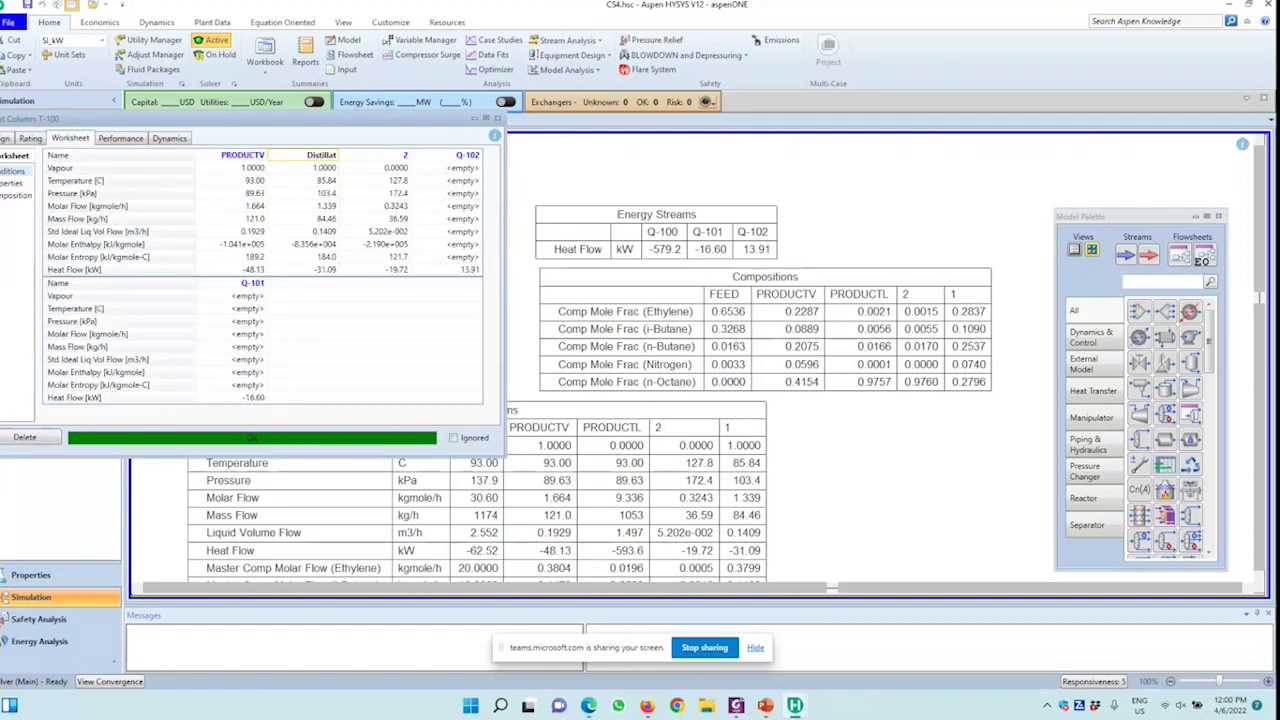
key("Return")
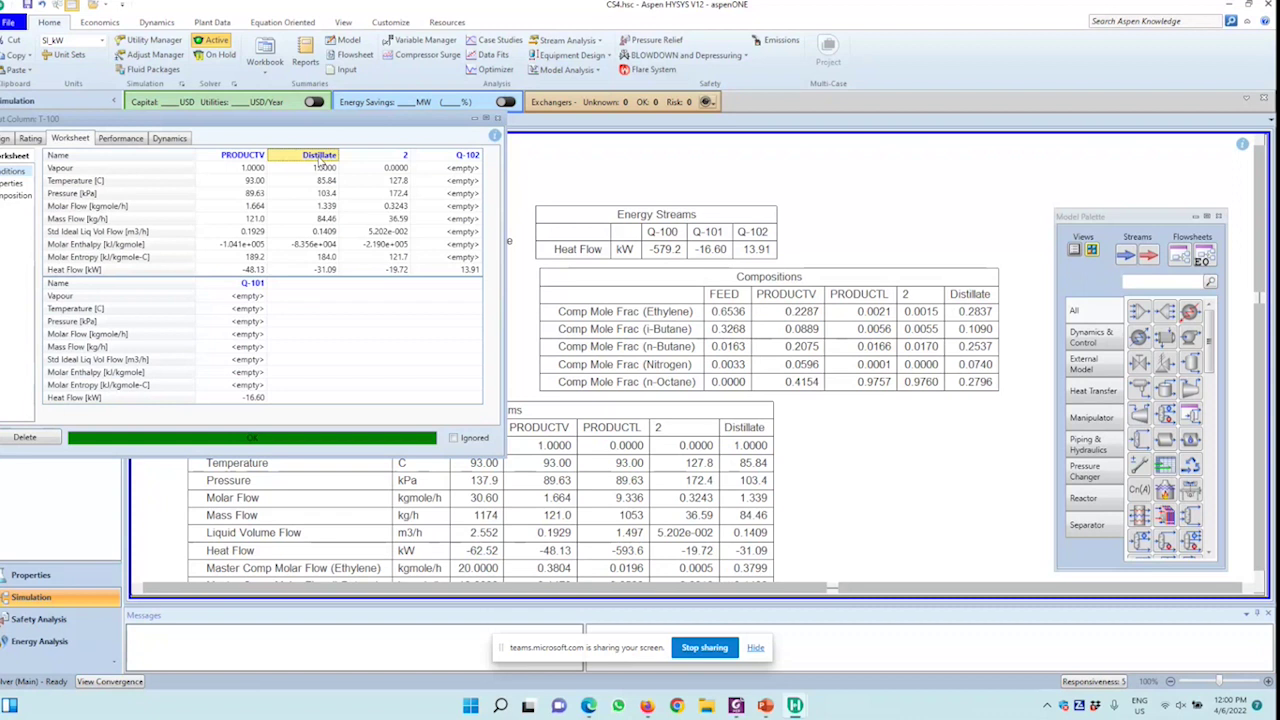
key("Right")
type("Bottoms")
key("Return")
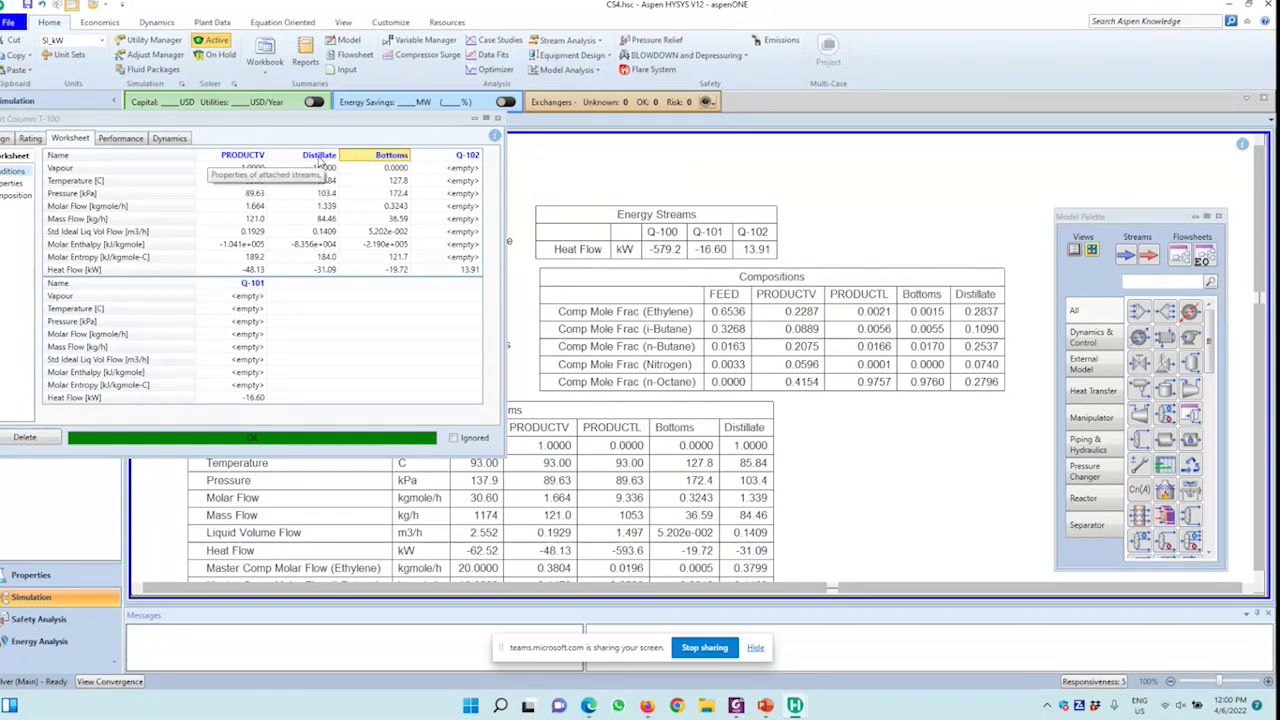
left_click(497, 118)
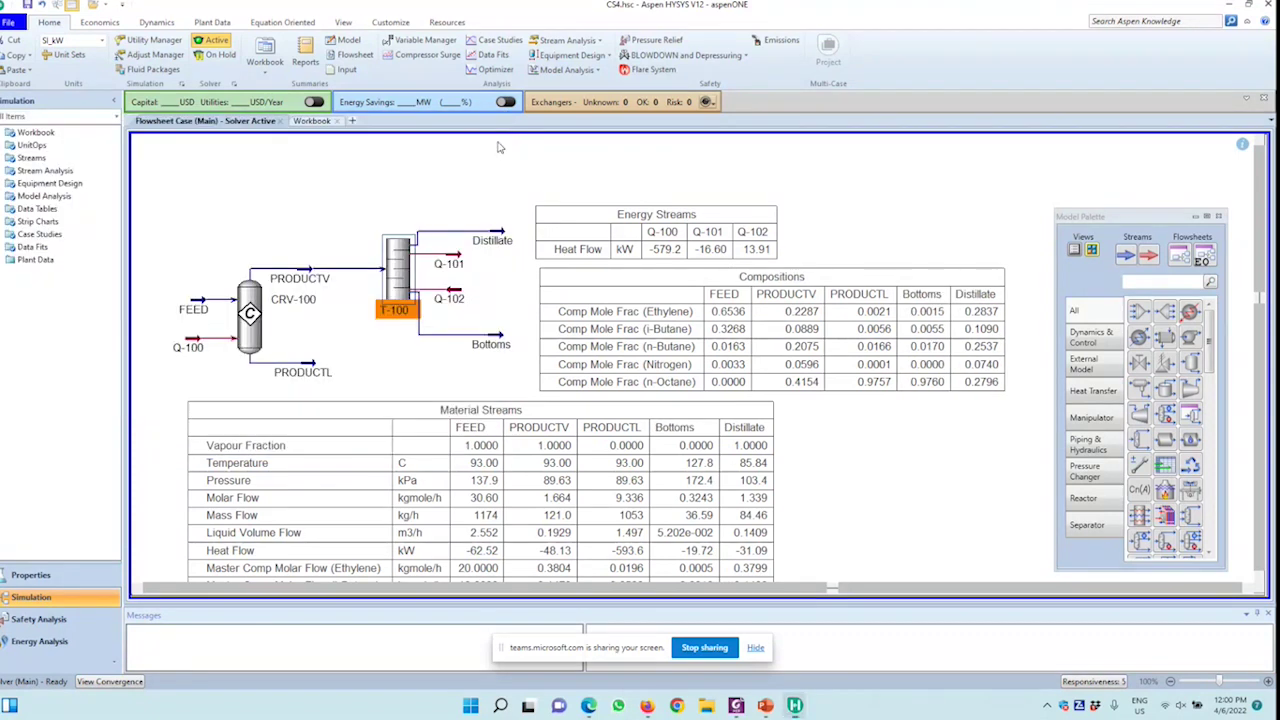
left_click(497, 147)
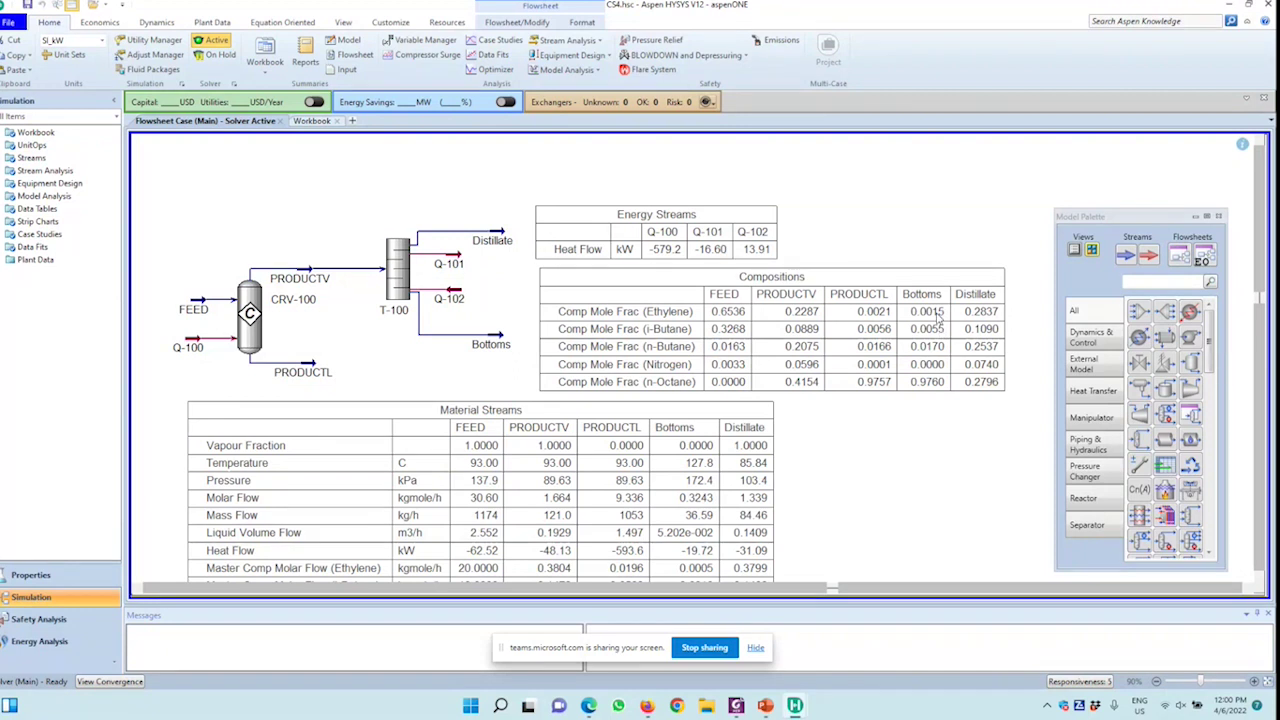
- Compare column T-100's light and heavy key specifications in its design parameters with the Compositions table, and close the column window
left_click(621, 316)
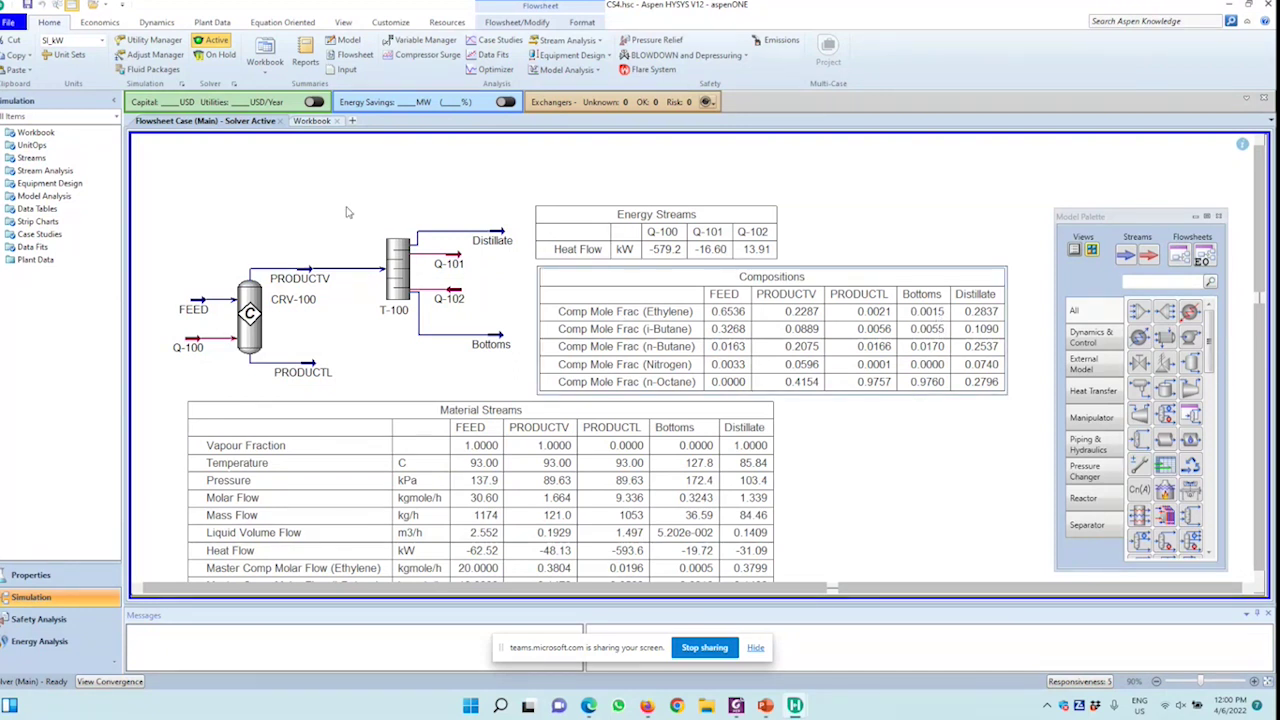
left_click(494, 342)
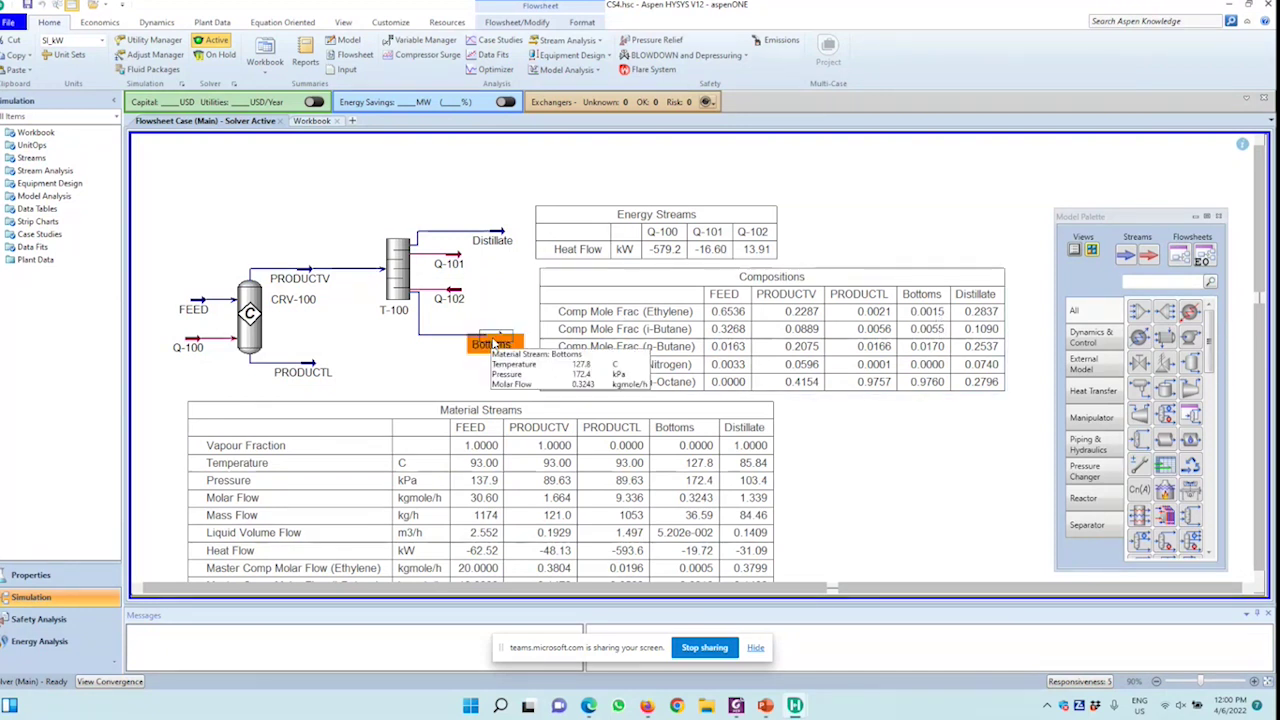
double_click(410, 262)
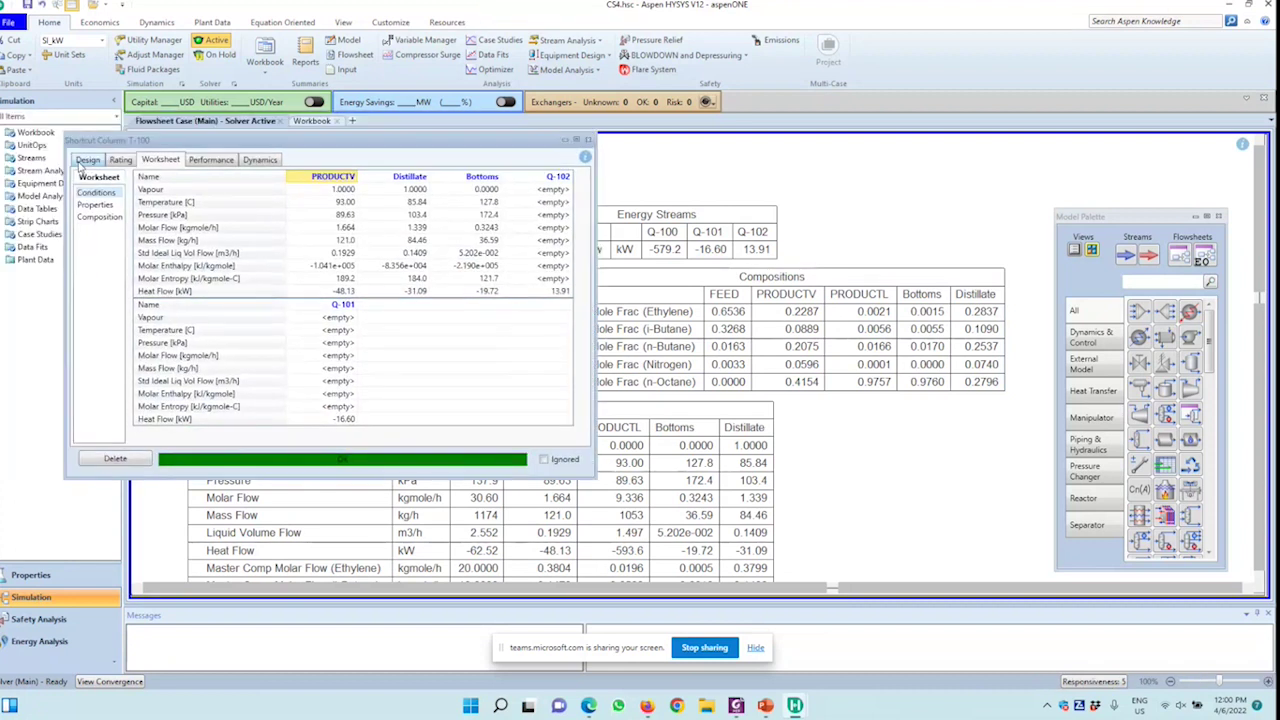
left_click(105, 204)
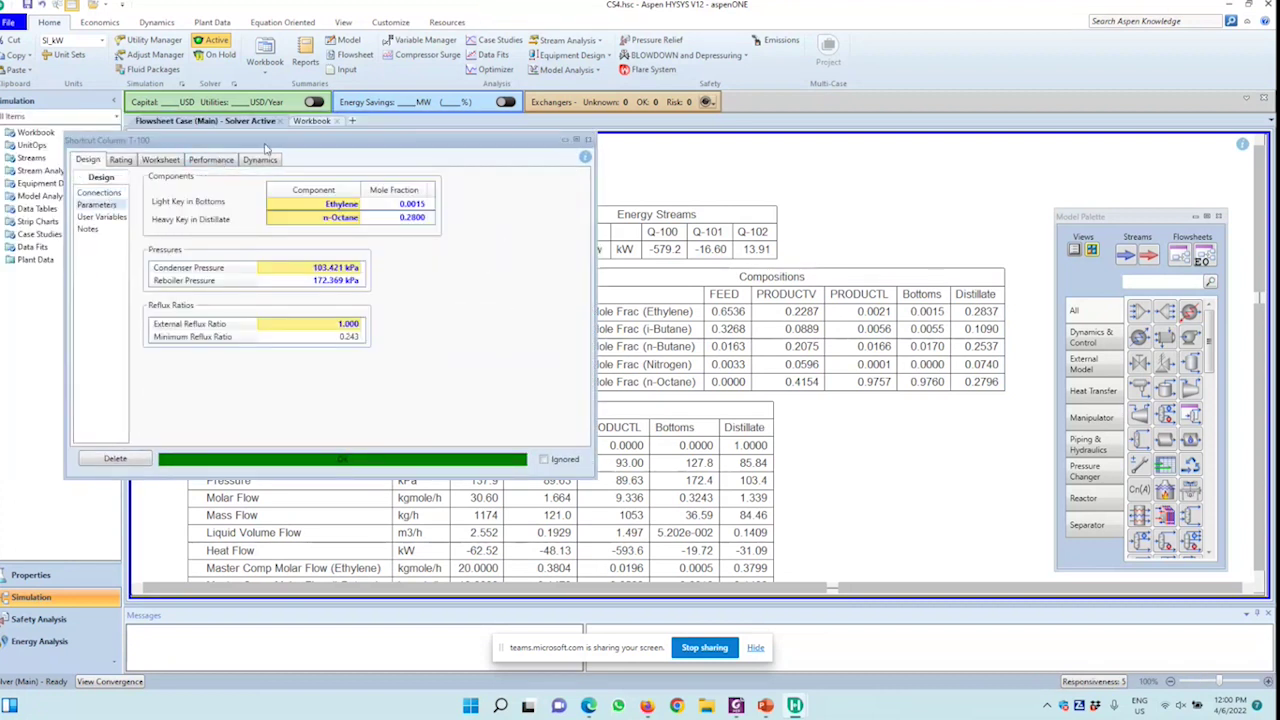
left_click_drag(272, 147, 289, 297)
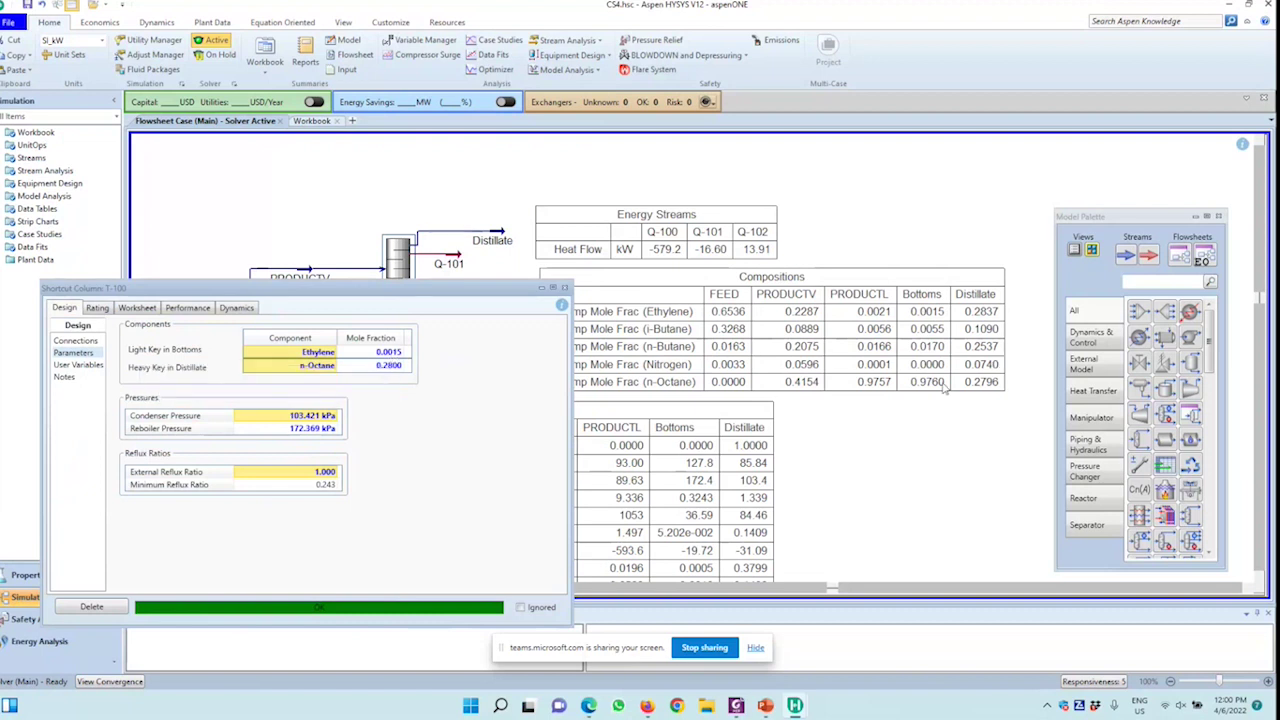
left_click_drag(471, 294, 505, 410)
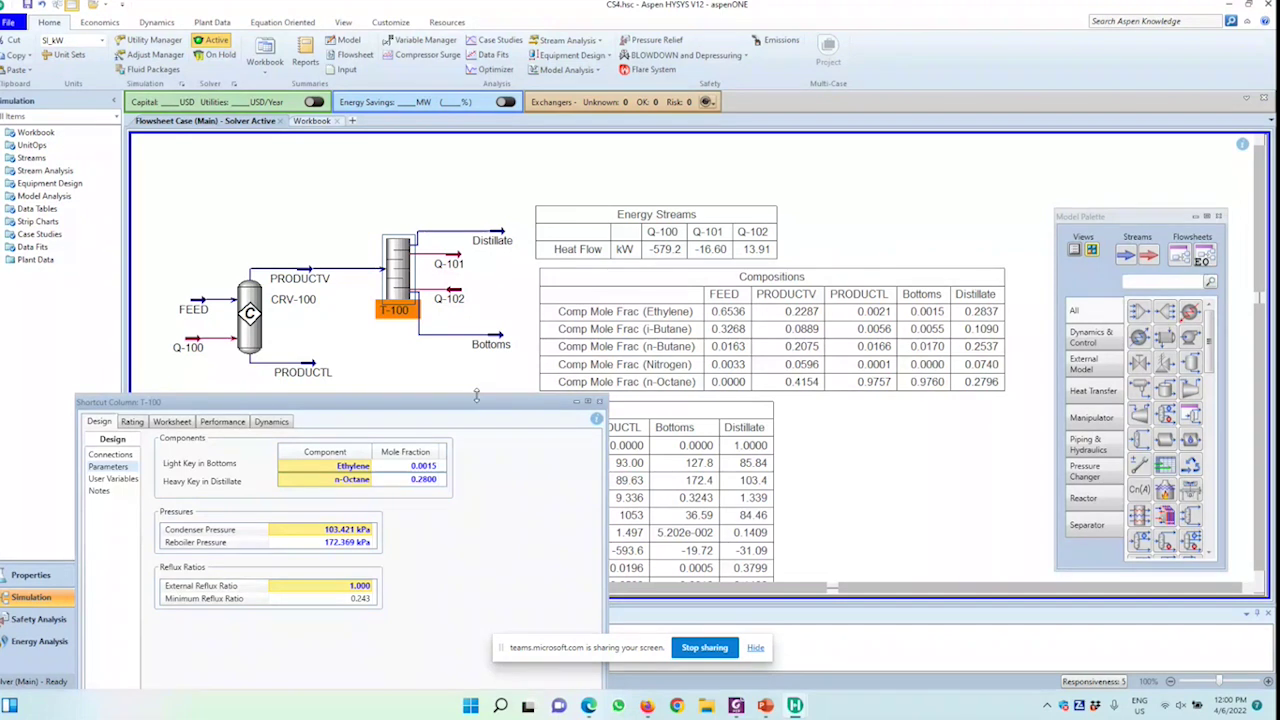
left_click_drag(476, 396, 457, 390)
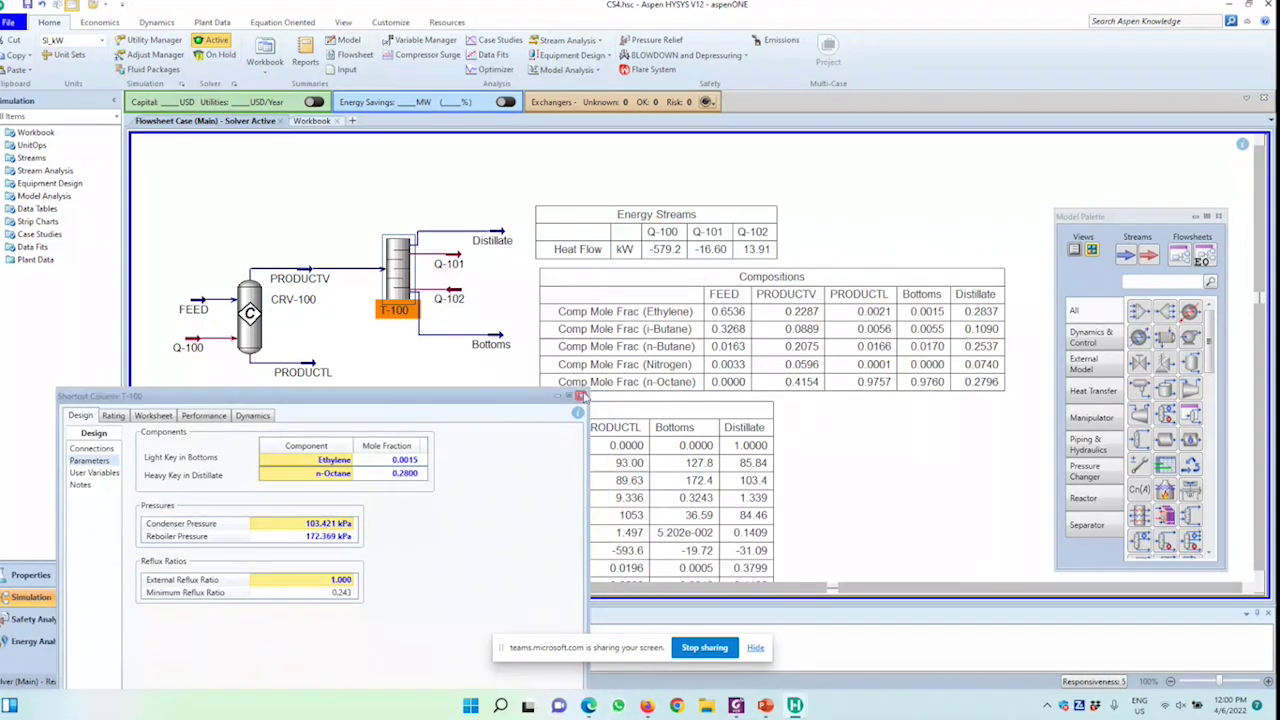
left_click(580, 397)
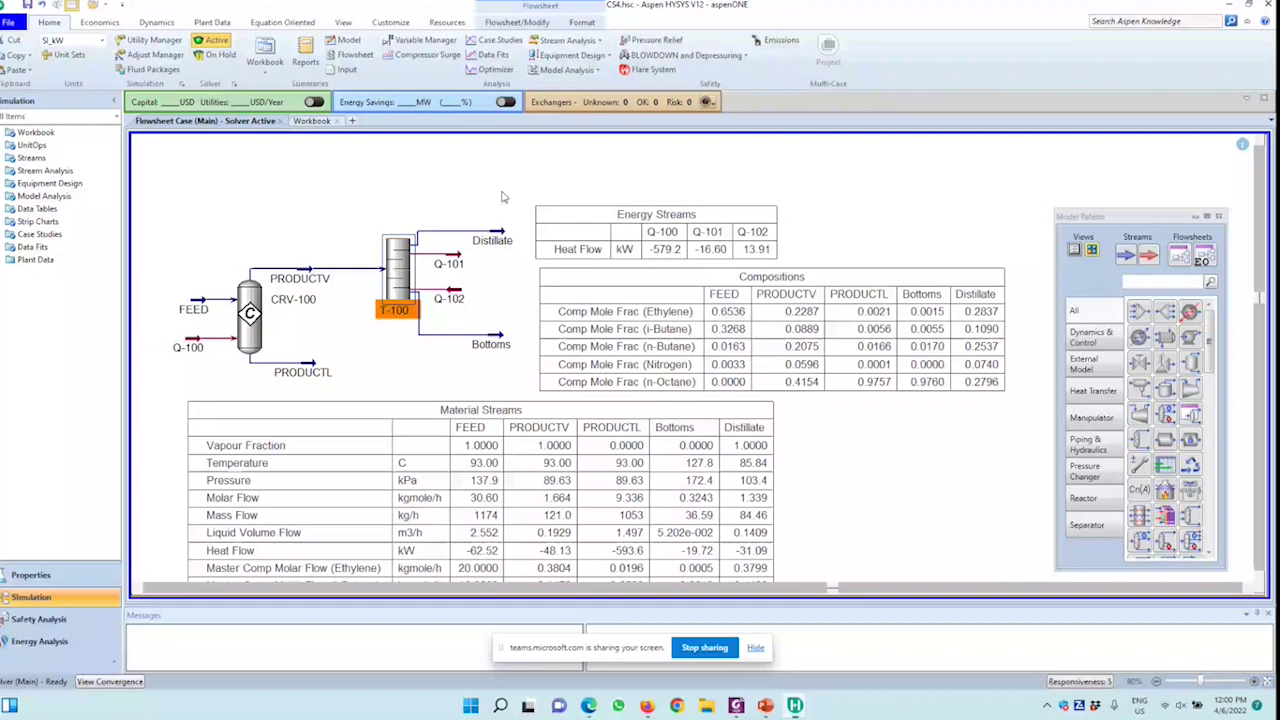
scroll(503, 197, "down", 2)
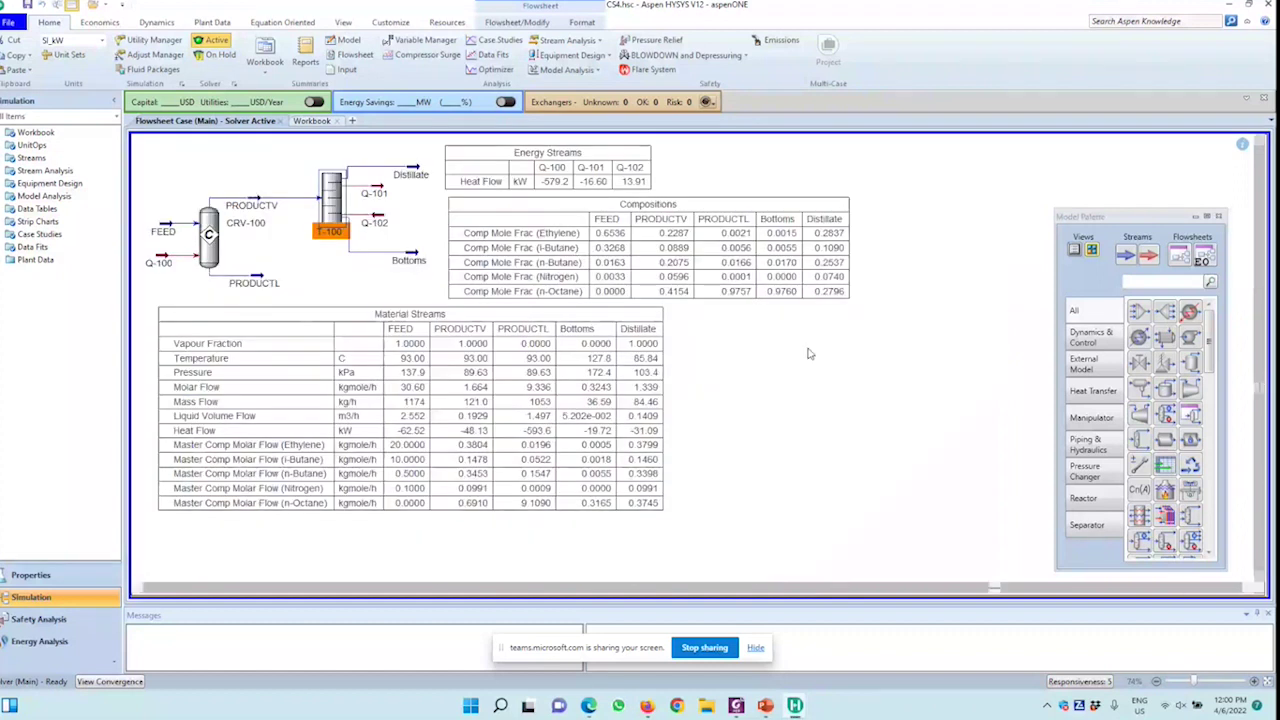
left_click(164, 589)
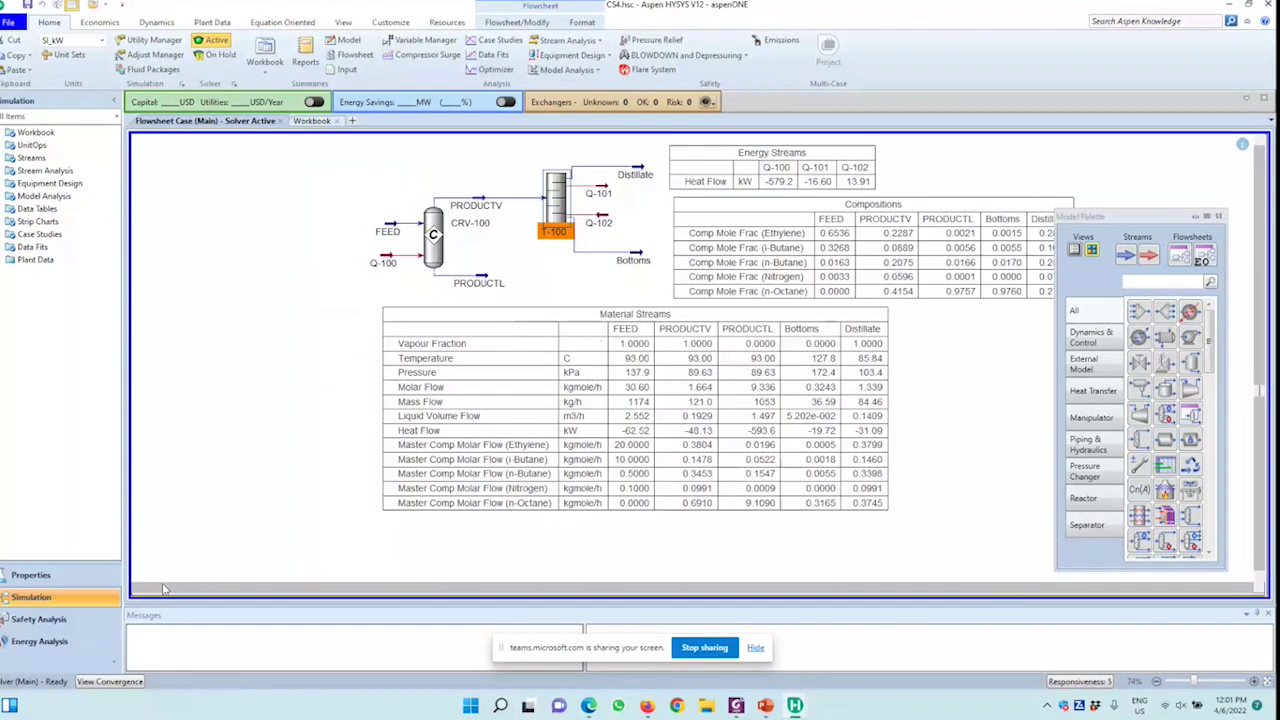